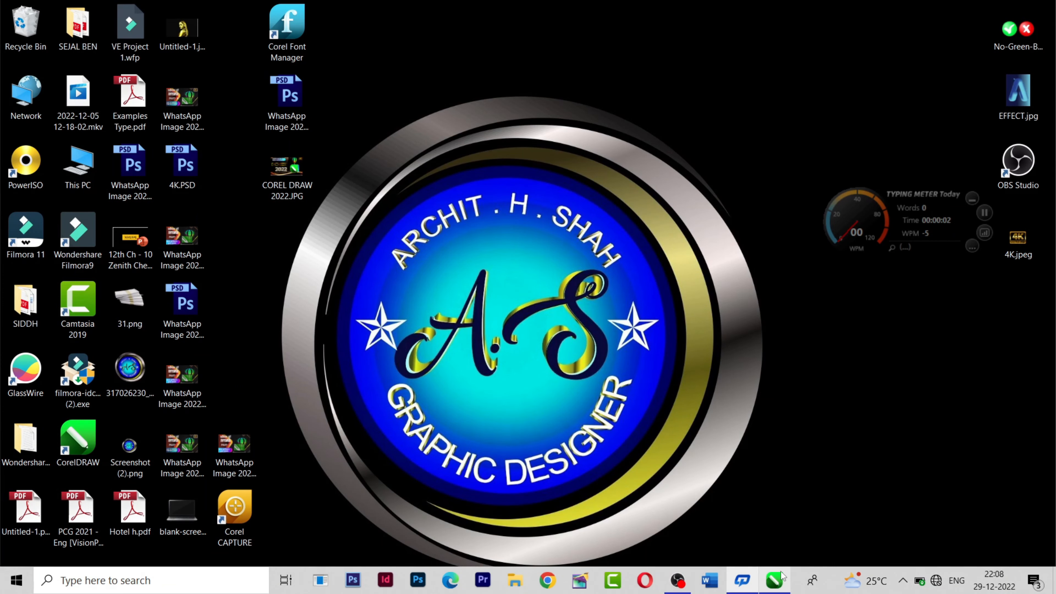
Switch to CorelDRAW, look through the document templates from the welcome screen, and start a new blank A4 document.
left_click(774, 579)
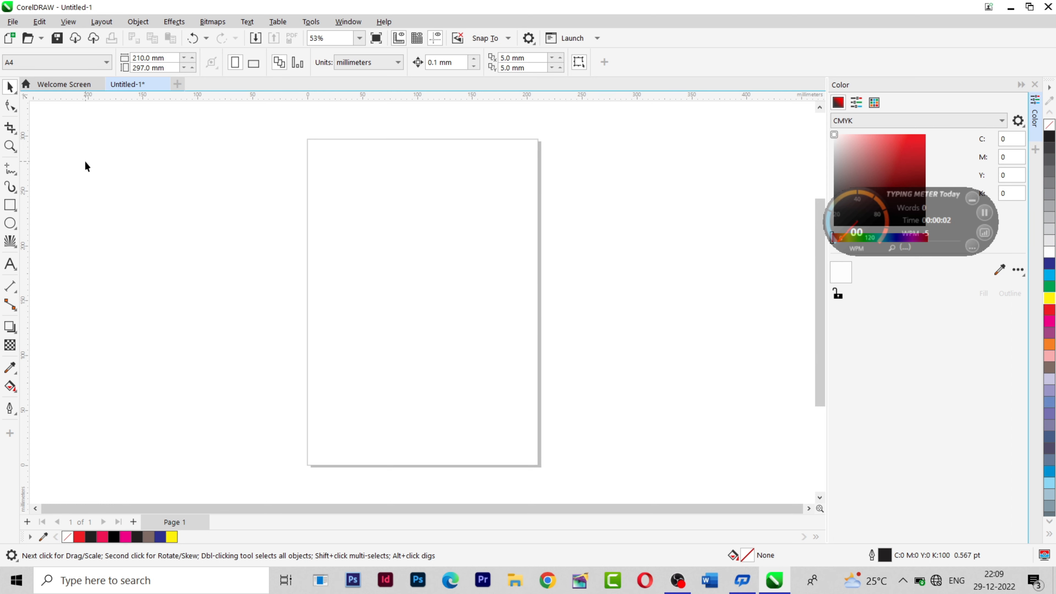
left_click(64, 80)
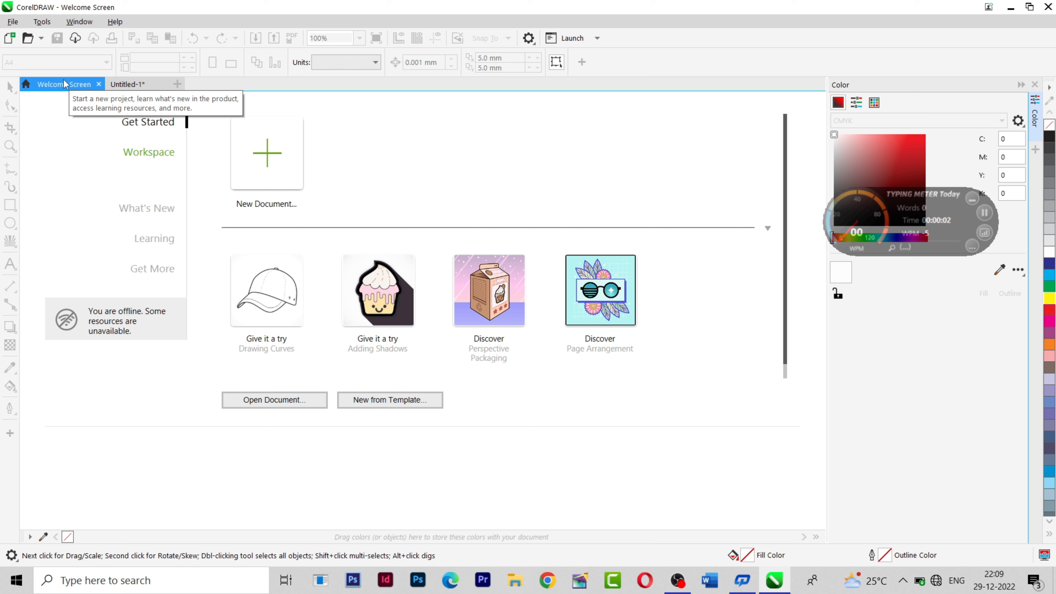
left_click(391, 400)
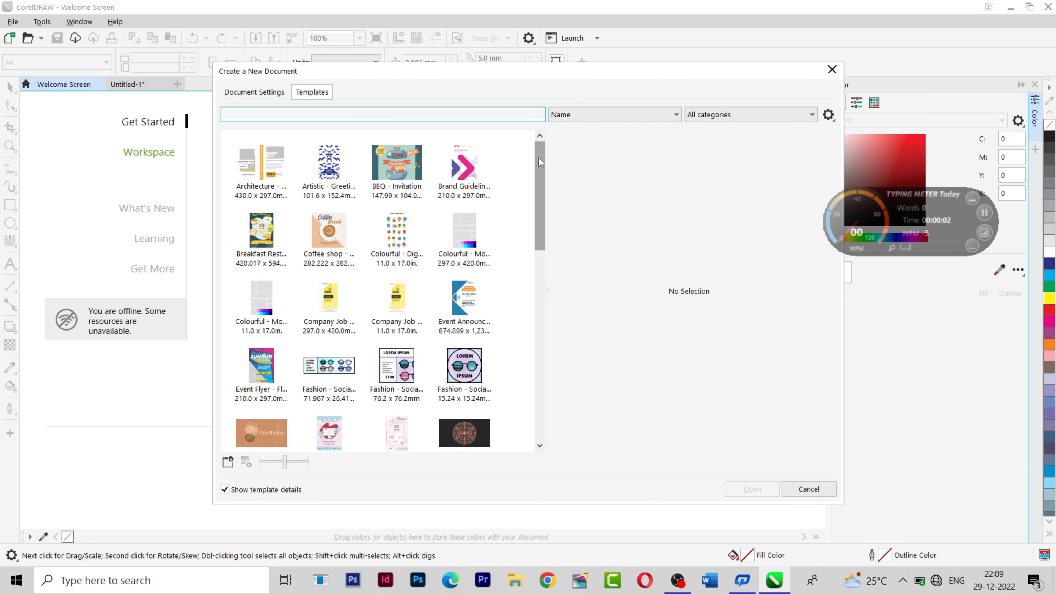
left_click_drag(539, 157, 515, 381)
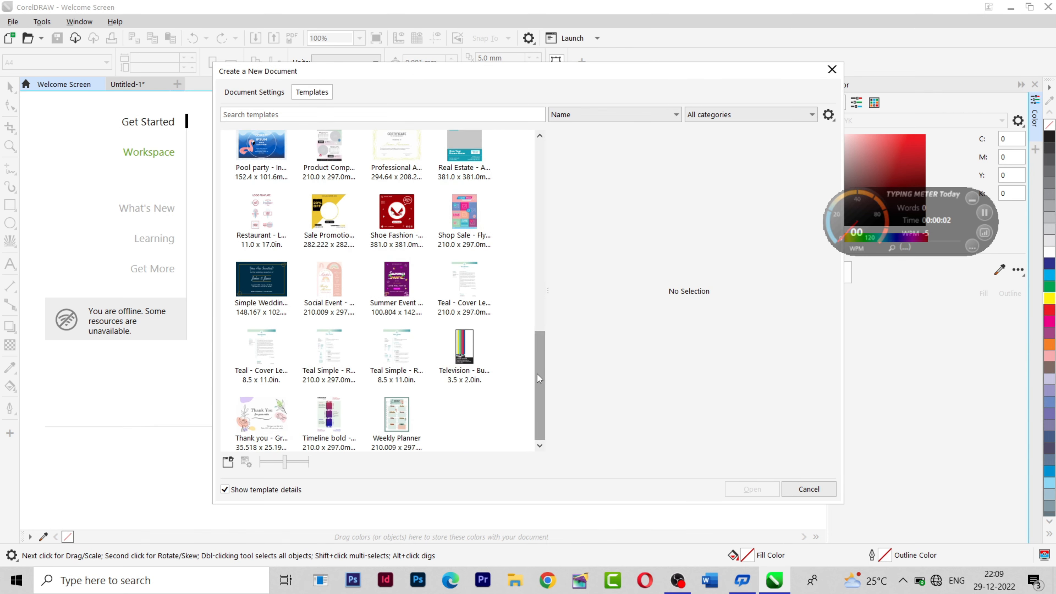
left_click_drag(537, 374, 533, 159)
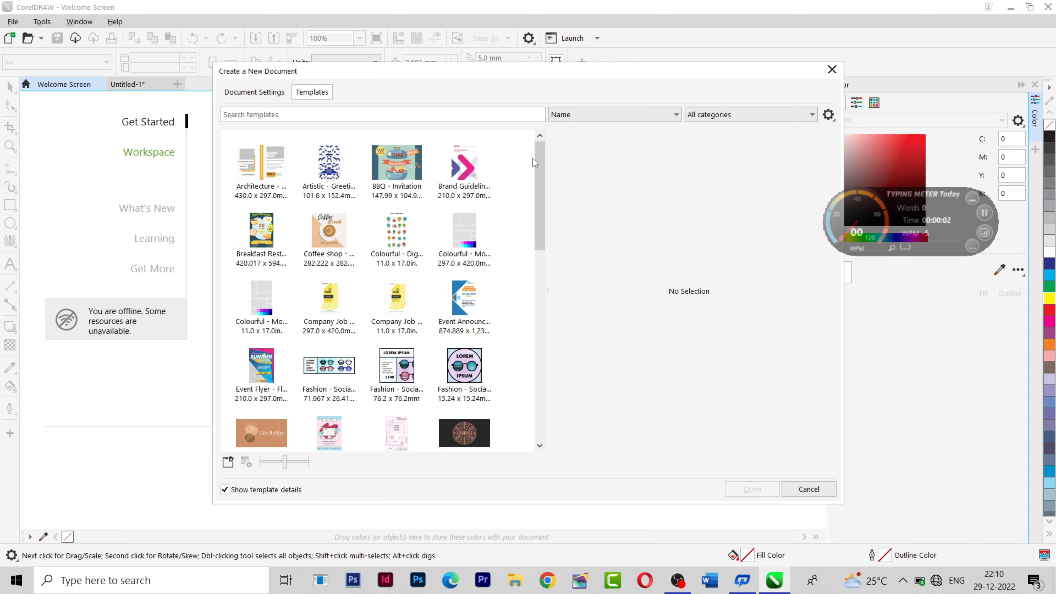
left_click(751, 489)
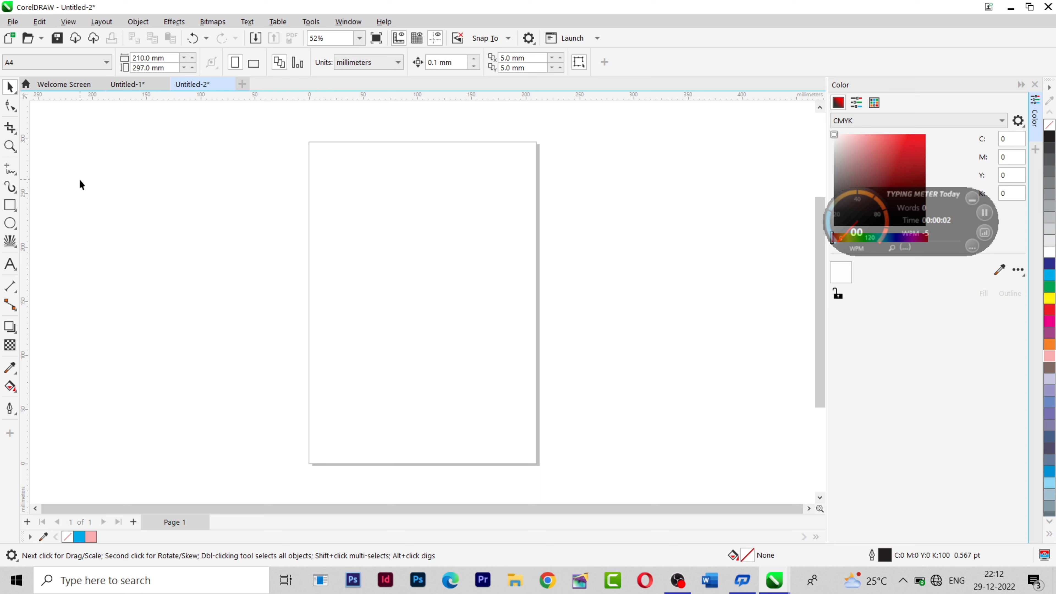
Draw a rectangle about 150 × 122 mm on the upper page and an ellipse about 134 × 132 mm overlapping its lower part.
left_click(10, 205)
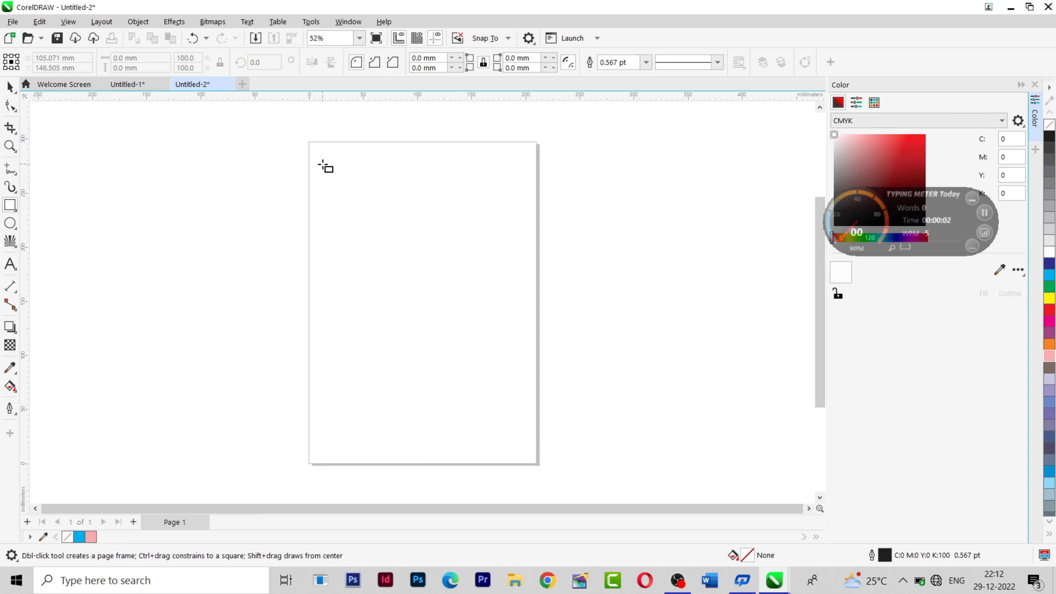
mouse_move(322, 164)
left_mouse_down()
mouse_move(469, 217)
mouse_move(485, 296)
left_mouse_up()
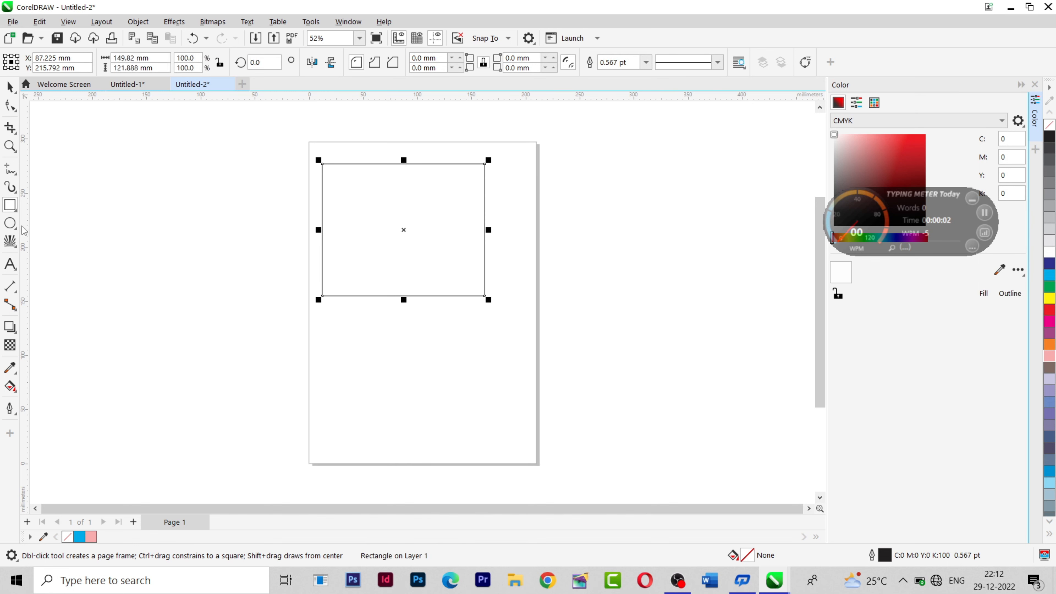
left_click(10, 224)
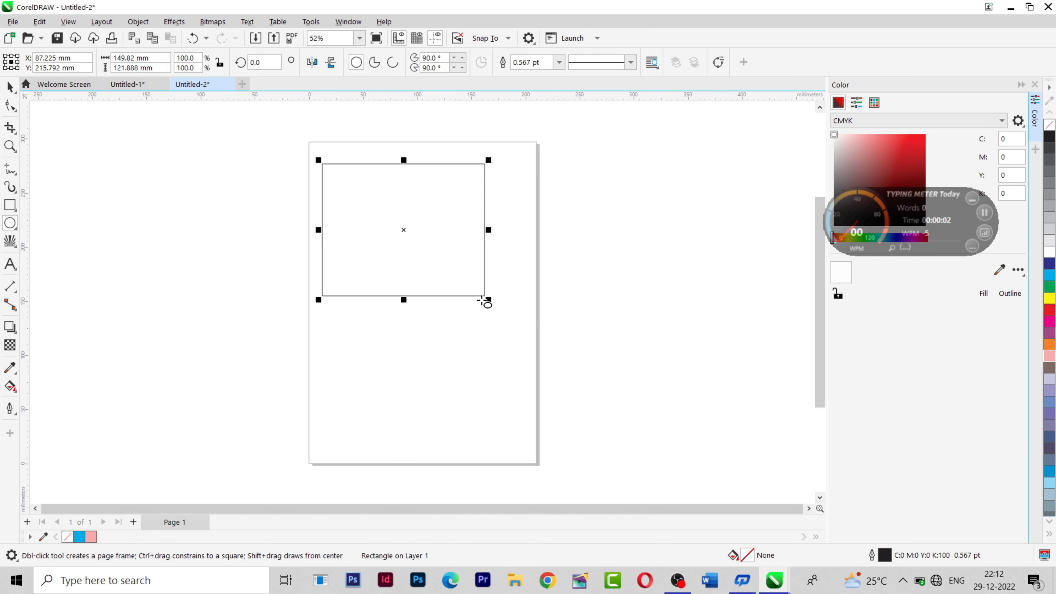
left_click_drag(494, 201, 348, 350)
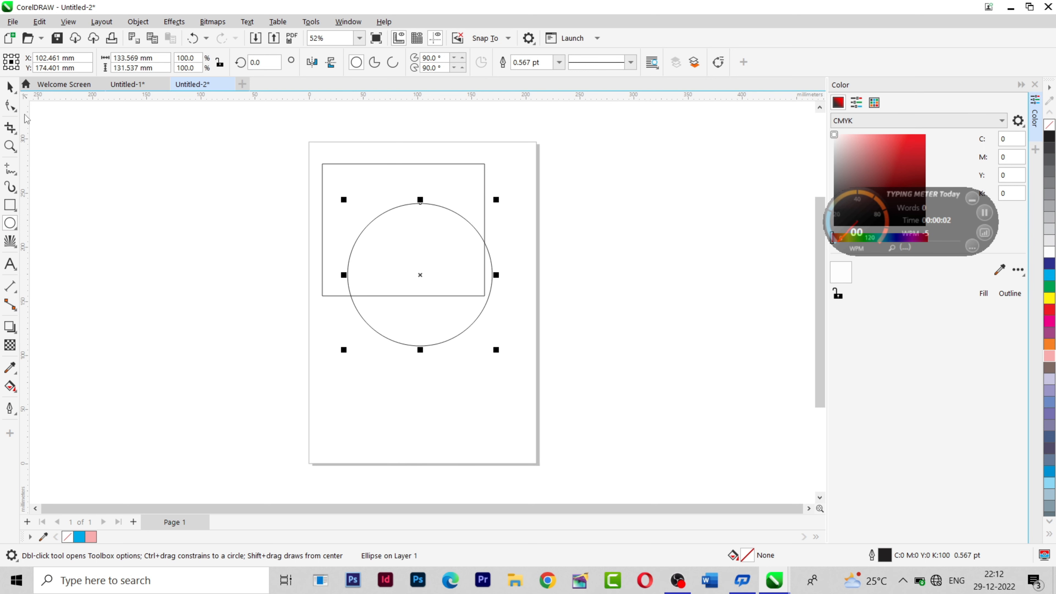
left_click(10, 93)
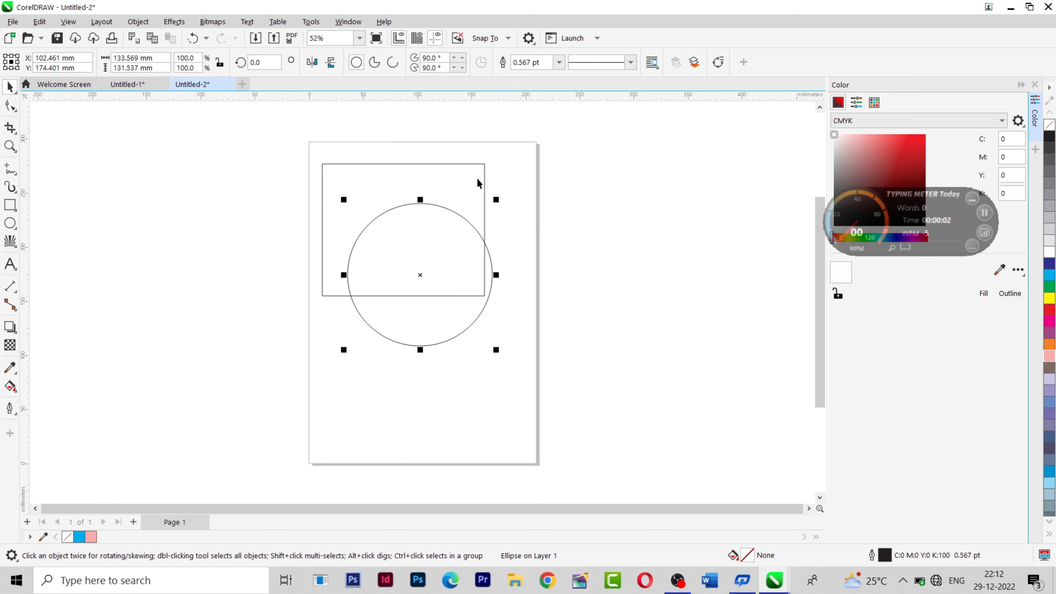
left_click_drag(420, 272, 418, 258)
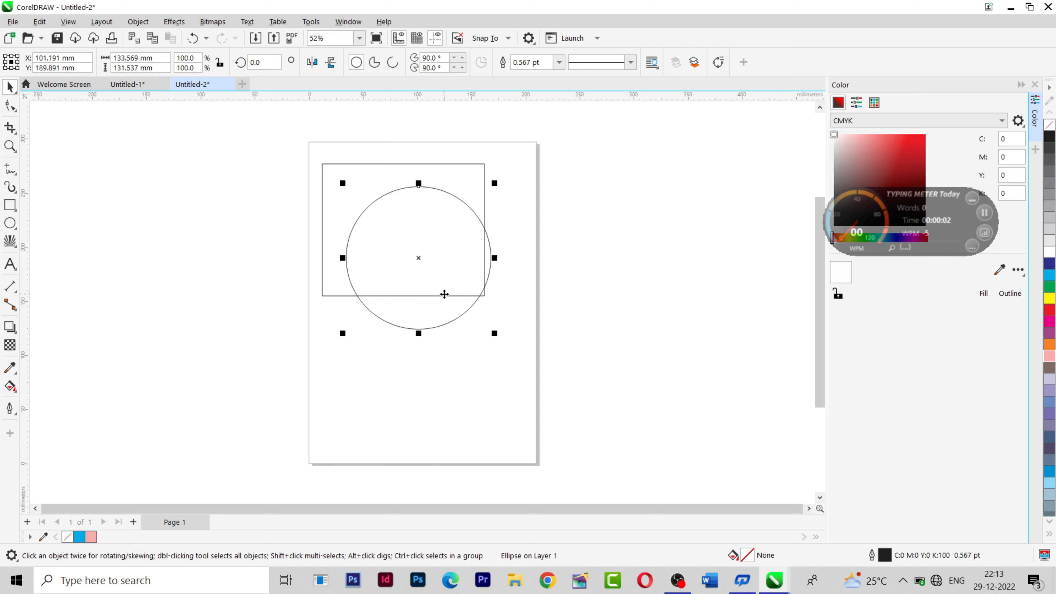
Fill the ellipse with red and the rectangle with black.
left_click(1049, 310)
left_click(383, 164)
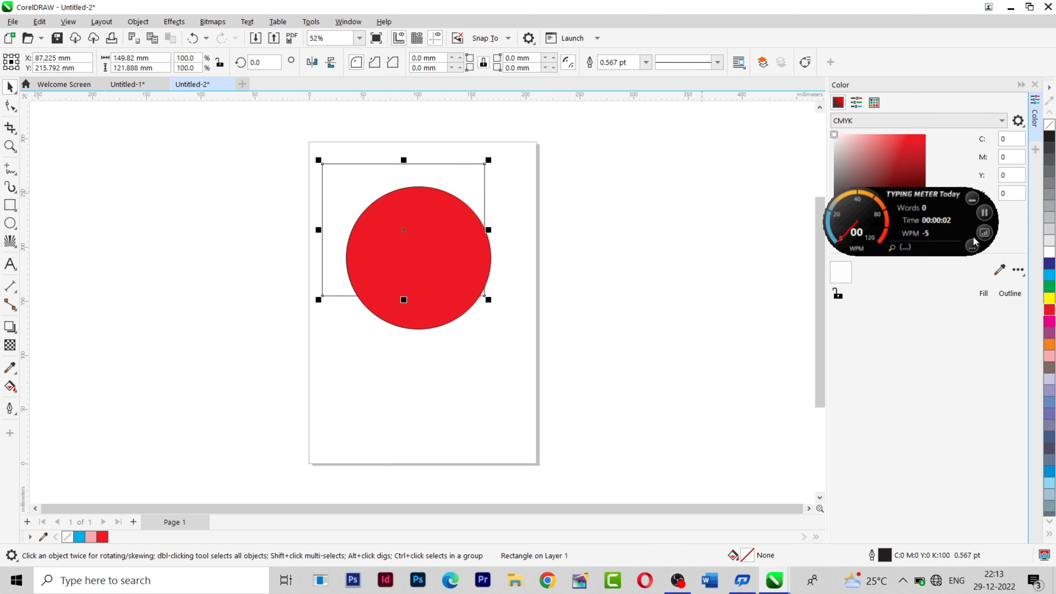
left_click(1051, 140)
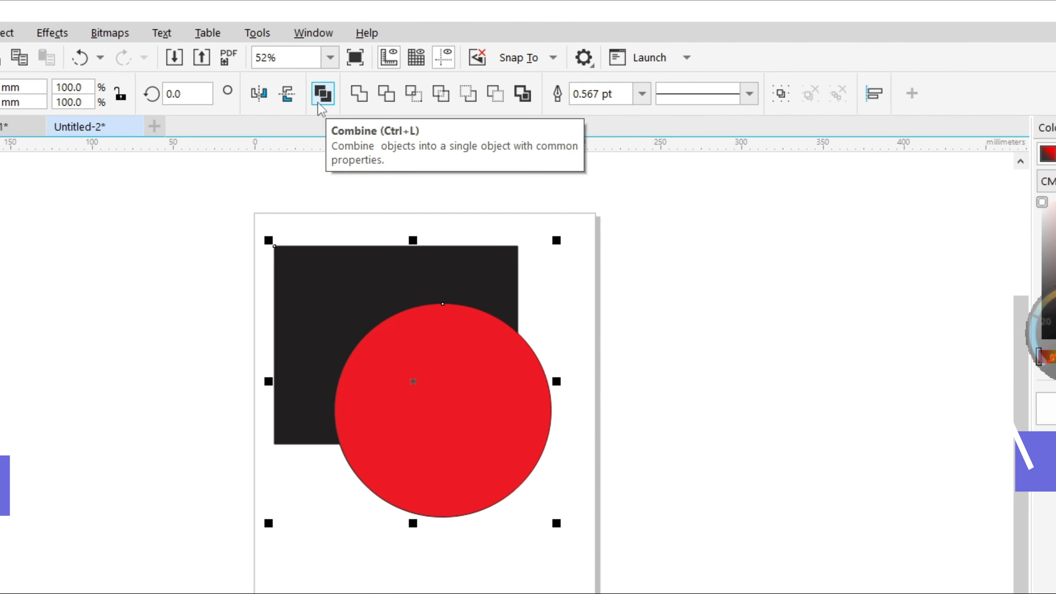
Combine the selected black rectangle and red ellipse into a single object, and deselect it.
left_click(322, 100)
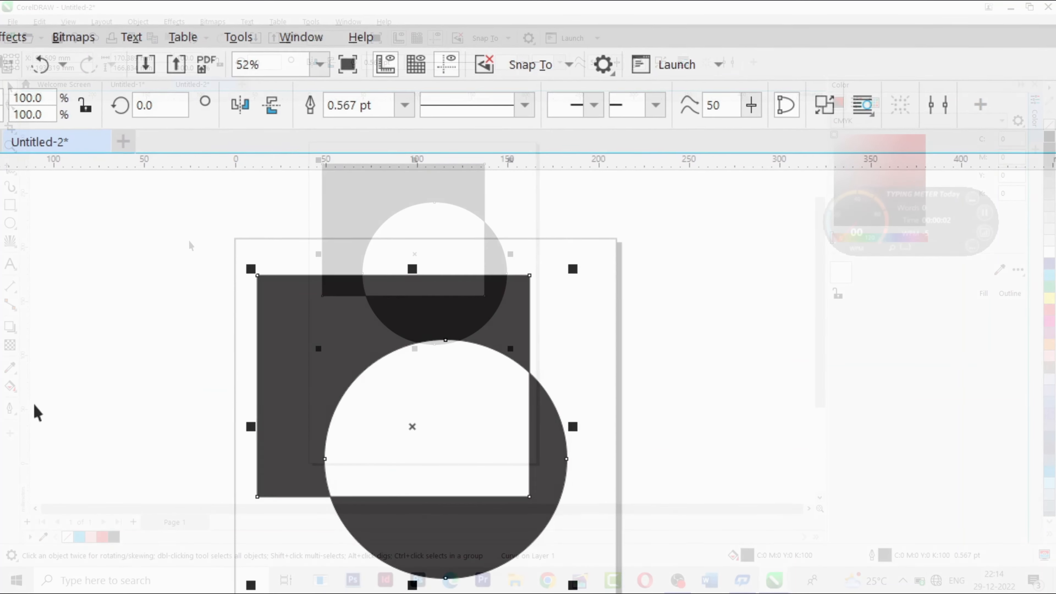
left_click(43, 402)
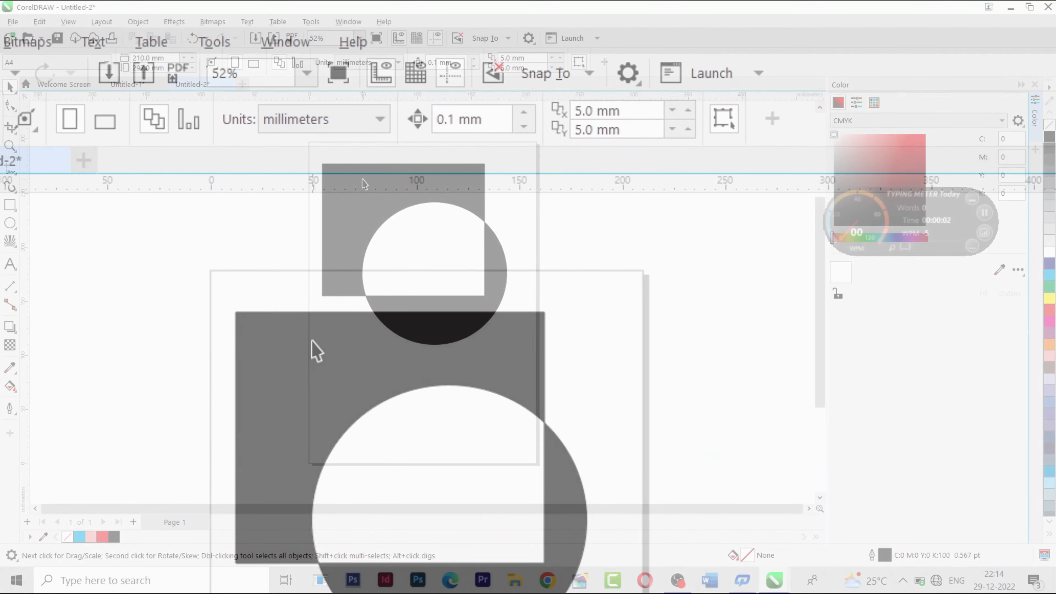
Move the combined shape around the page as a test, and undo the moves.
left_click_drag(365, 179, 408, 209)
left_click(201, 228)
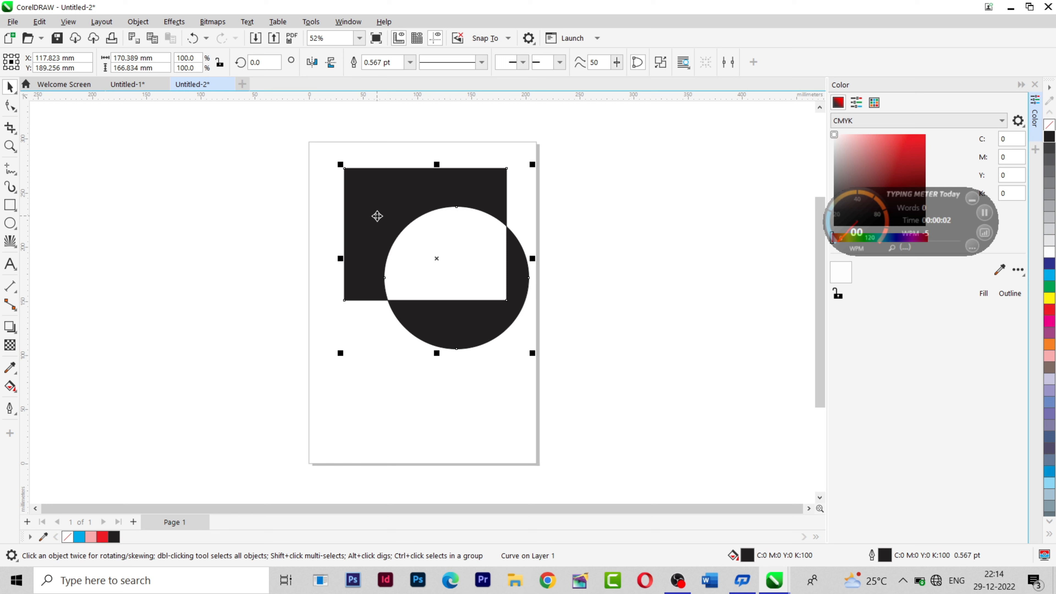
key("ctrl+z")
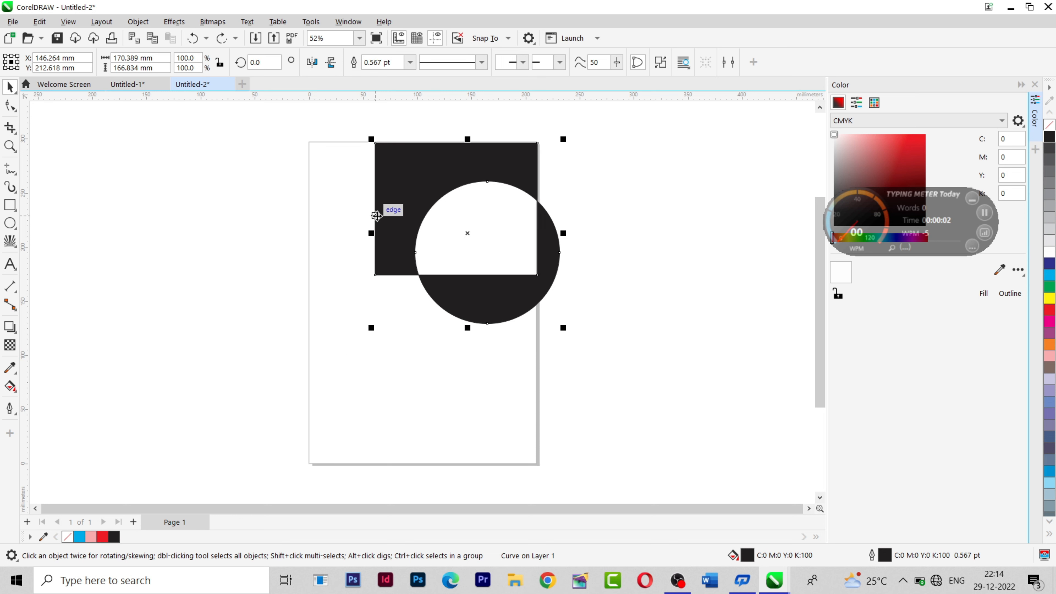
key("ctrl+z")
key("ctrl+z")
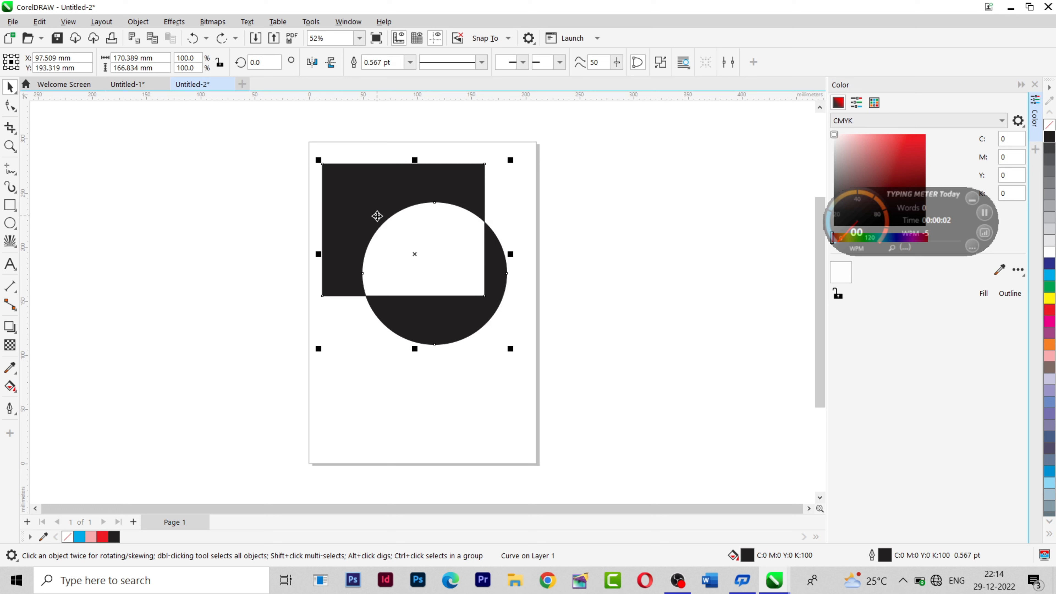
Draw a rectangle about 159 × 135 mm beside the page's left edge and an overlapping ellipse about 147 × 151 mm.
left_click(10, 205)
left_click_drag(82, 181, 255, 326)
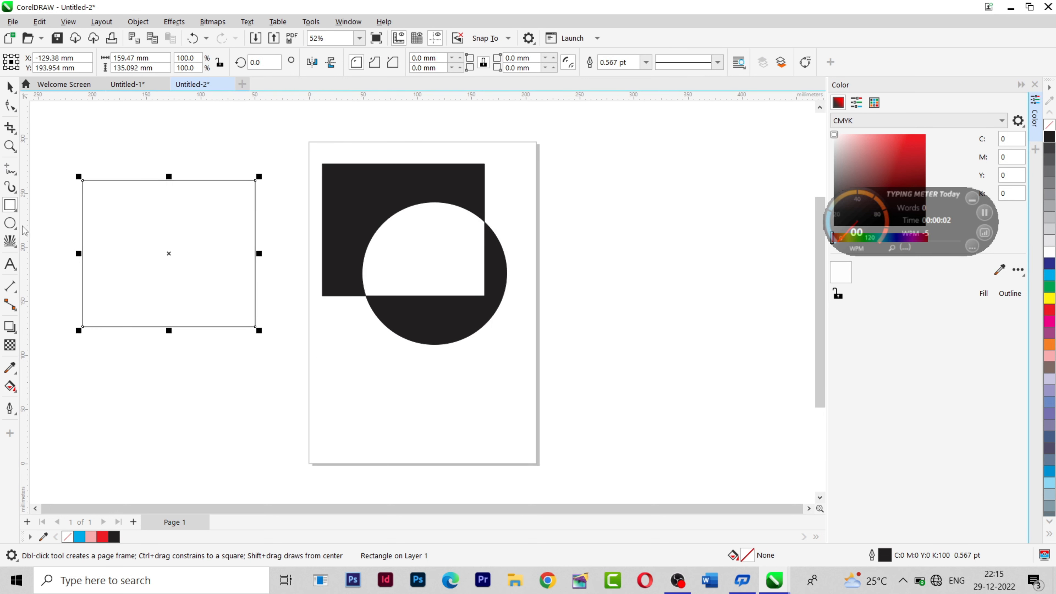
left_click(10, 223)
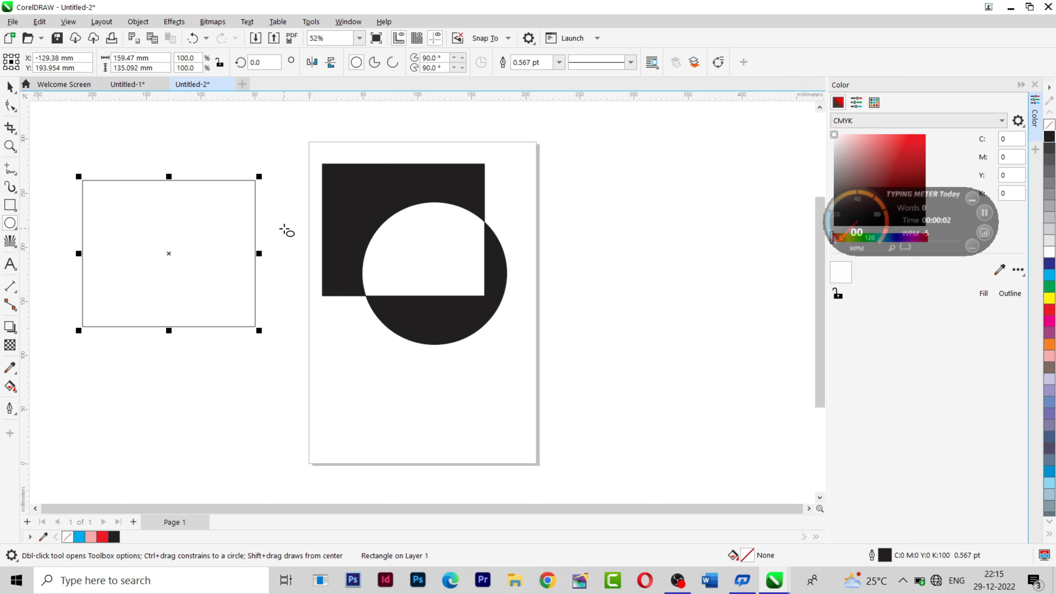
left_click_drag(286, 228, 121, 396)
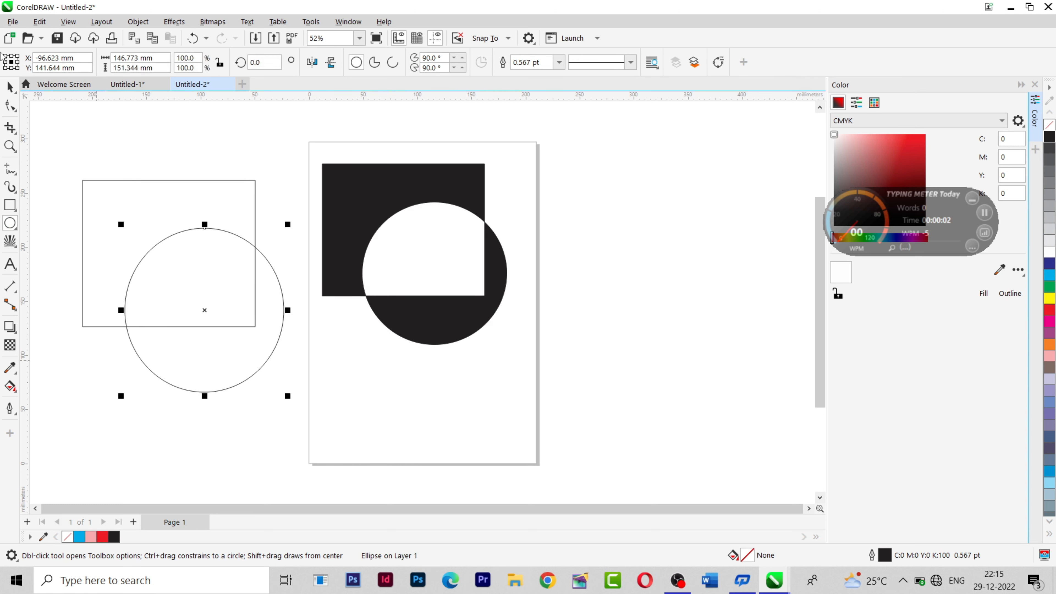
Fill the new rectangle with red and the new ellipse with blue.
left_click(10, 87)
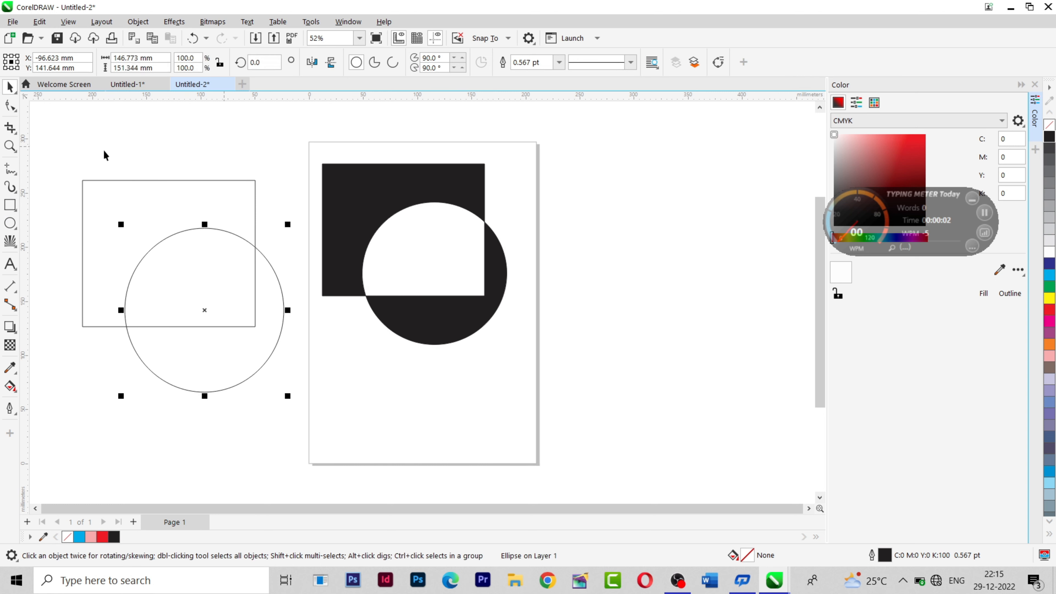
left_click(132, 231)
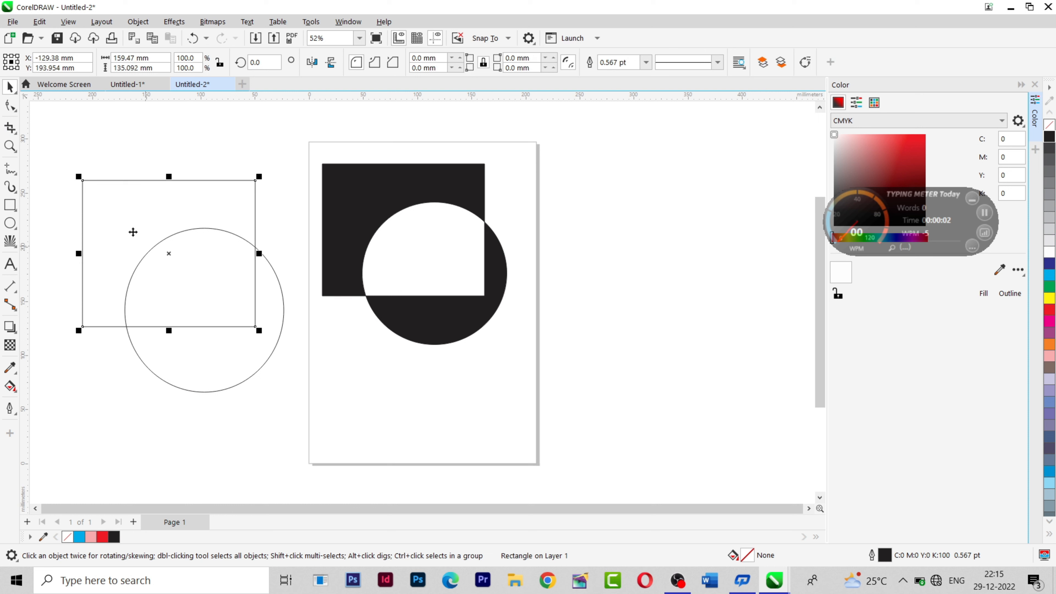
left_click(1050, 313)
left_click(233, 357)
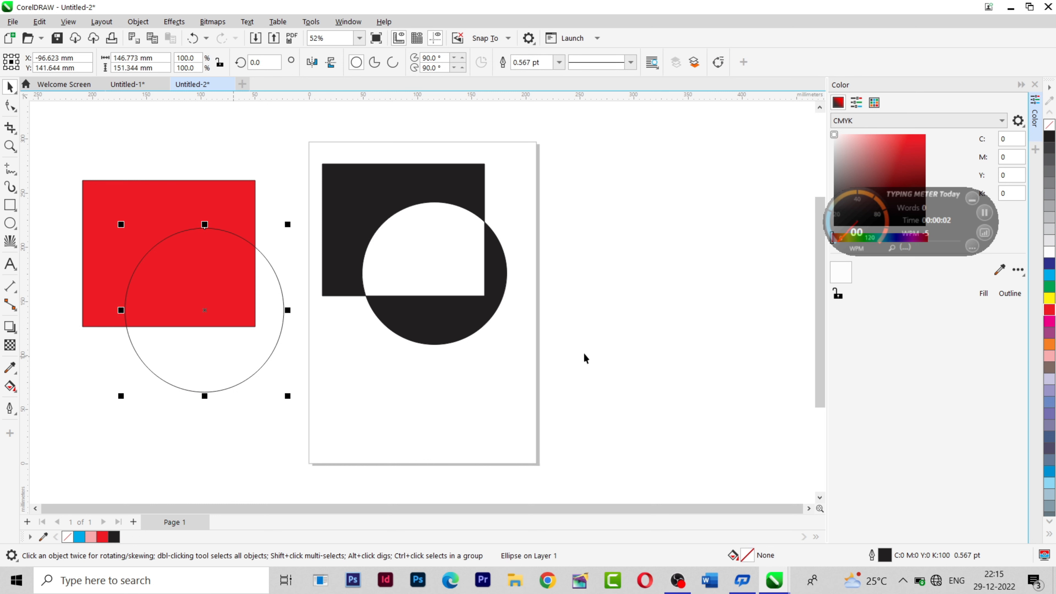
left_click(1049, 263)
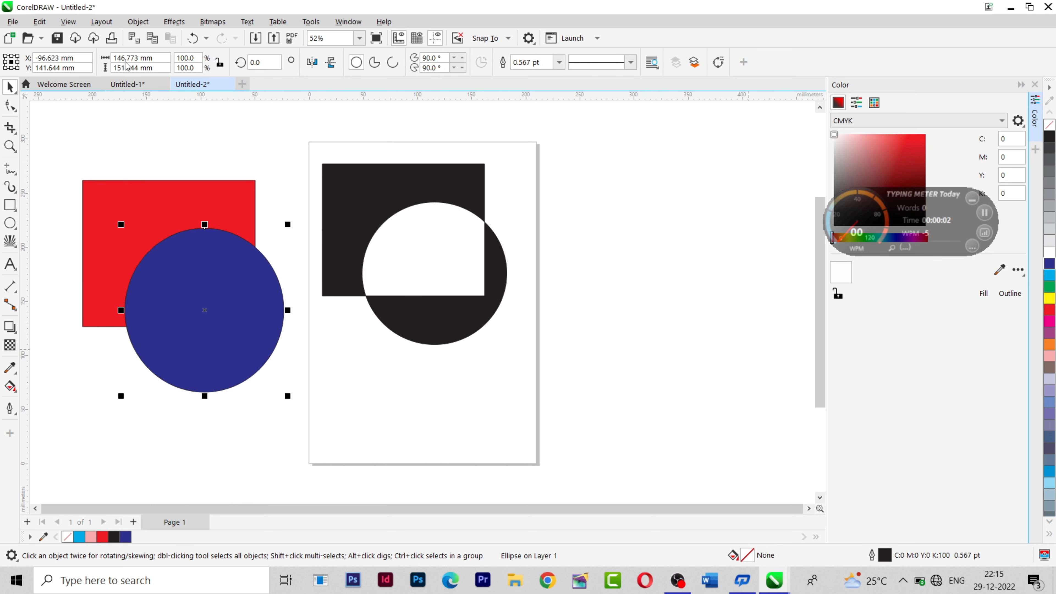
Group the red rectangle with the blue ellipse and move the group to the right of the page.
left_click_drag(61, 142, 328, 437)
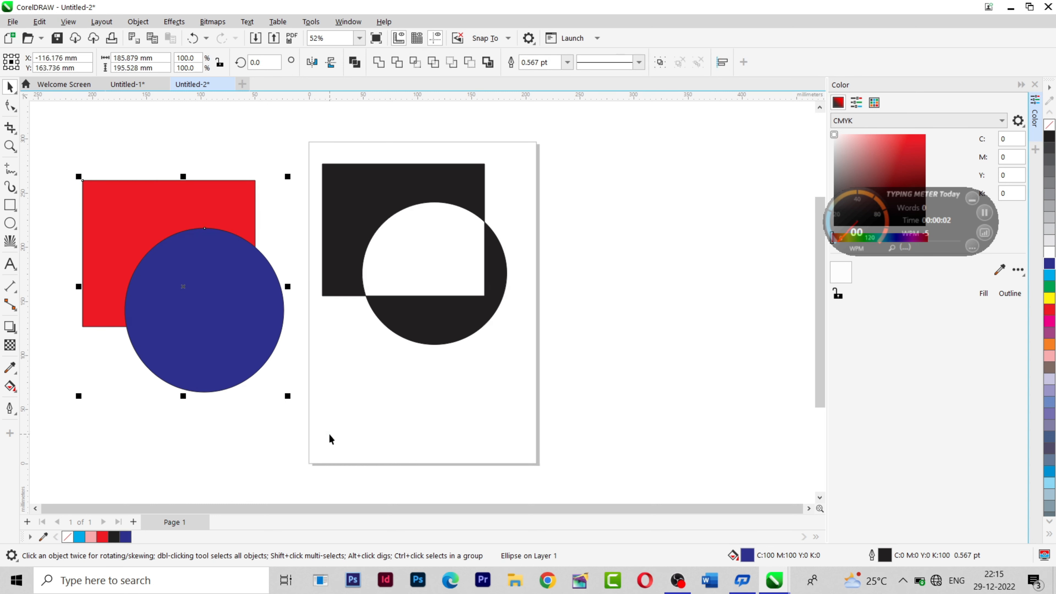
key("ctrl+g")
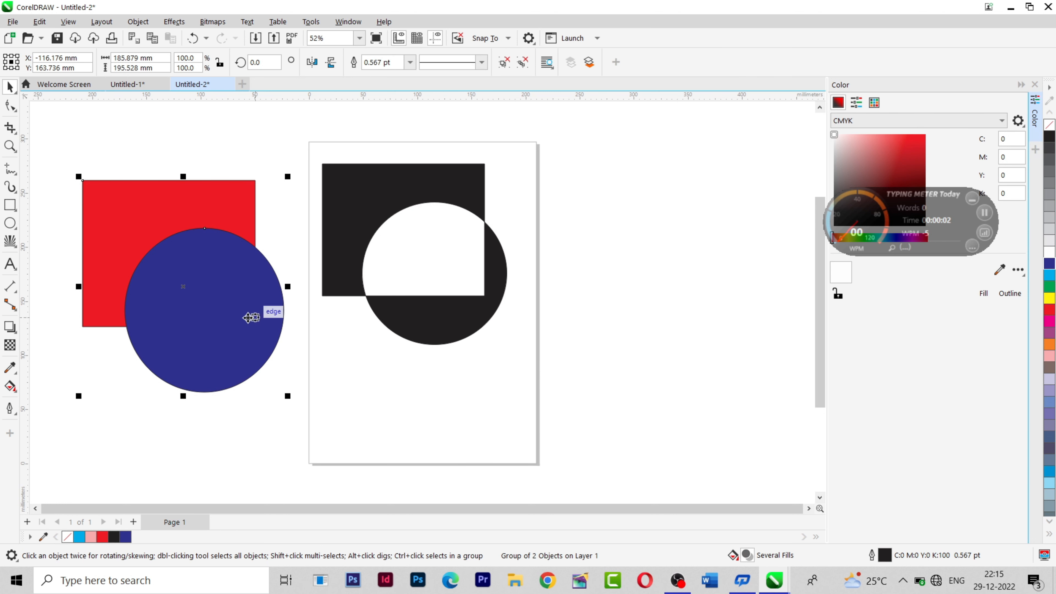
left_click_drag(274, 307, 682, 323)
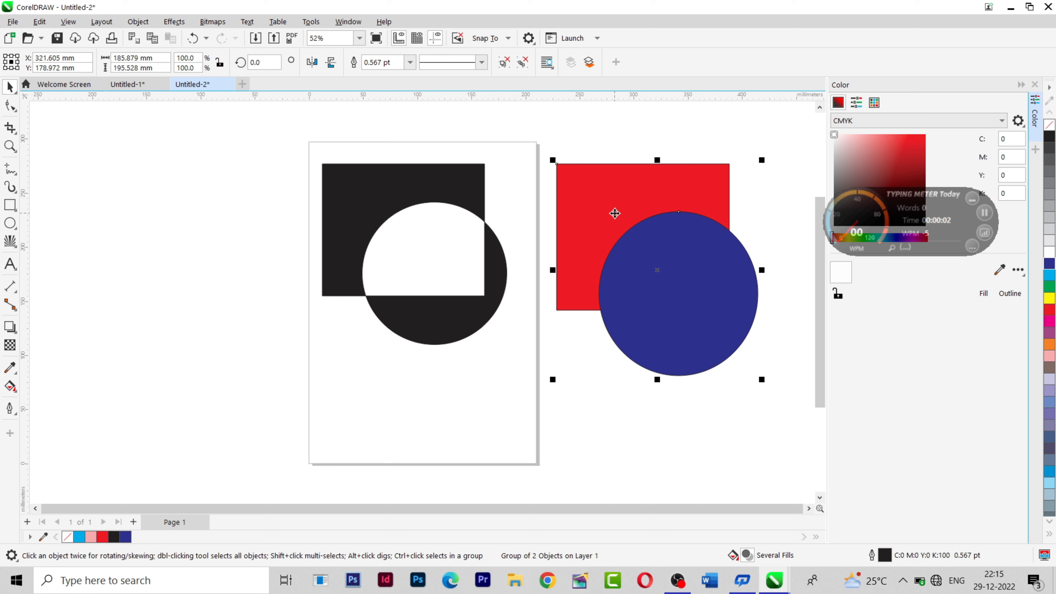
Delete the group of the red rectangle and blue ellipse.
left_click(654, 422)
left_click(680, 315)
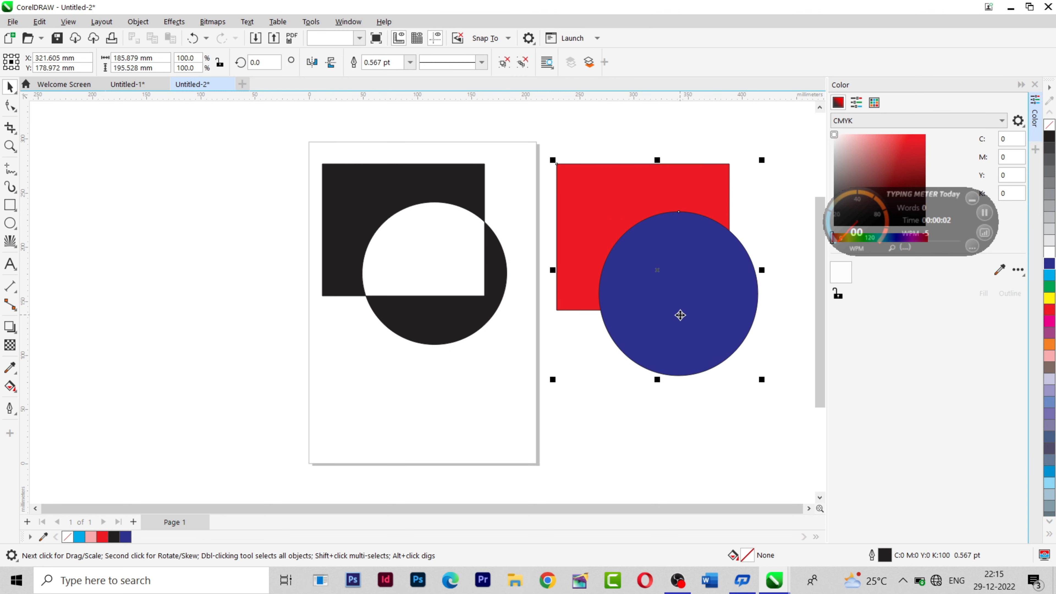
key("Delete")
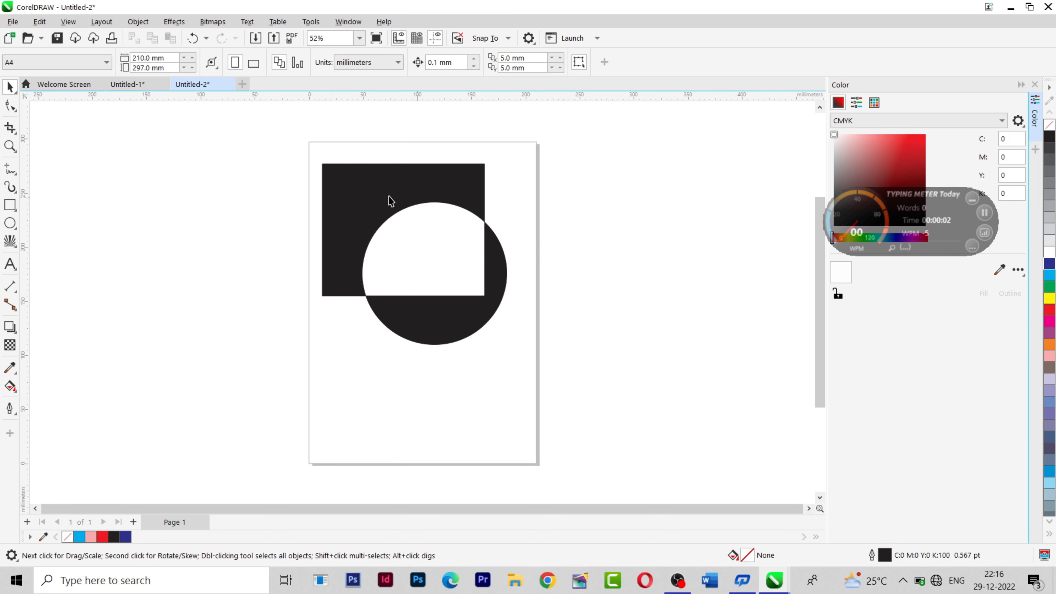
Move the combined black shape off the page to its left side.
left_click(375, 199)
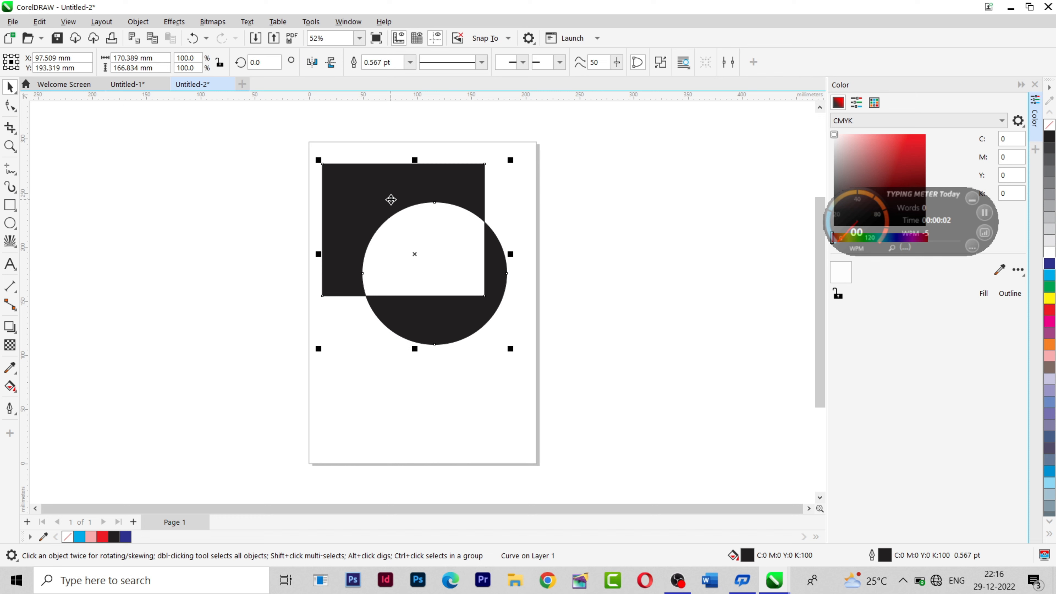
left_click_drag(390, 204, 170, 162)
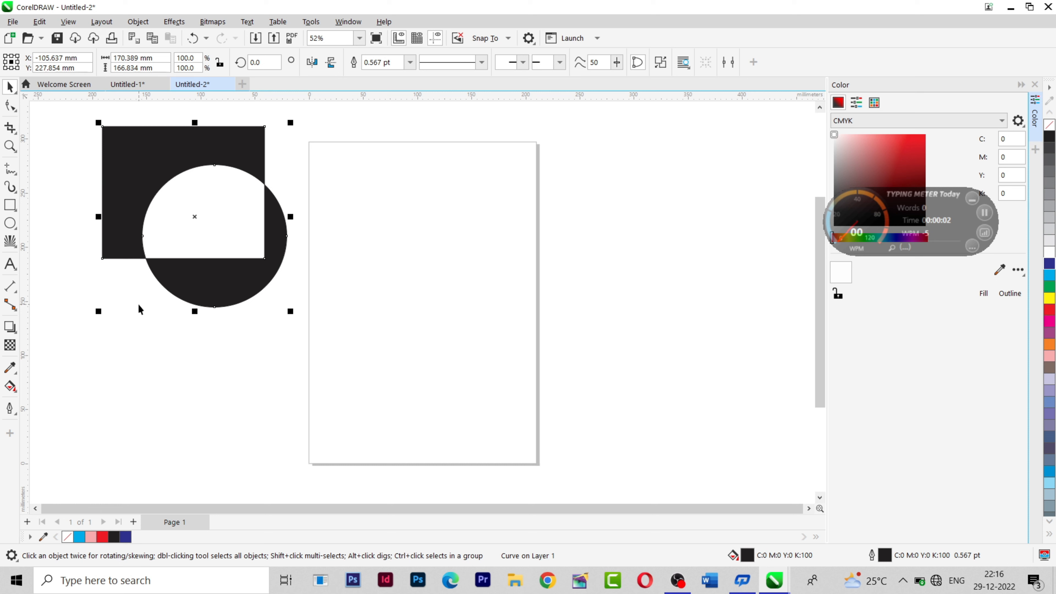
Draw a rectangle about 146 × 117 mm across the page's left edge, beside the combined shape.
left_click(10, 204)
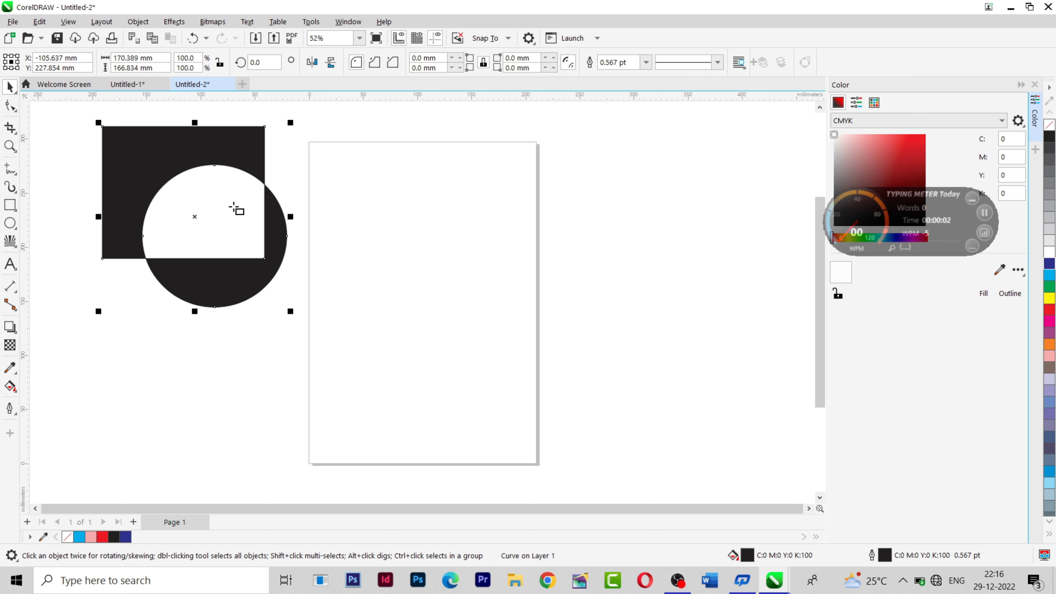
left_click_drag(451, 193, 293, 320)
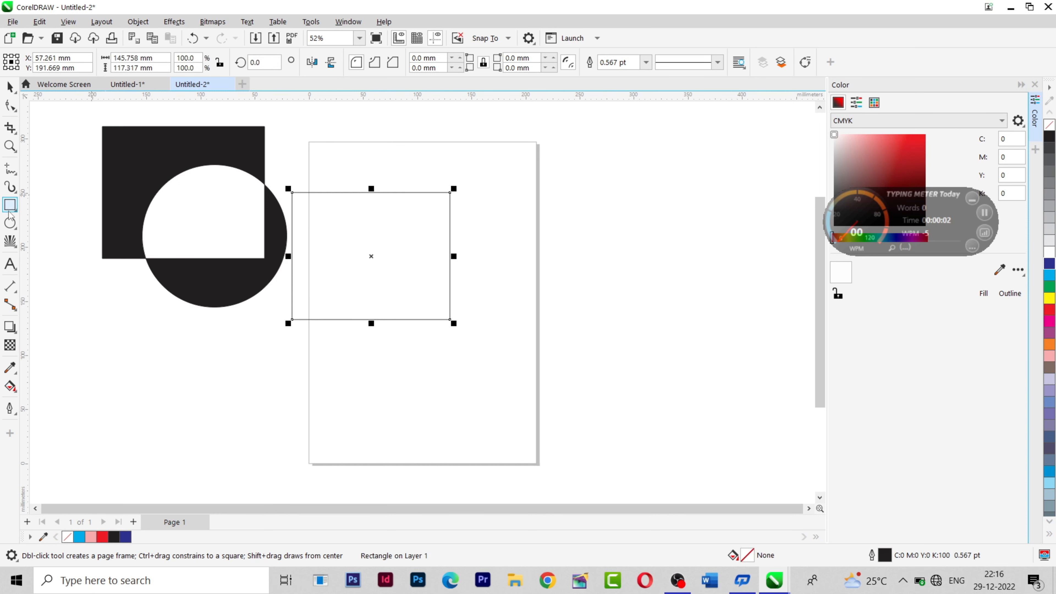
Draw a five-pointed star about 161 × 130 mm overlapping the lower part of the rectangle.
left_click(19, 227)
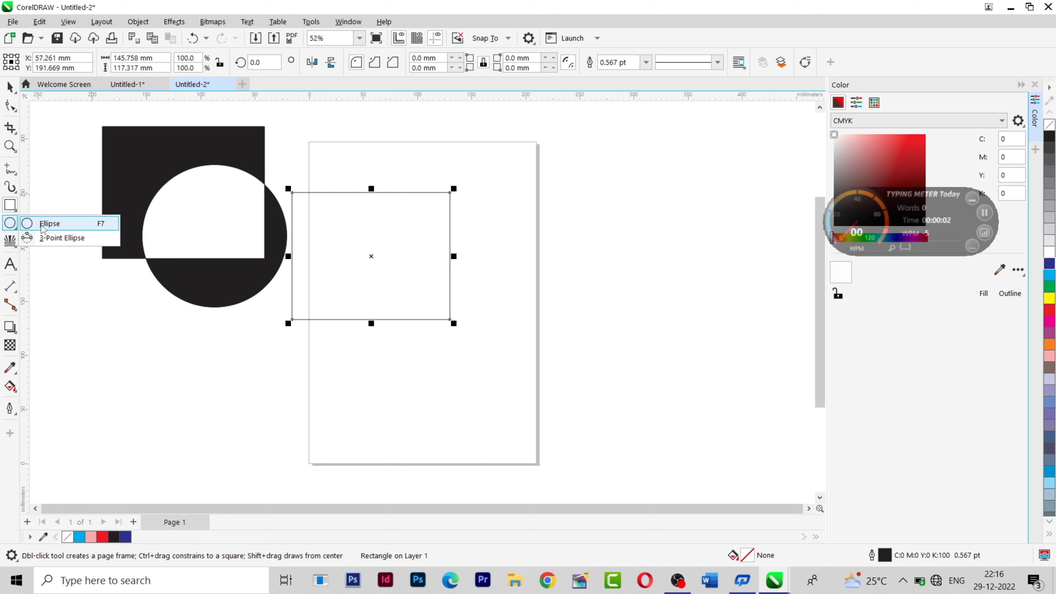
left_click(14, 245)
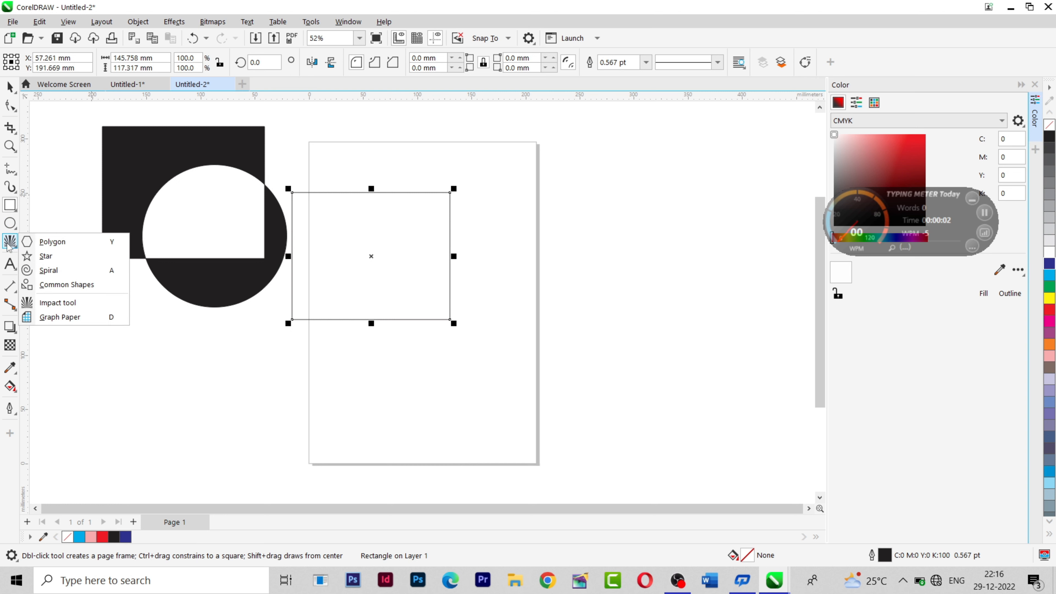
left_click(34, 258)
left_click_drag(514, 238, 330, 391)
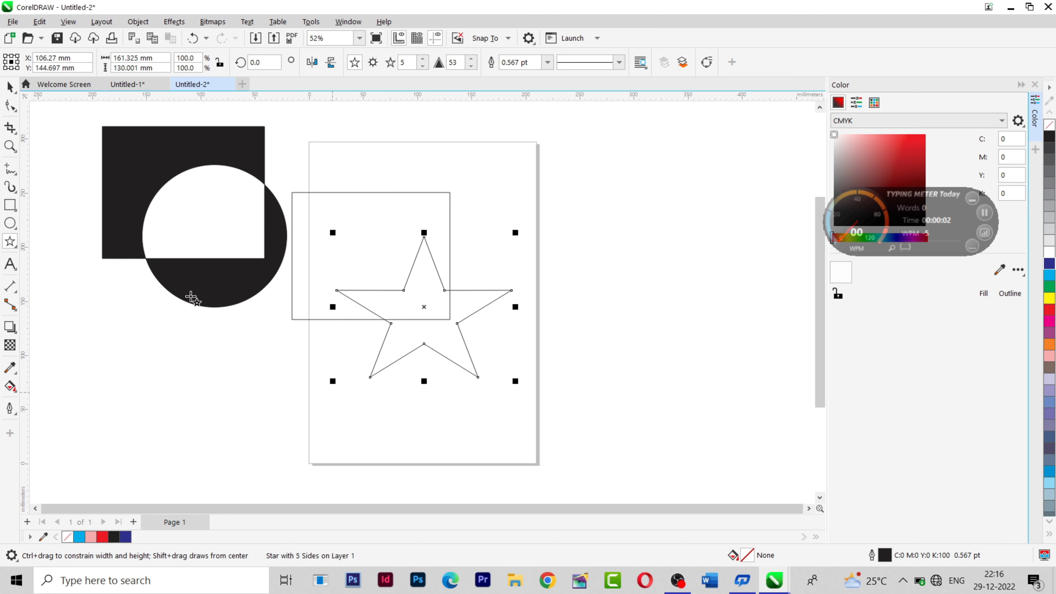
Delete the combined black shape beside the page.
double_click(10, 86)
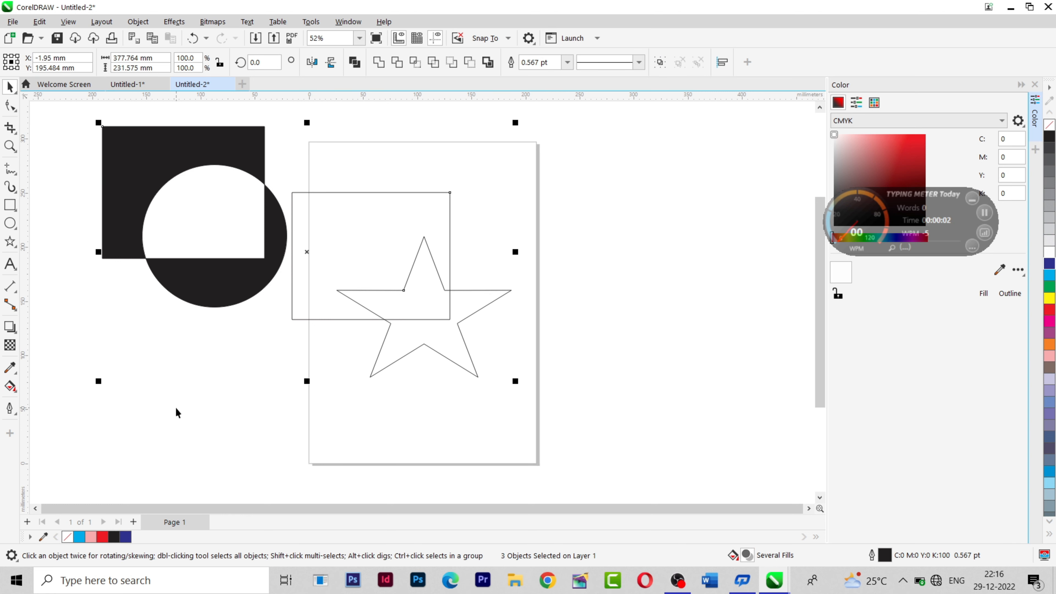
left_click(158, 208)
left_click(137, 164)
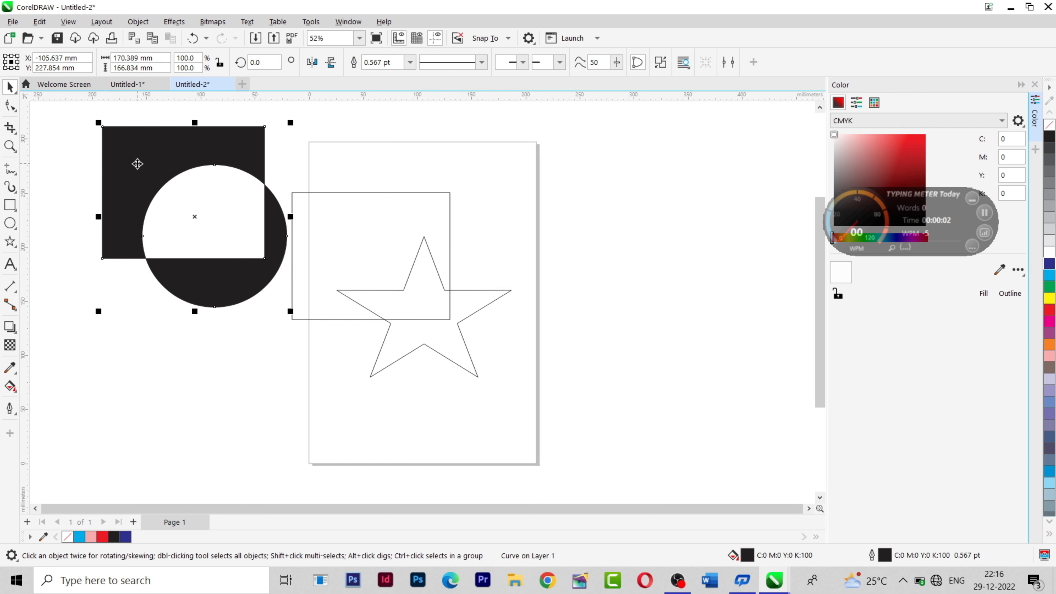
key("Delete")
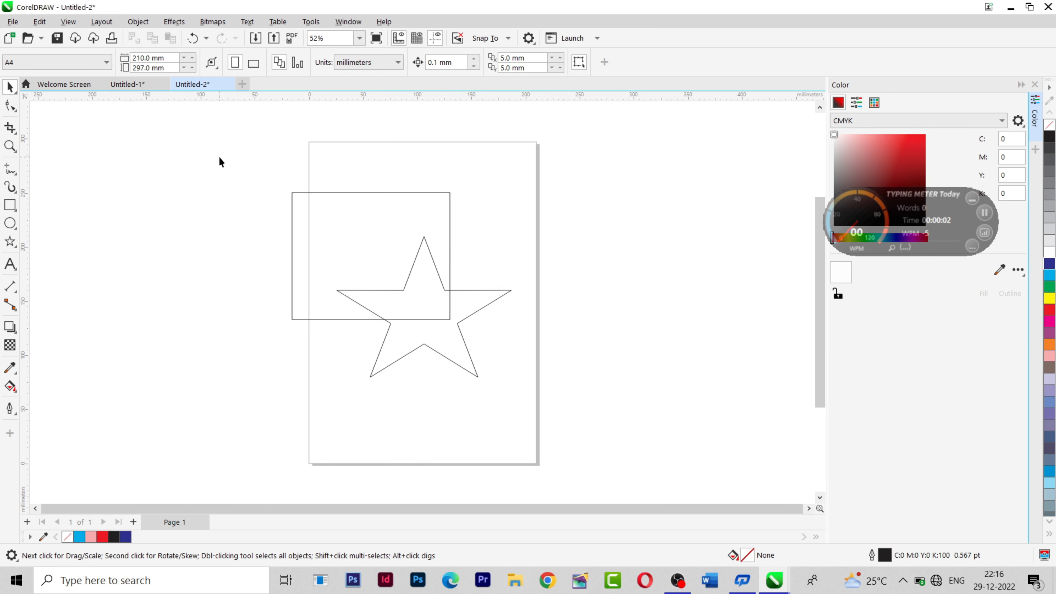
Fill the rectangle with magenta and the star with dark blue.
left_click_drag(518, 341, 525, 368)
left_click(1050, 320)
key("Tab")
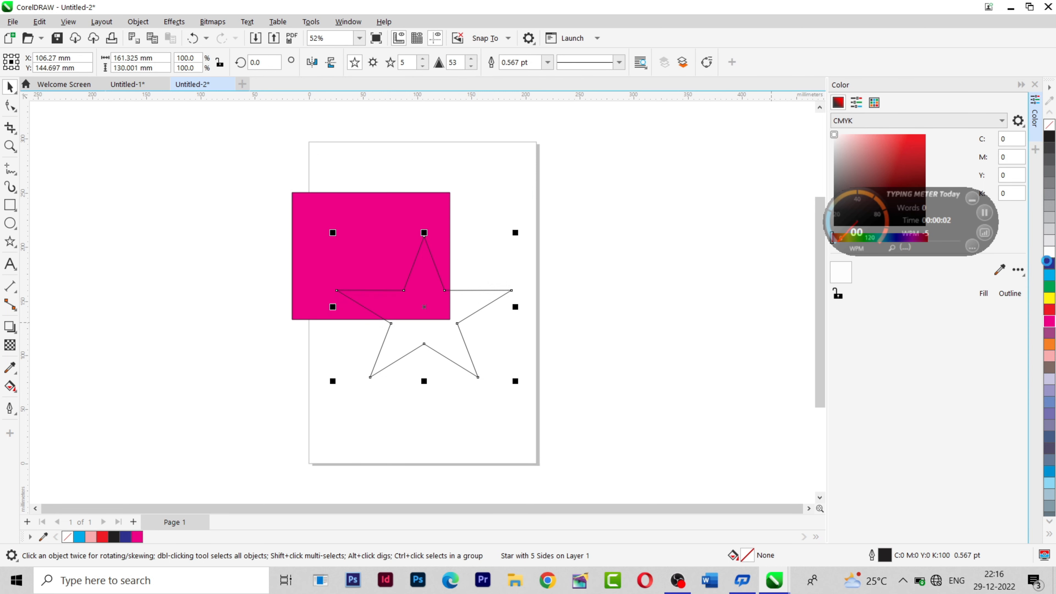
left_click(1050, 264)
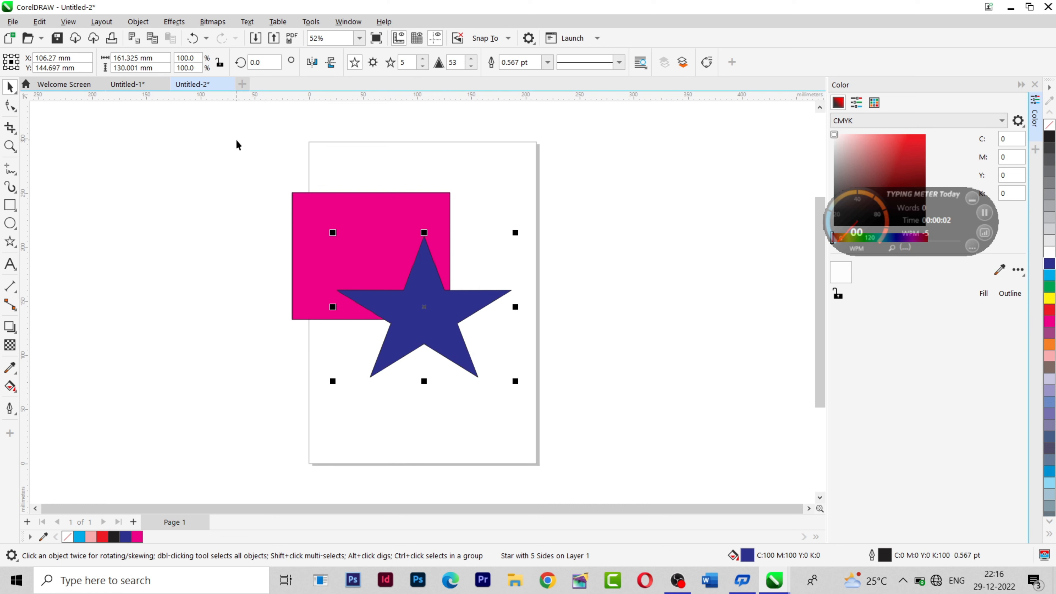
Weld the magenta rectangle and the dark blue star into a single shape and move it further onto the page.
left_click_drag(235, 139, 601, 405)
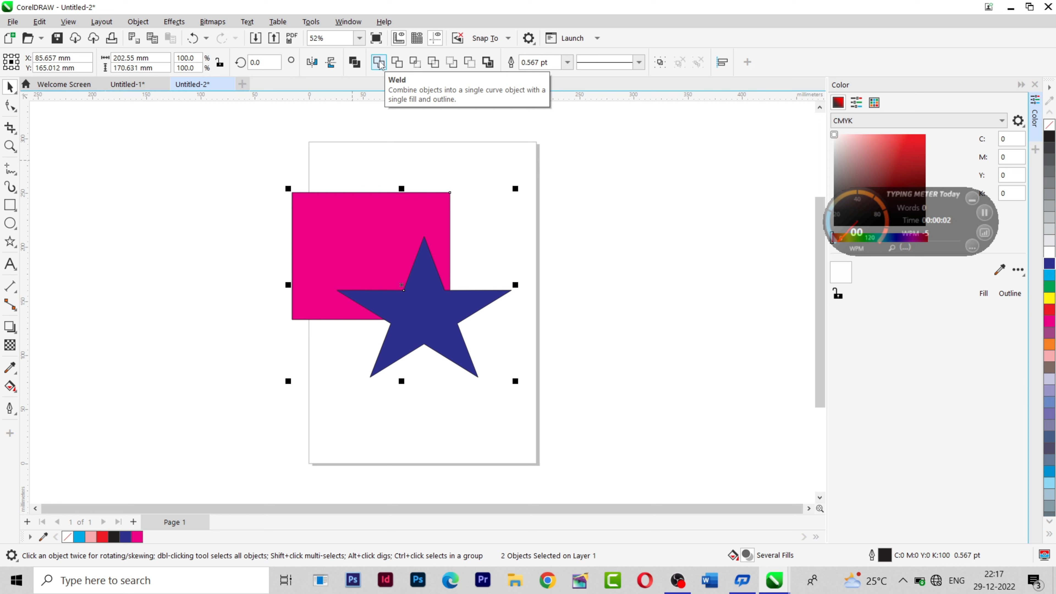
left_click(379, 62)
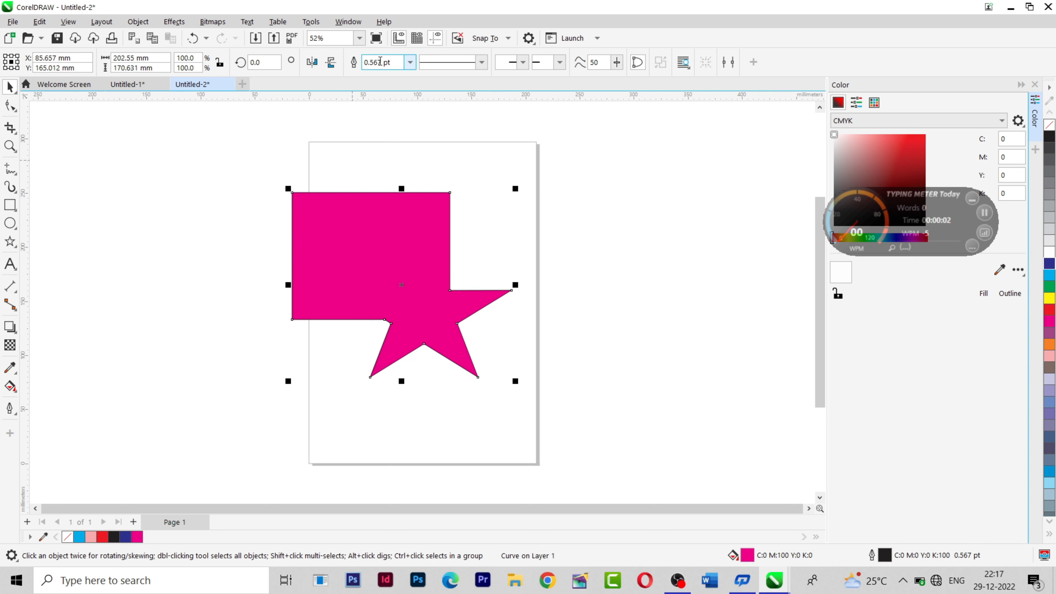
left_click(202, 225)
left_click_drag(377, 251, 435, 219)
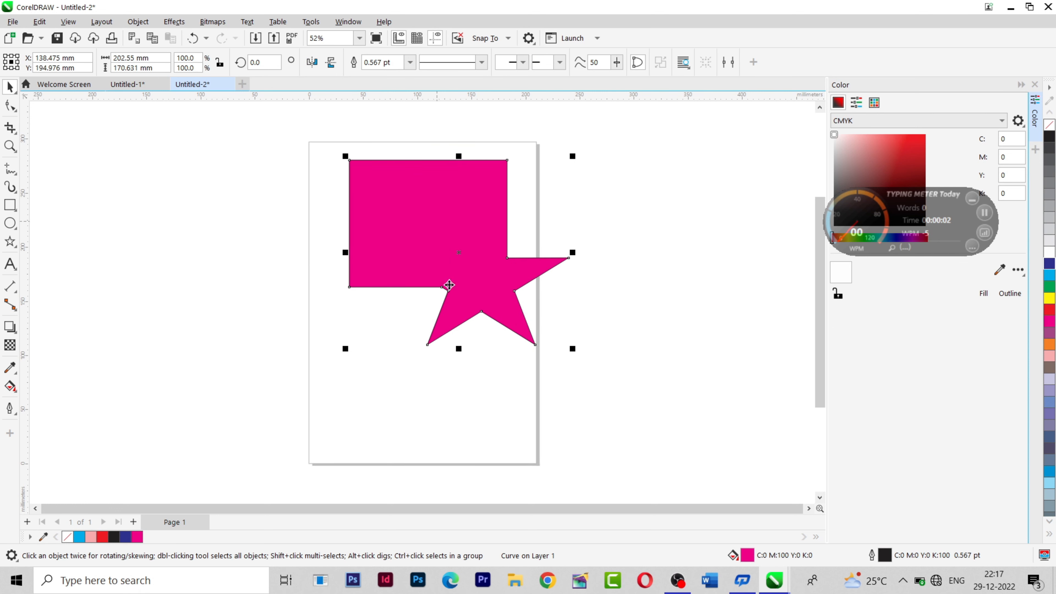
left_click(374, 444)
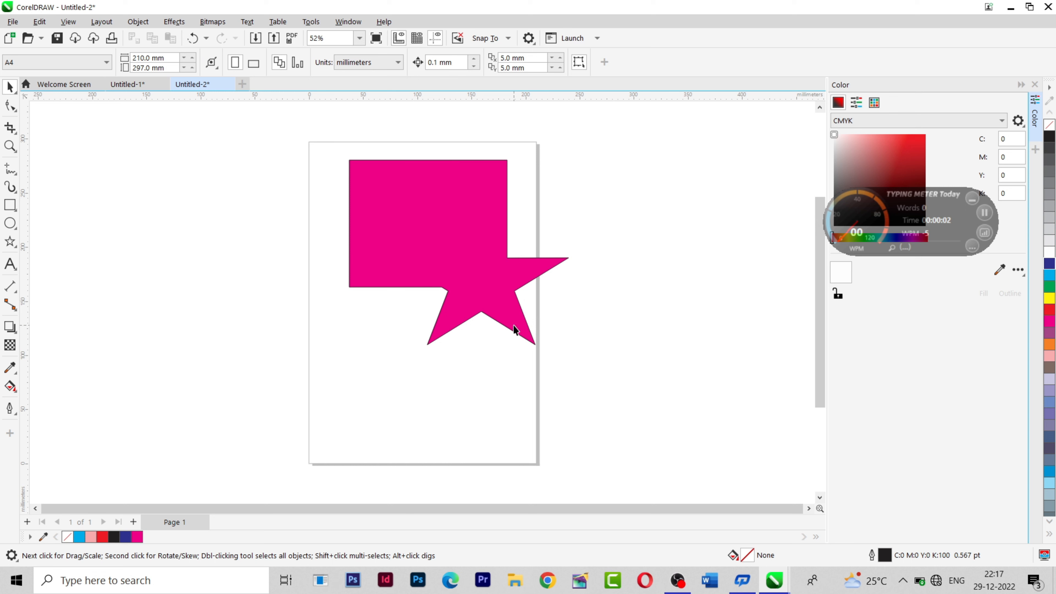
Reposition the welded magenta shape on the page and undo its last move.
left_click_drag(514, 329, 610, 441)
left_click_drag(558, 369, 424, 228)
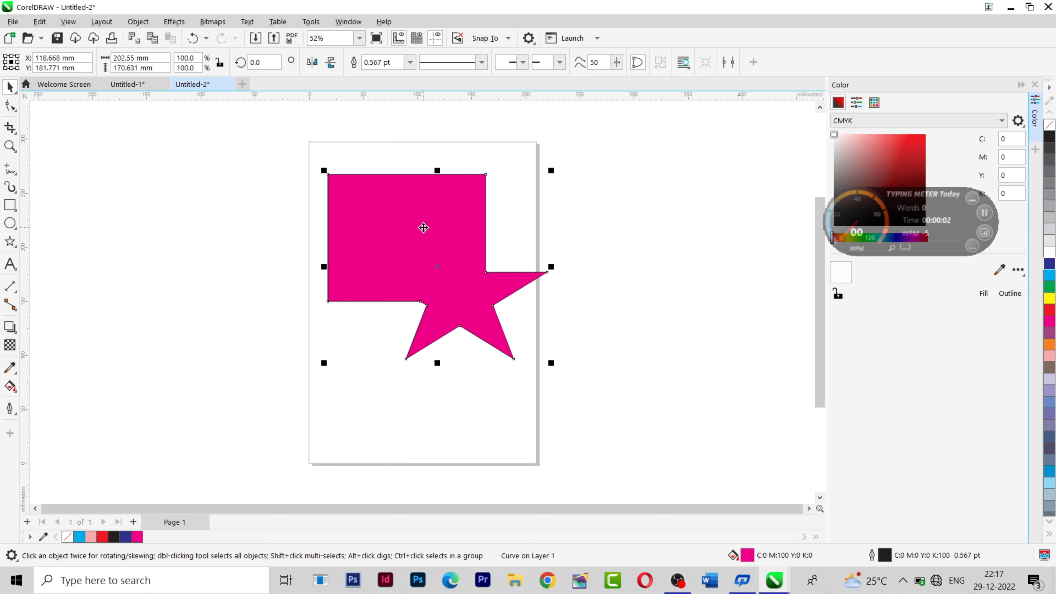
key("ctrl+z")
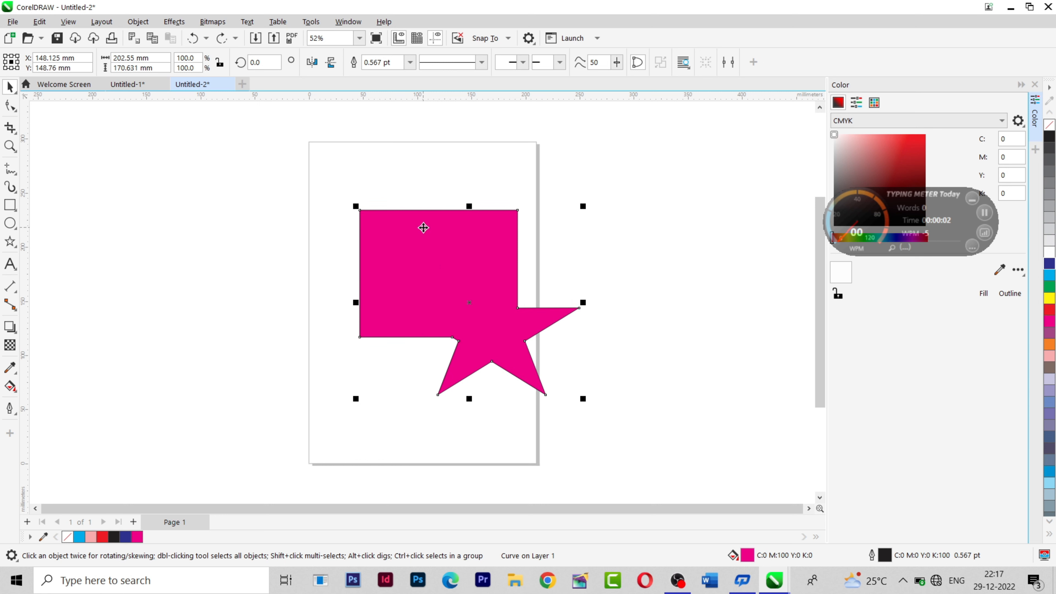
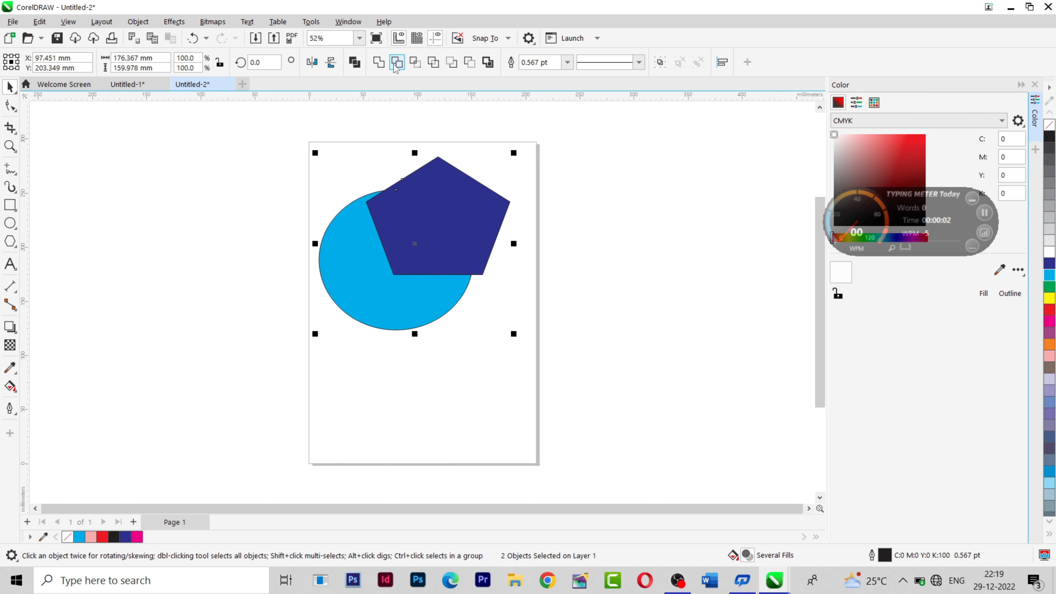
Try trimming the cyan ellipse with the overlapping dark blue pentagon and moving the pentagon aside, and undo it.
left_click(397, 62)
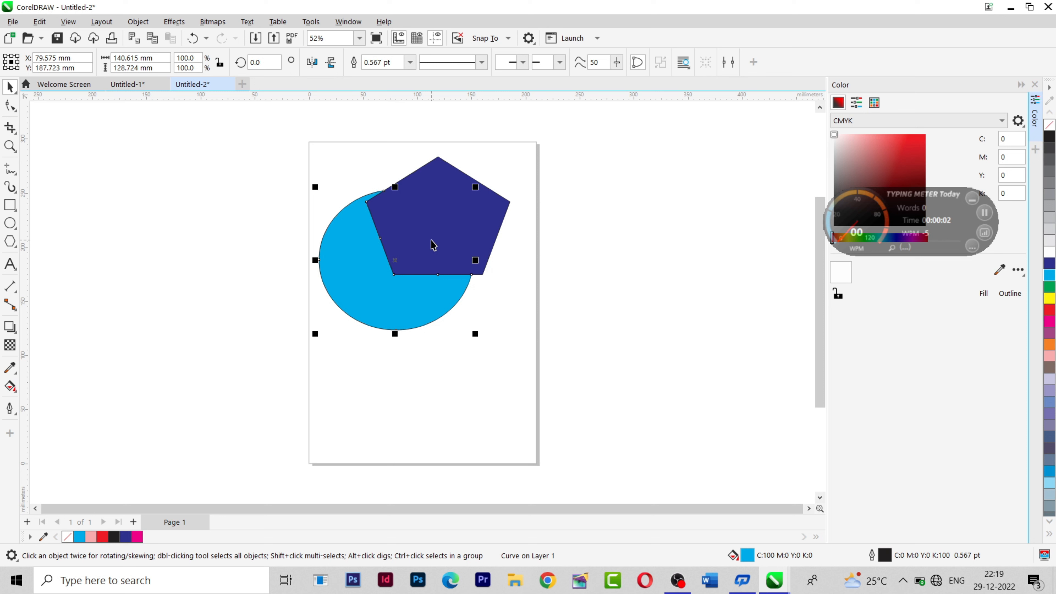
left_click(436, 212)
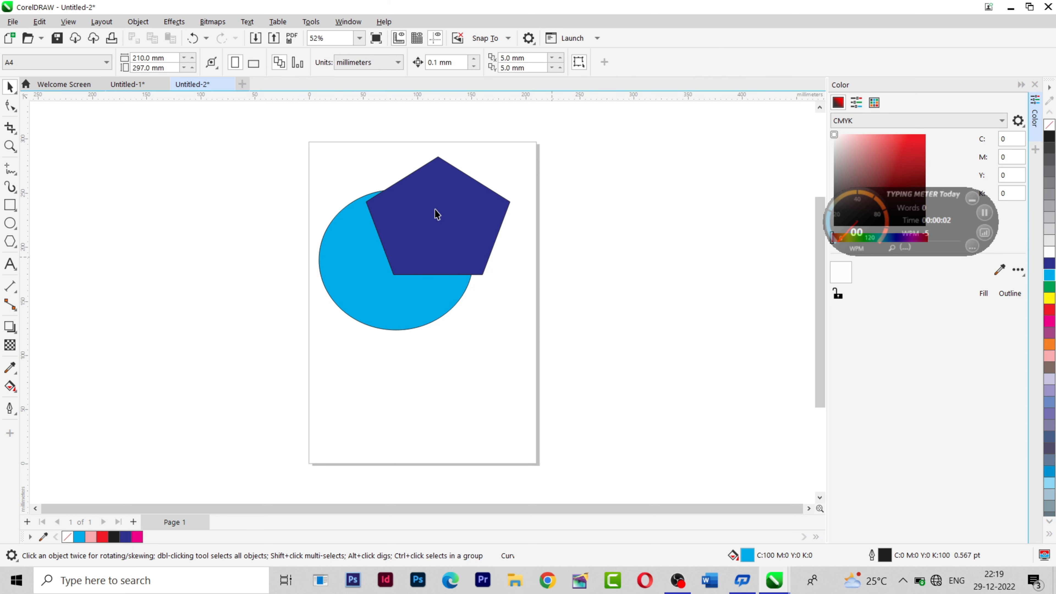
left_click_drag(434, 212, 561, 185)
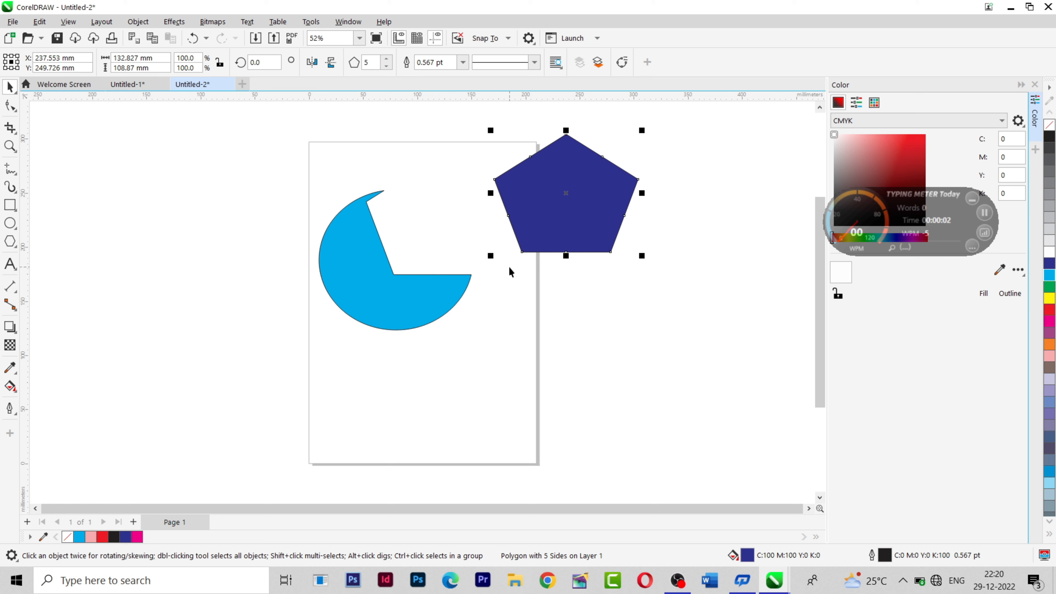
key("ctrl+z")
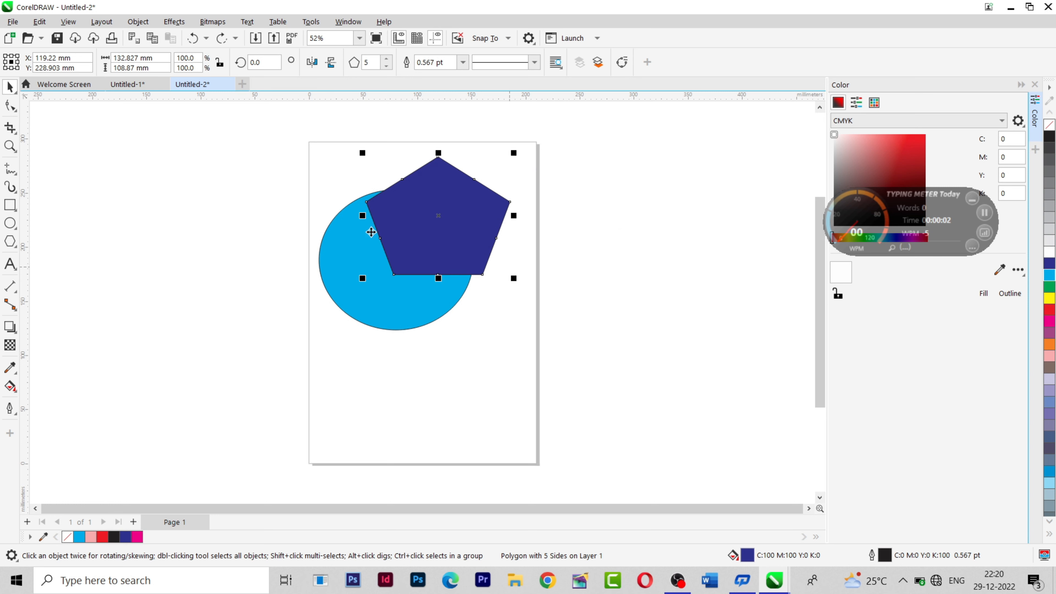
Trim the cyan ellipse with the dark blue pentagon and move the two shapes apart toward opposite sides of the page.
key("ctrl+a")
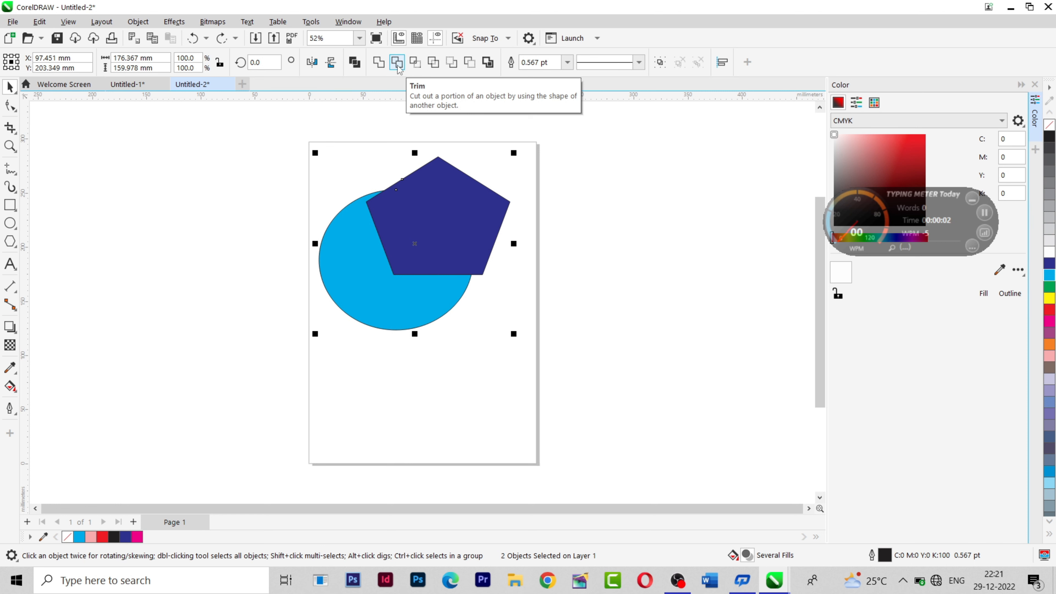
left_click(398, 67)
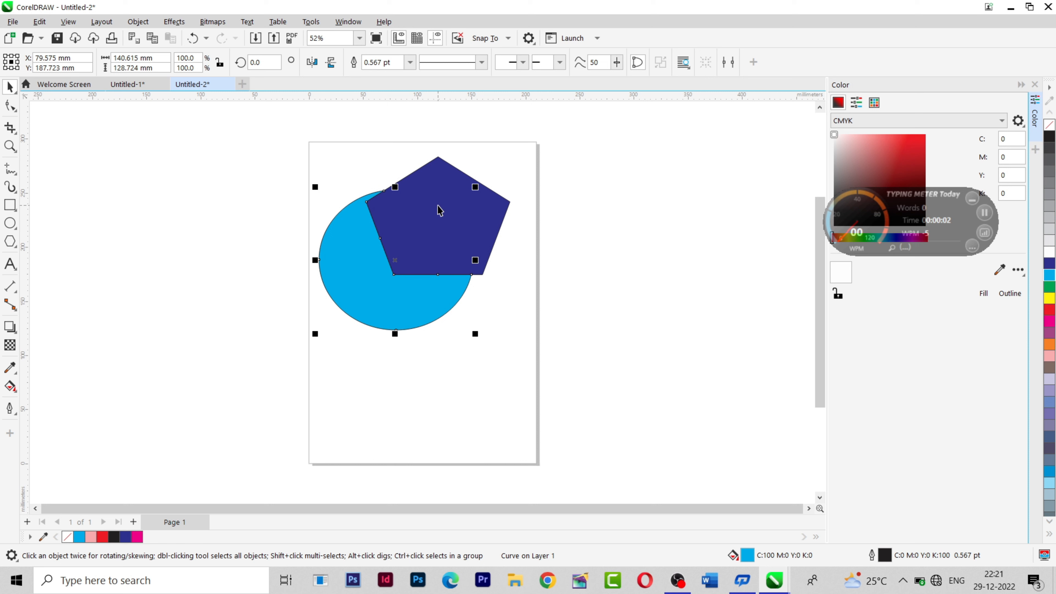
left_click_drag(440, 210, 571, 202)
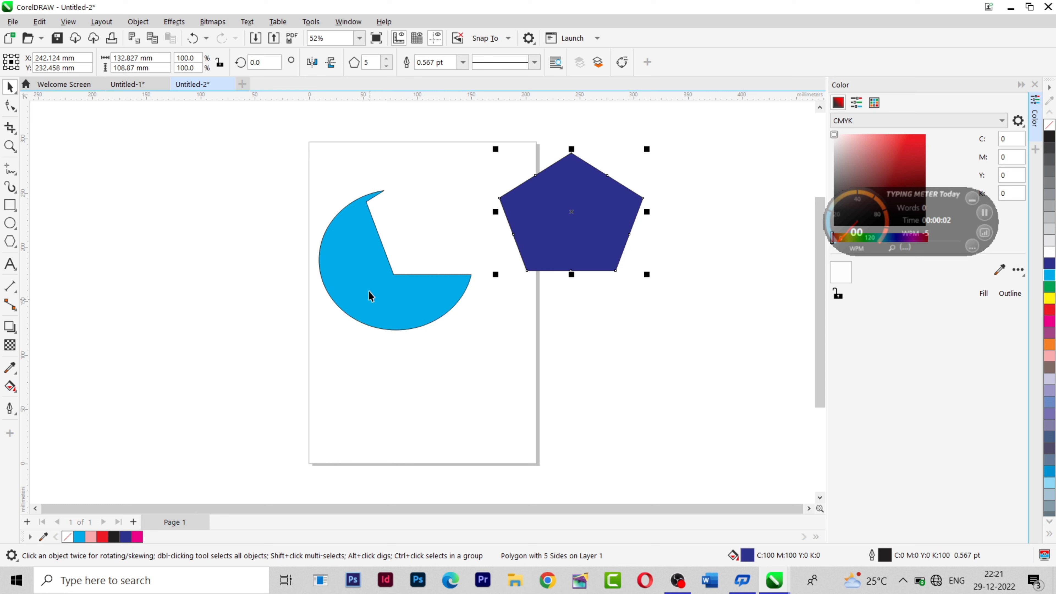
left_click_drag(360, 262, 283, 255)
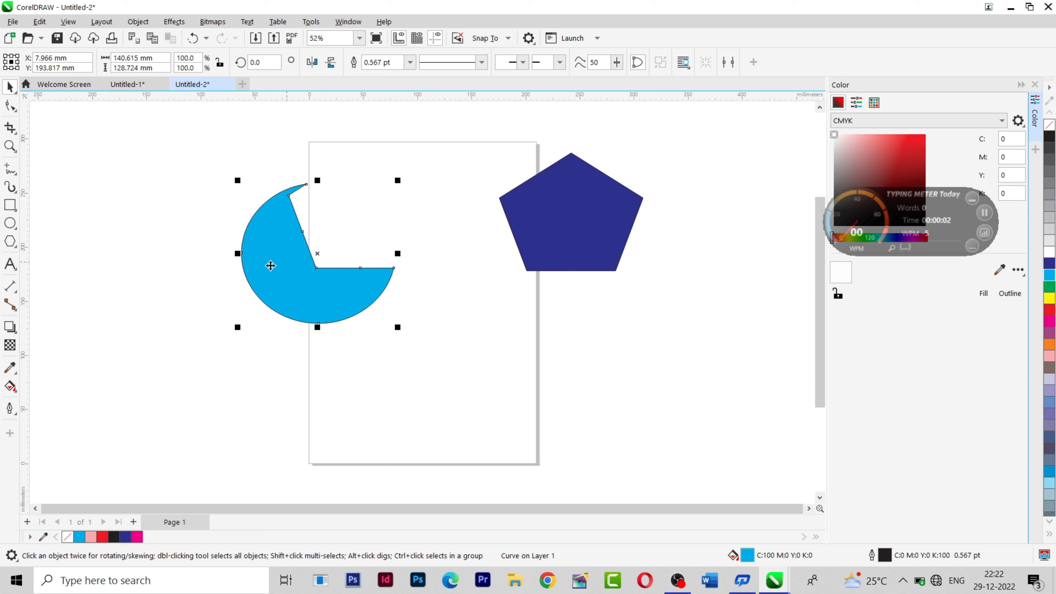
Clear all objects and draw a magenta-filled ellipse about 183 × 168 mm across the page's left edge.
key("ctrl+a")
key("Delete")
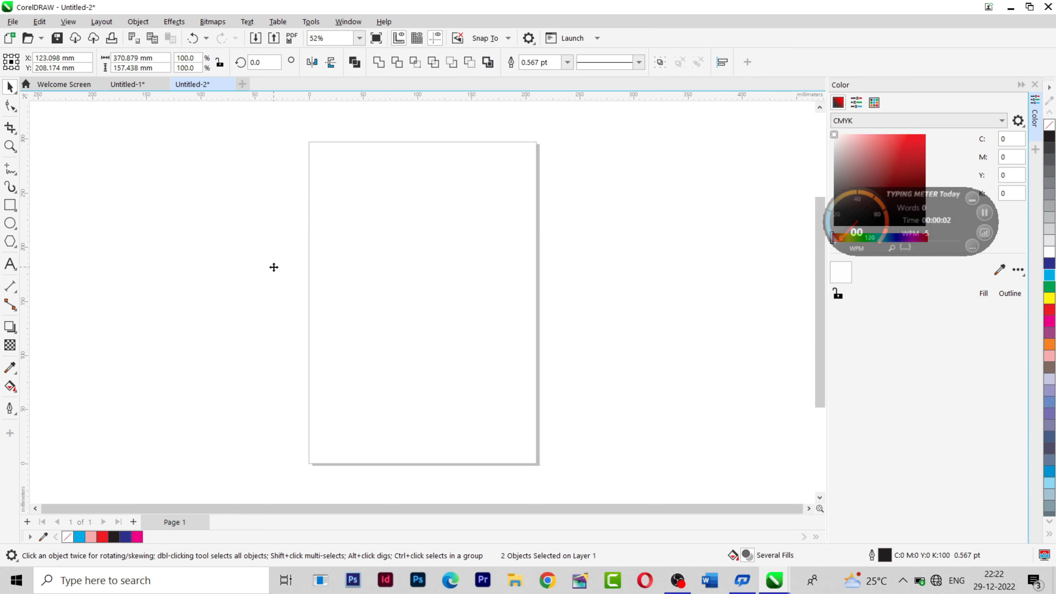
left_click(10, 223)
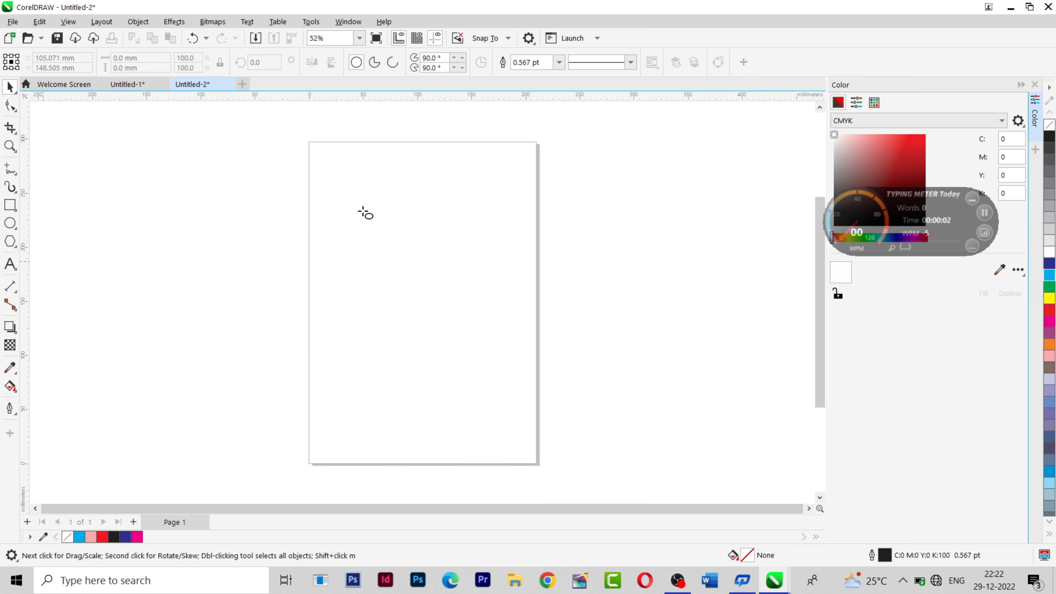
left_click_drag(444, 163, 241, 347)
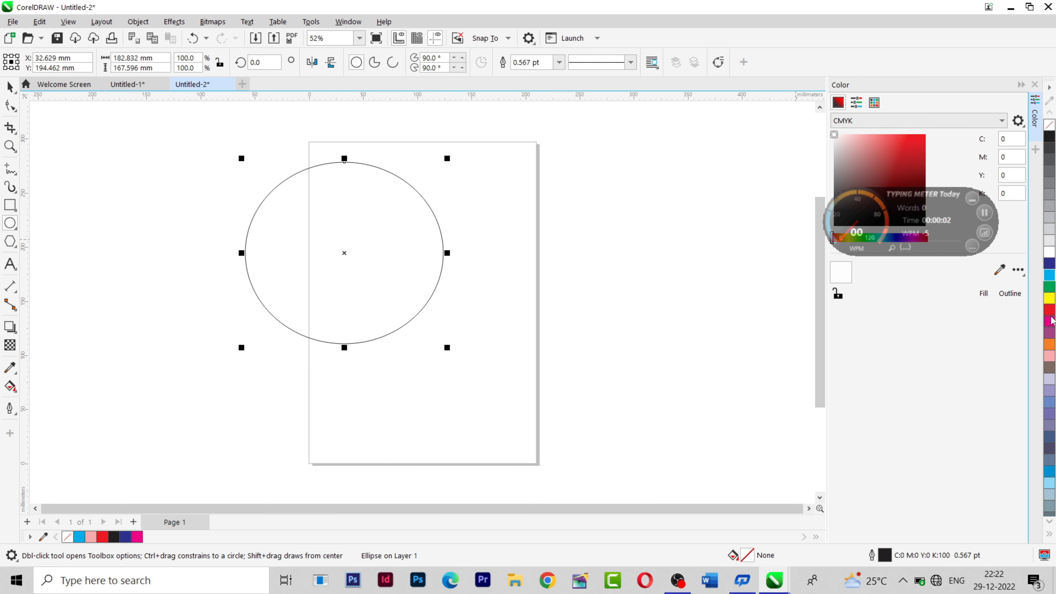
left_click(1051, 321)
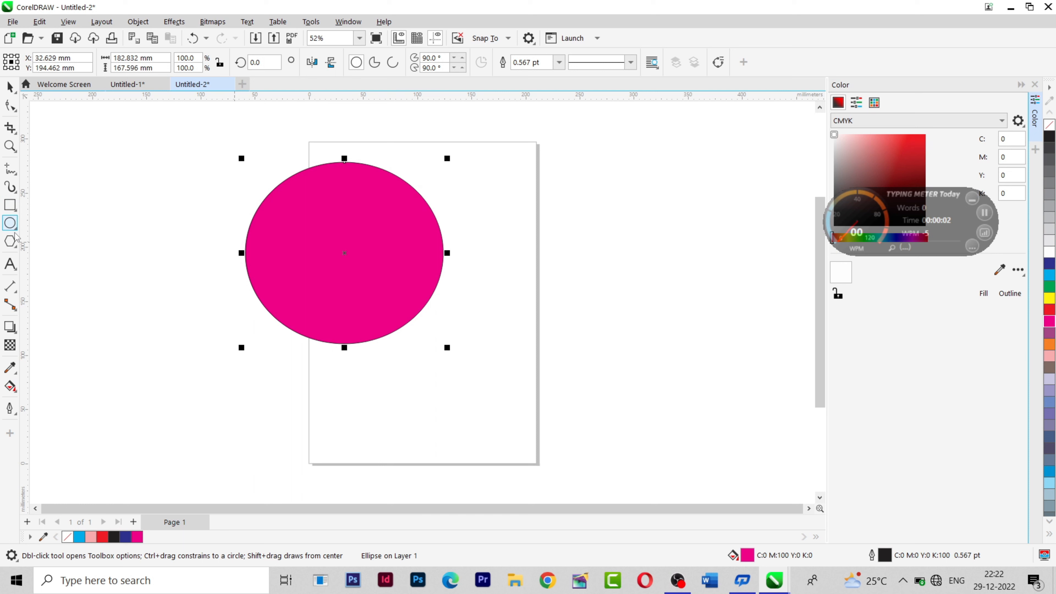
Draw a yellow-filled pentagon about 161 × 136 mm overlapping the left part of the magenta ellipse.
left_click(10, 242)
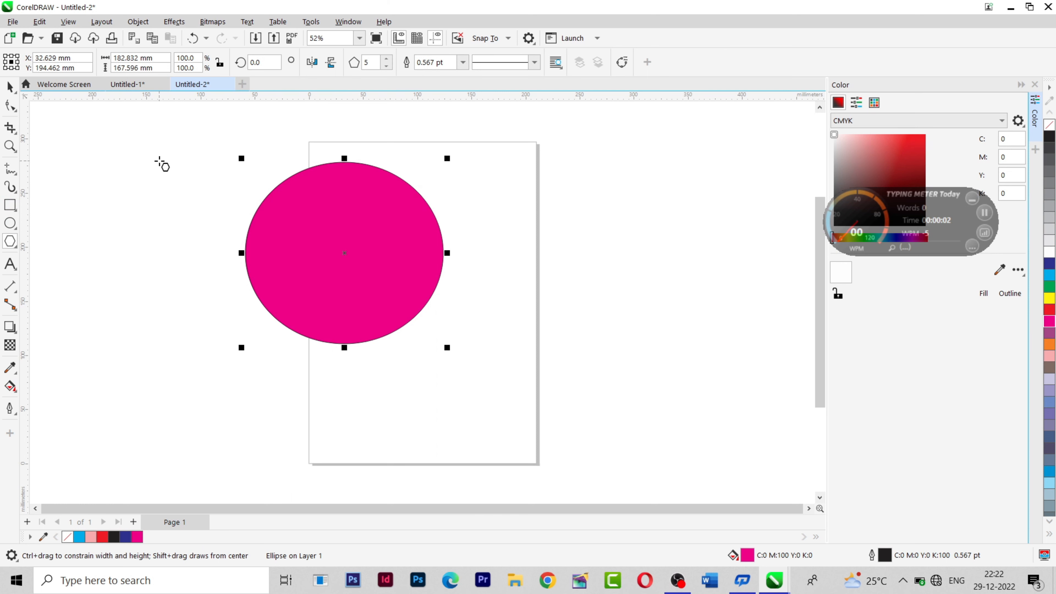
left_click_drag(164, 161, 342, 311)
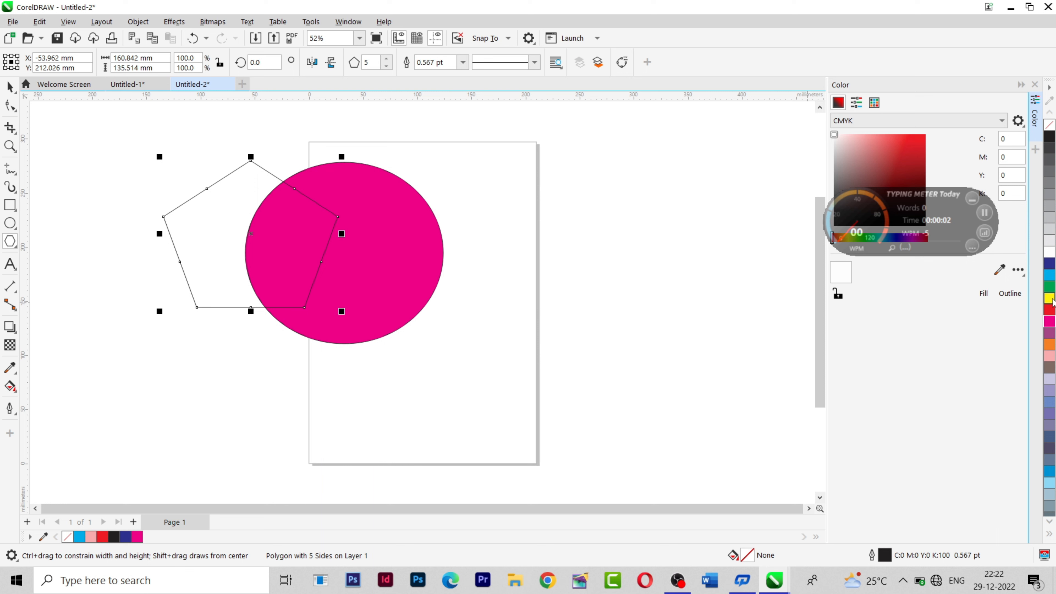
left_click(1051, 299)
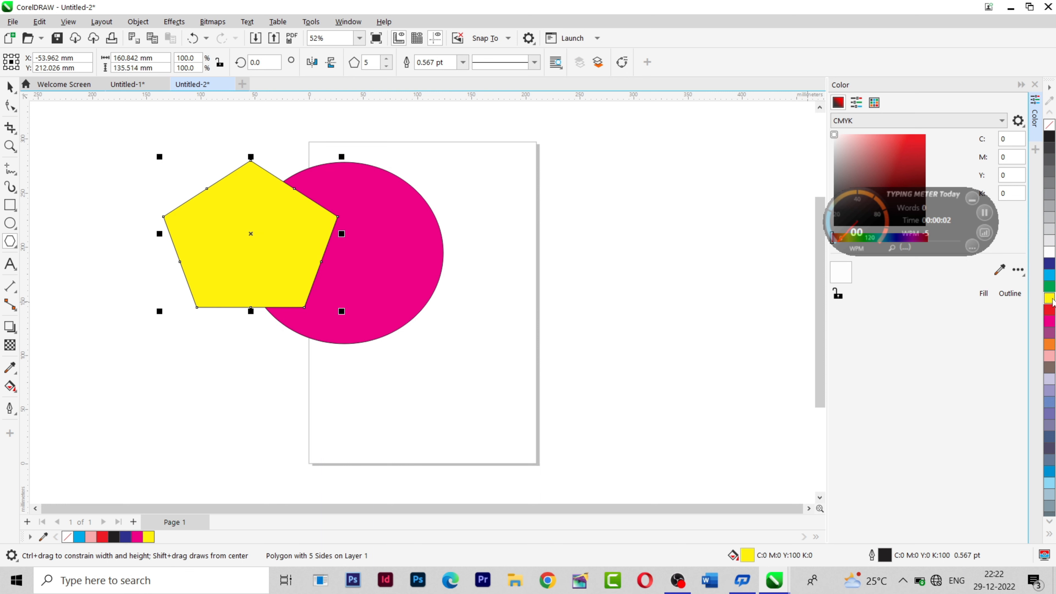
Move the yellow pentagon and the magenta ellipse together to the right, onto the page.
left_click(10, 87)
left_click_drag(104, 113, 488, 380)
left_click_drag(276, 263, 393, 296)
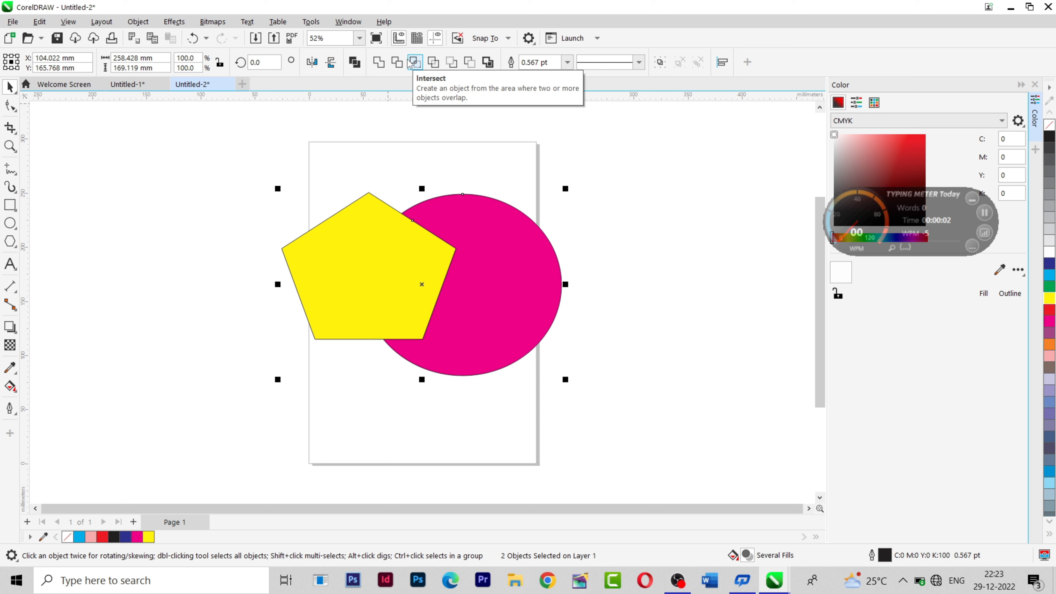
Intersect the yellow pentagon with the magenta ellipse, and pull the pentagon and the overlap piece away from the ellipse.
left_click(411, 63)
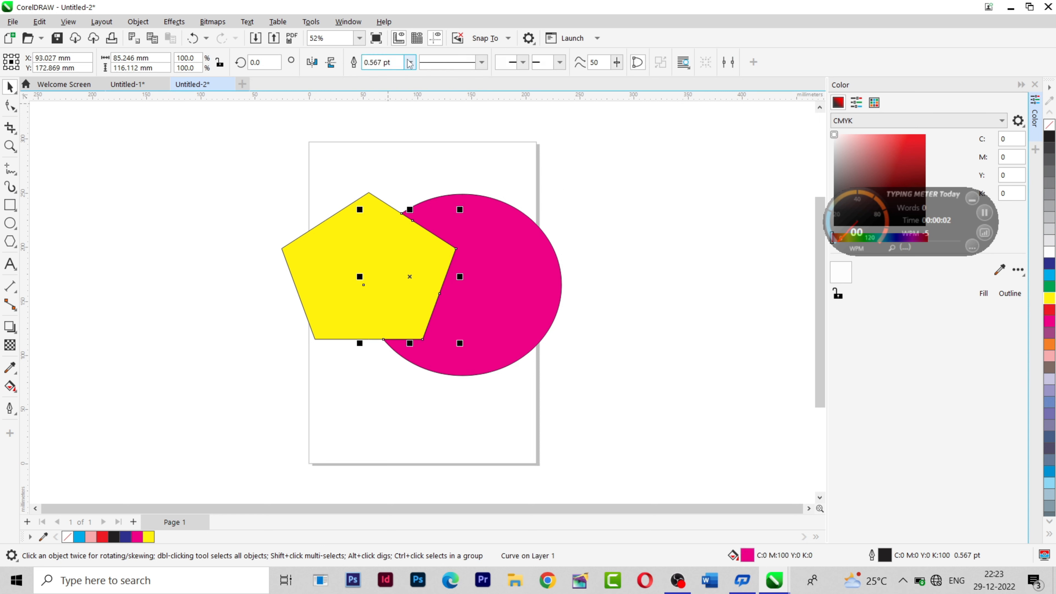
left_click_drag(396, 270, 320, 242)
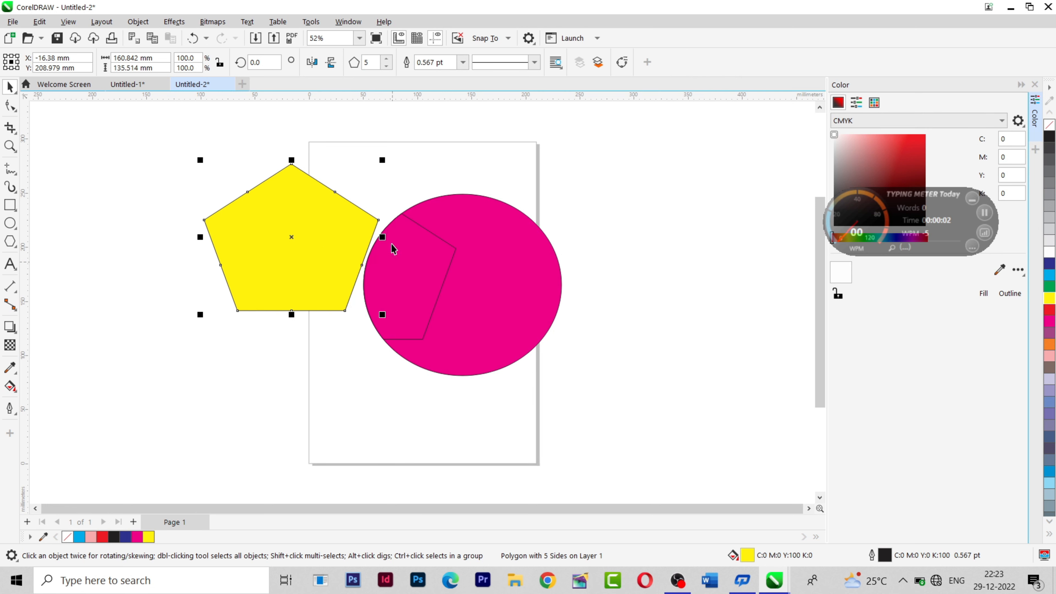
left_click(406, 308)
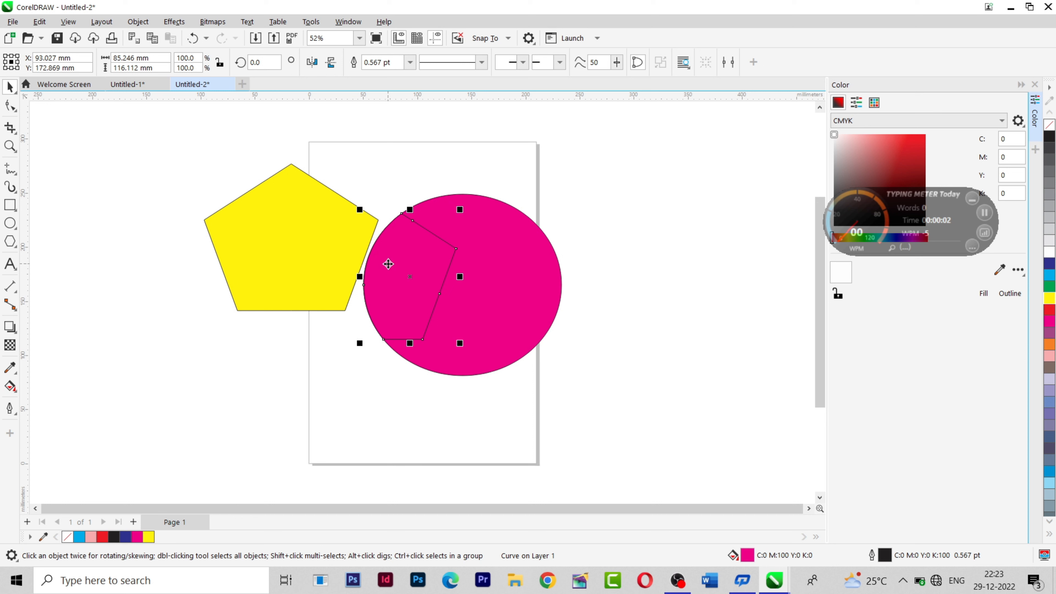
left_click_drag(389, 264, 654, 217)
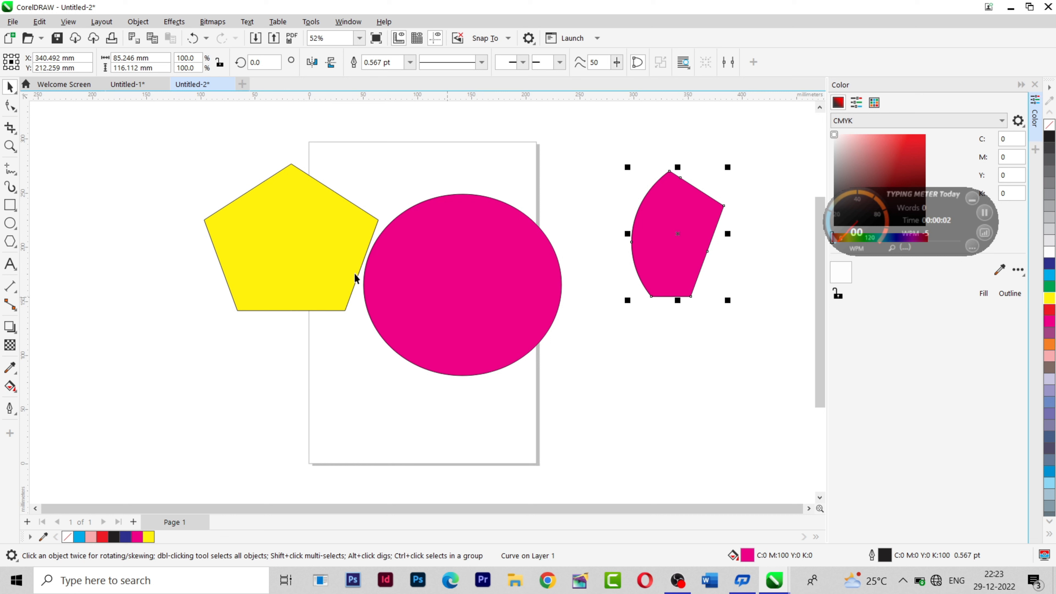
Move the yellow pentagon over the lower part of the magenta ellipse and intersect the two shapes.
left_click_drag(287, 270, 455, 380)
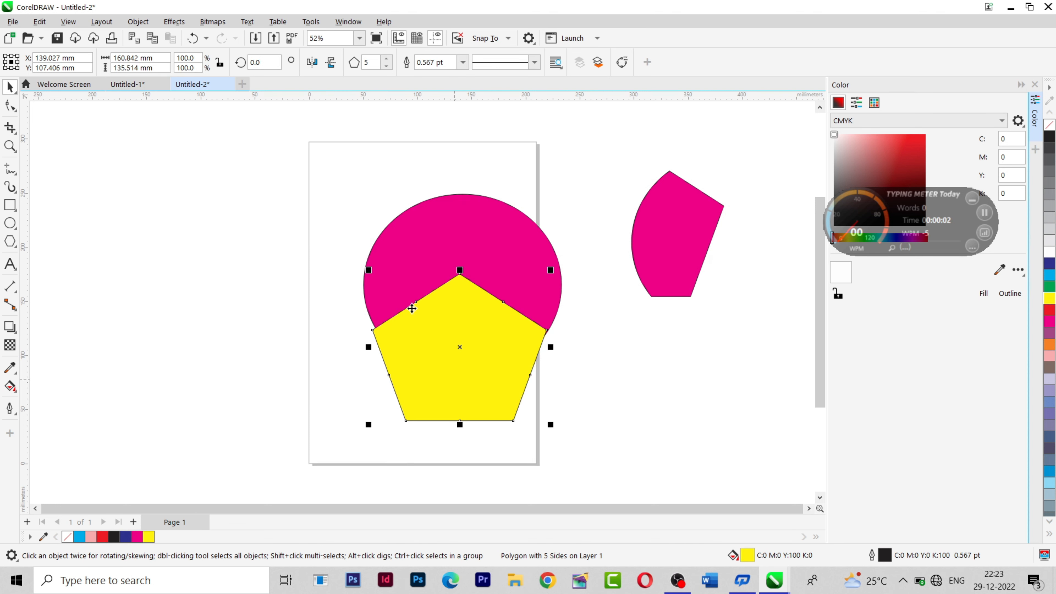
left_click(392, 250, "shift")
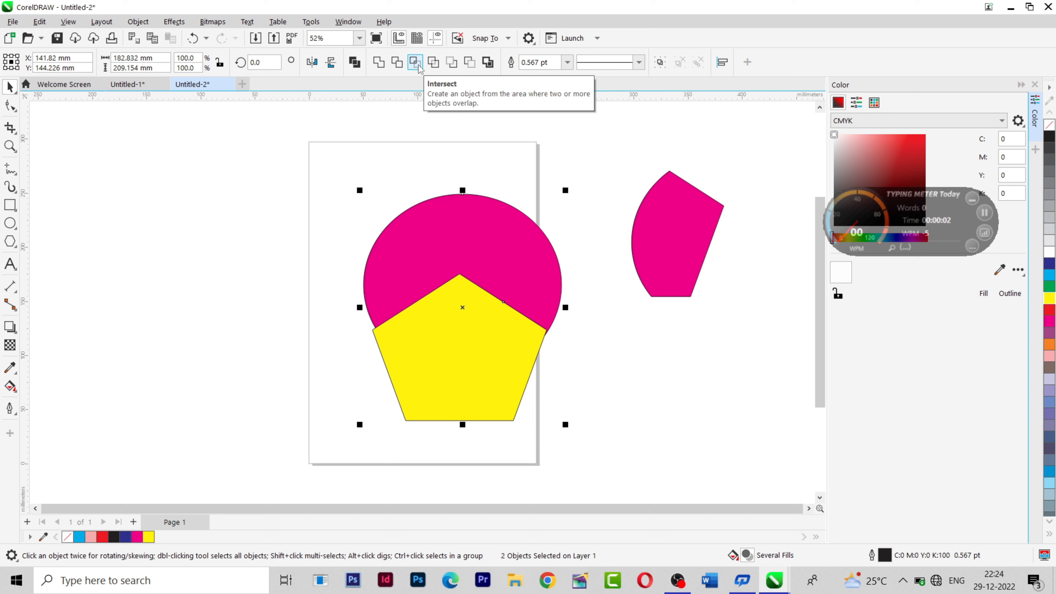
left_click(416, 63)
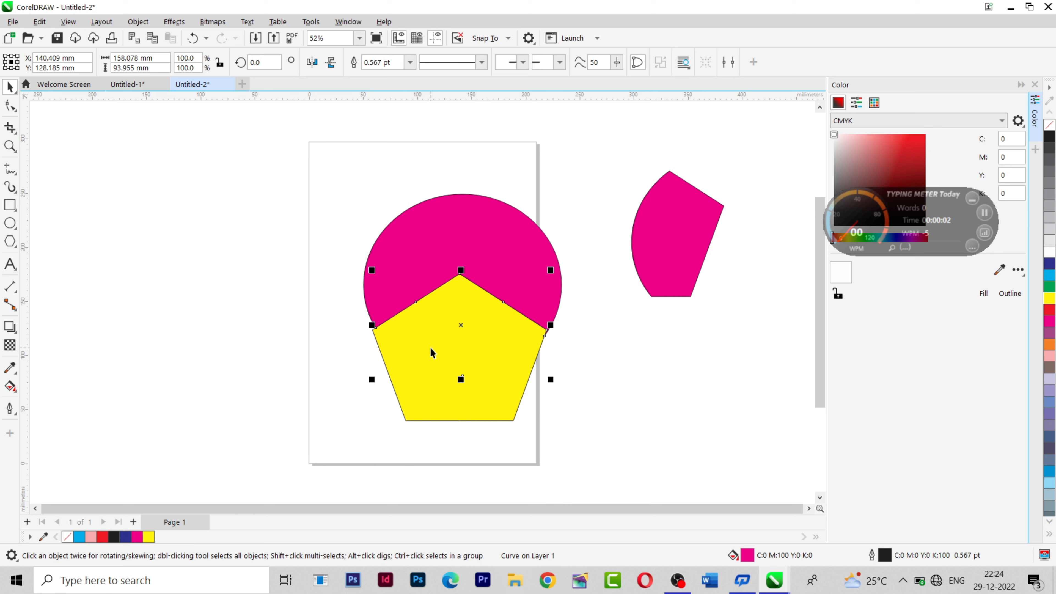
Pull the yellow pentagon off to the left of the page and the new overlap piece to the ellipse's lower right.
left_click_drag(430, 348, 129, 303)
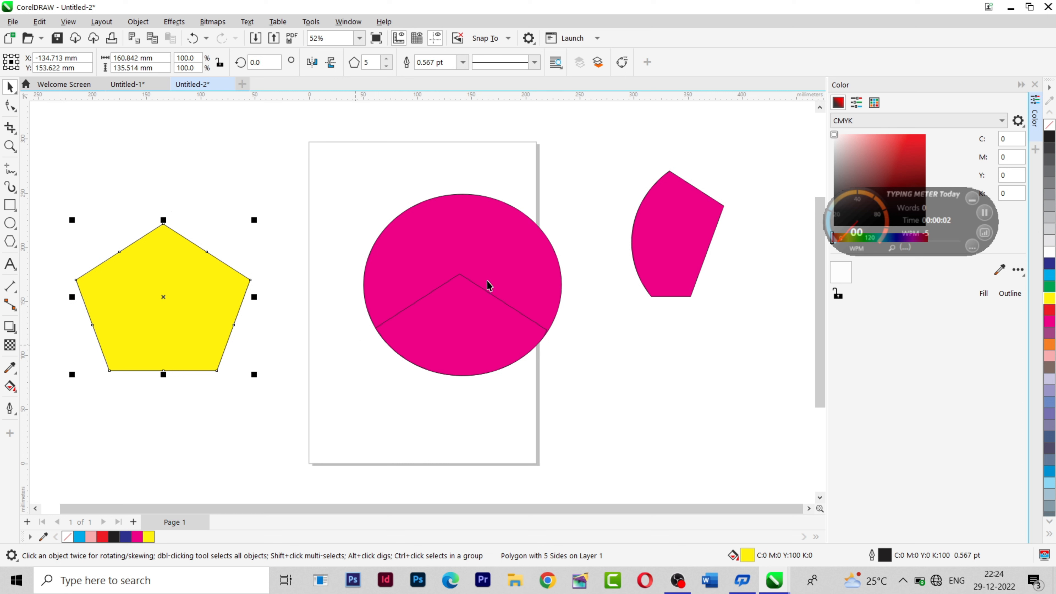
left_click(535, 333)
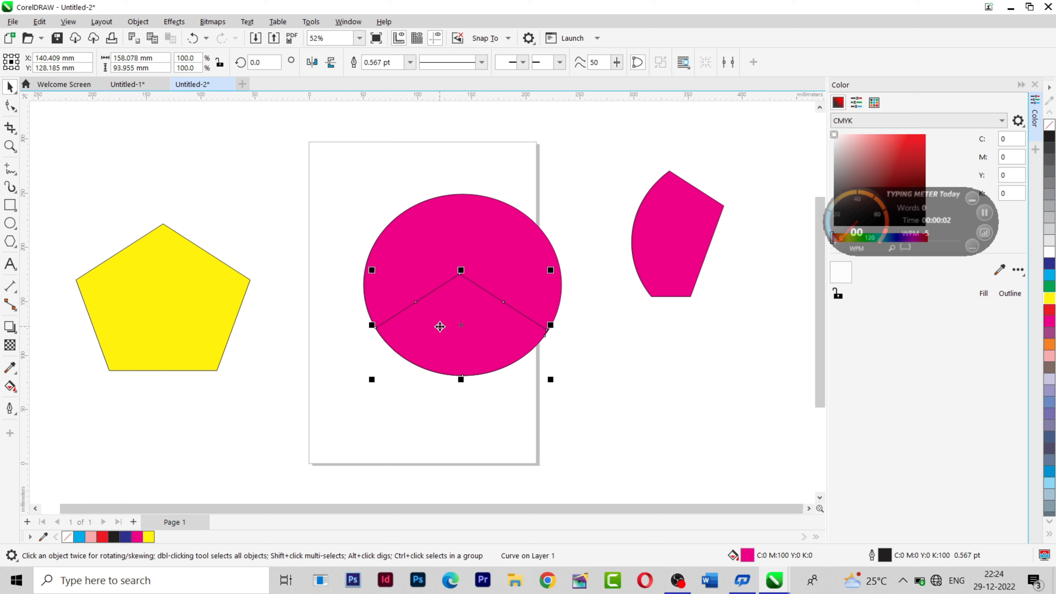
left_click_drag(439, 326, 655, 400)
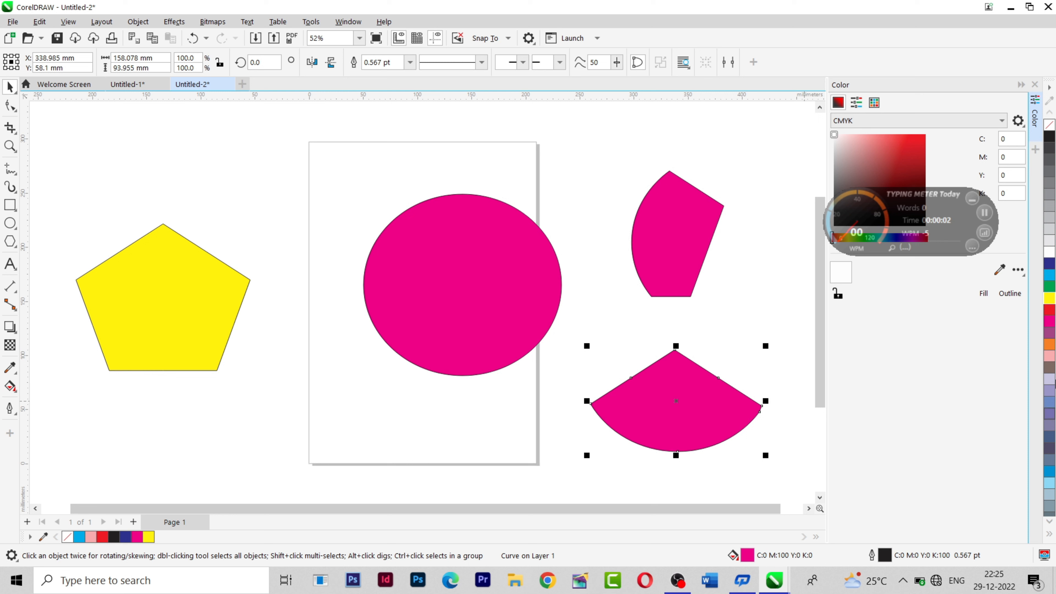
Fill the fan-shaped overlap piece with Powder Blue, and delete both overlap pieces right of the page.
left_click(1051, 377)
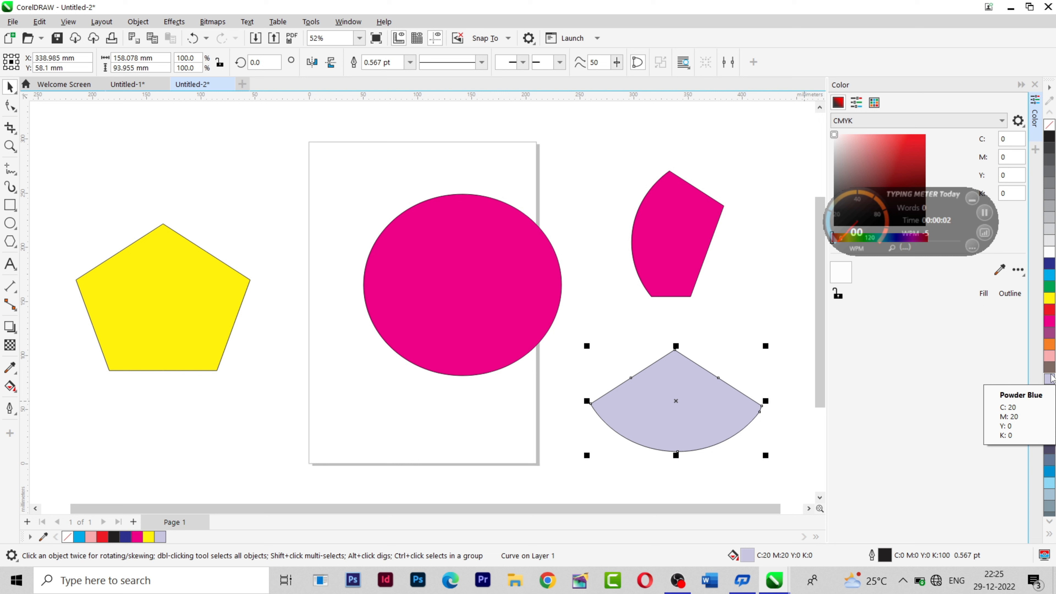
key("Delete")
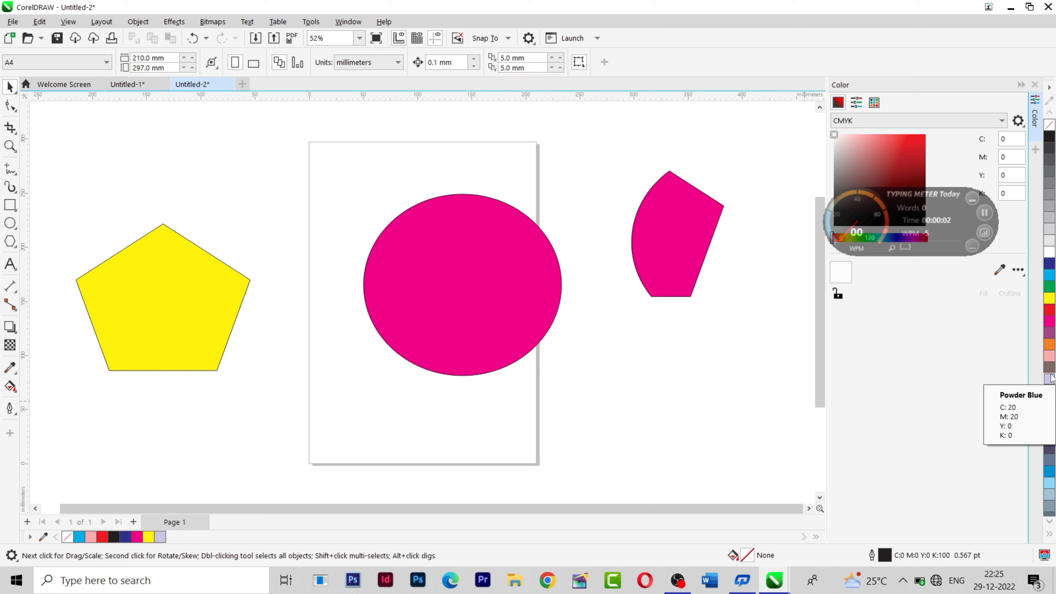
left_click(678, 227)
left_click(677, 225)
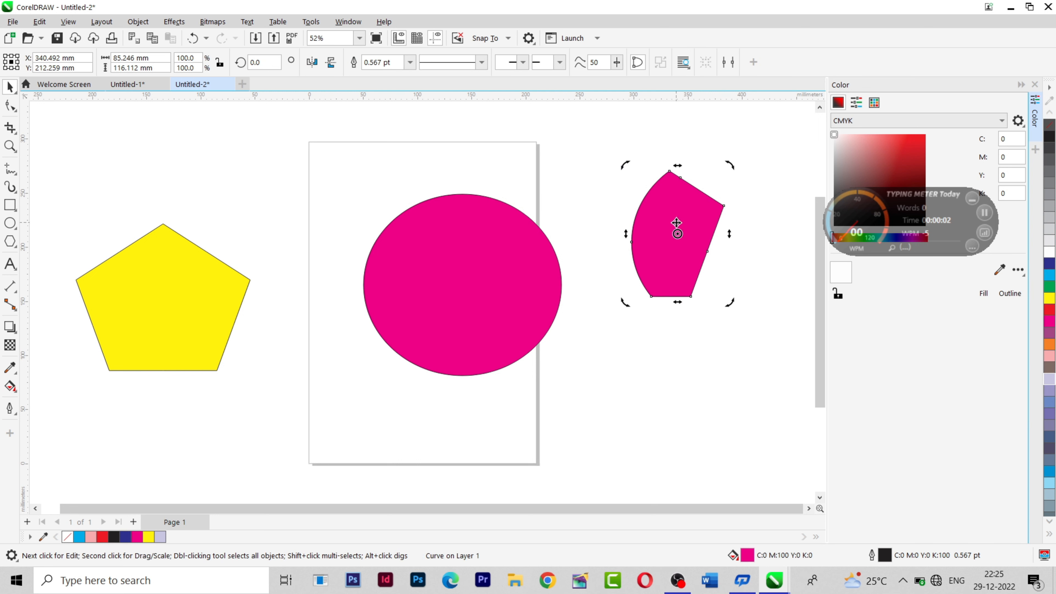
key("Delete")
Move the yellow pentagon over the left part of the magenta ellipse and select both shapes.
left_click_drag(154, 313, 405, 274)
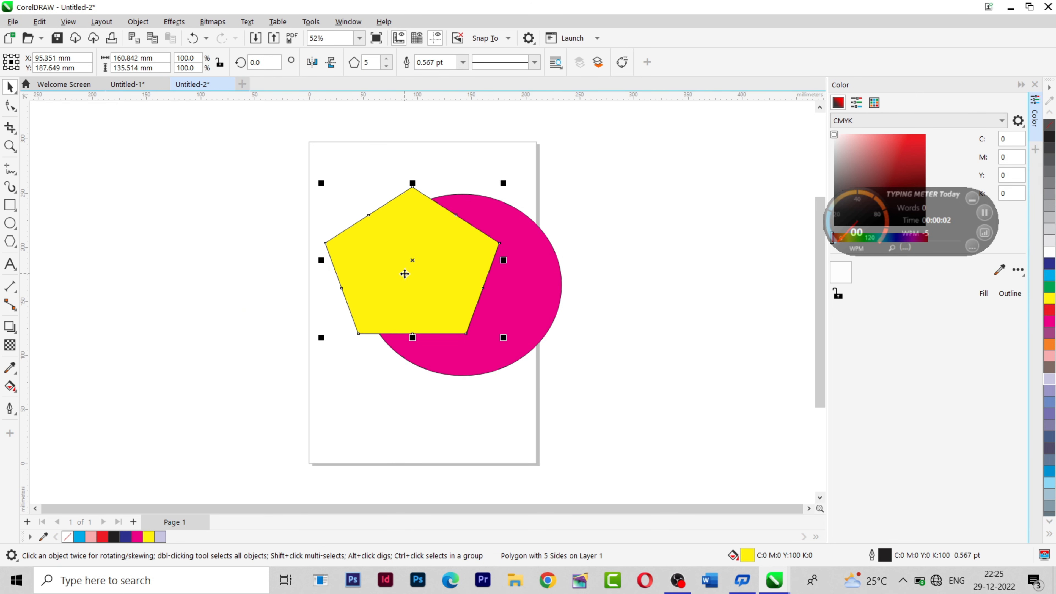
left_click(523, 339, "shift")
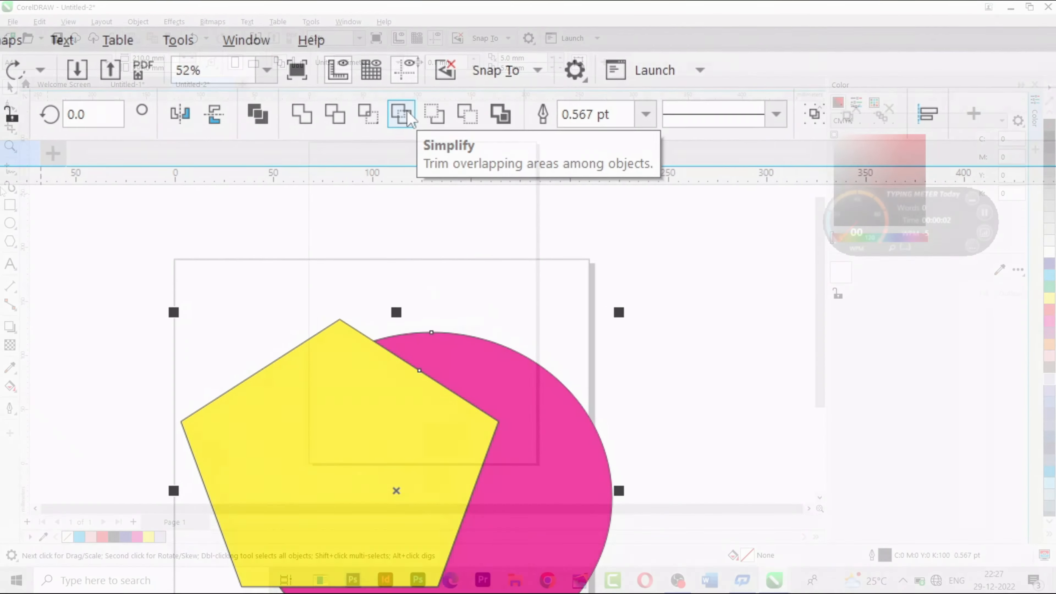
Draw an ellipse about 181 × 176 mm on the upper part of the empty page and fill it magenta.
left_click(16, 225)
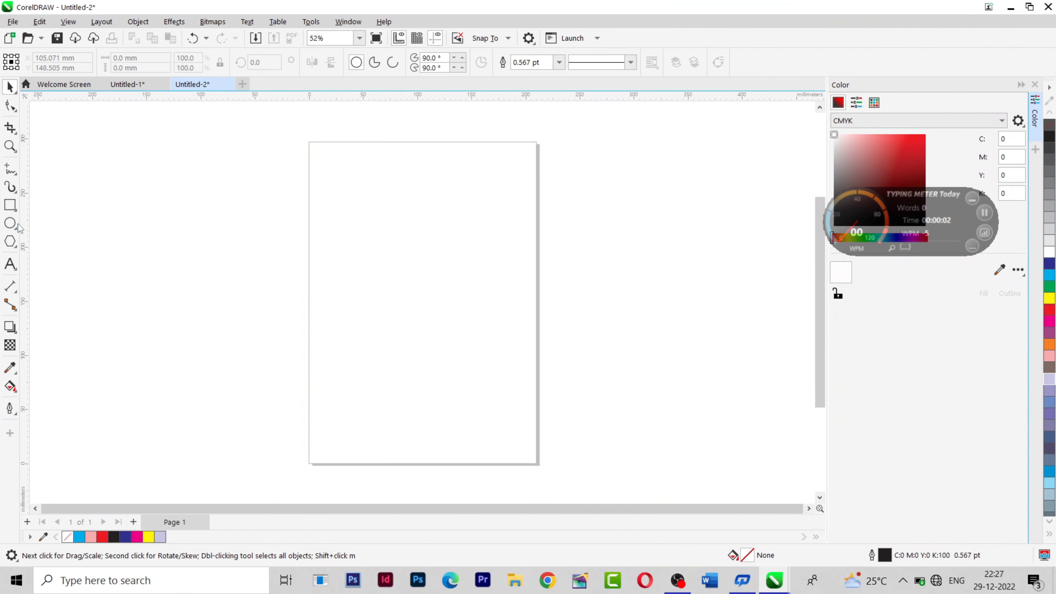
left_click_drag(329, 171, 525, 364)
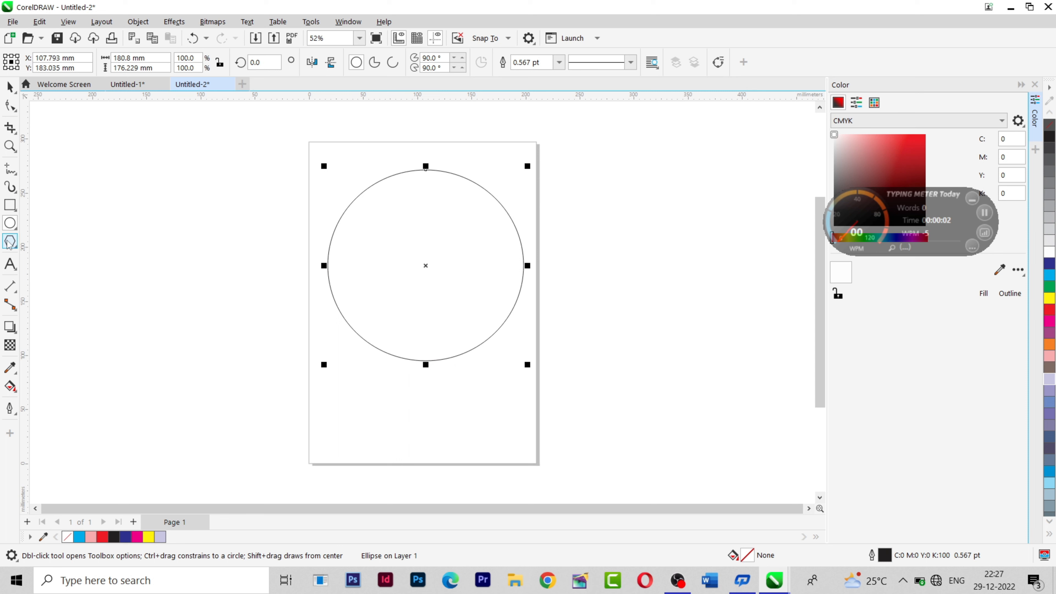
left_click(1050, 320)
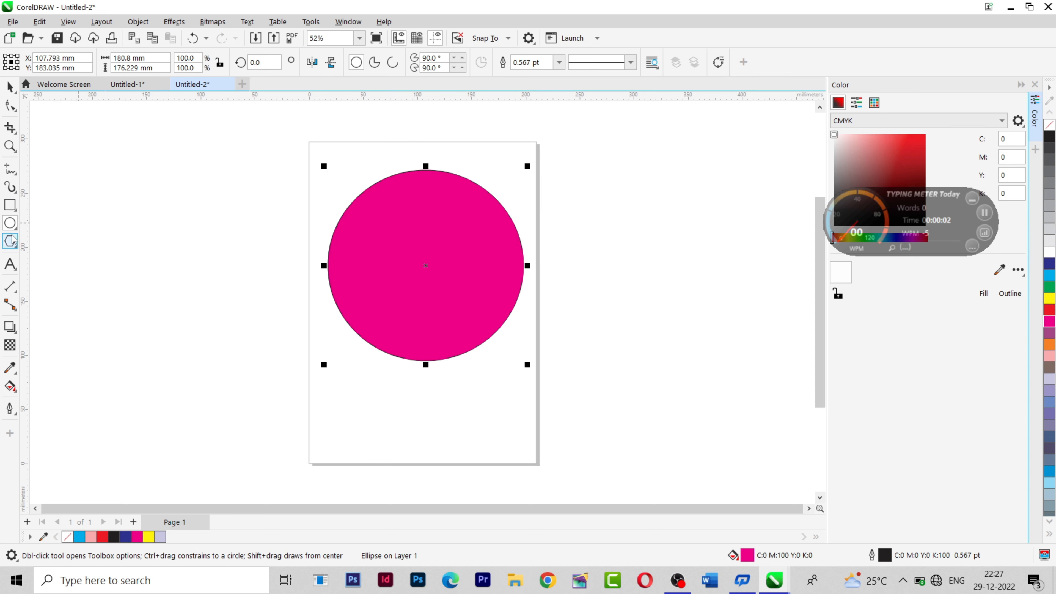
Draw a yellow-filled pentagon about 302 × 182 mm overlapping the lower left part of the magenta ellipse.
left_click(15, 246)
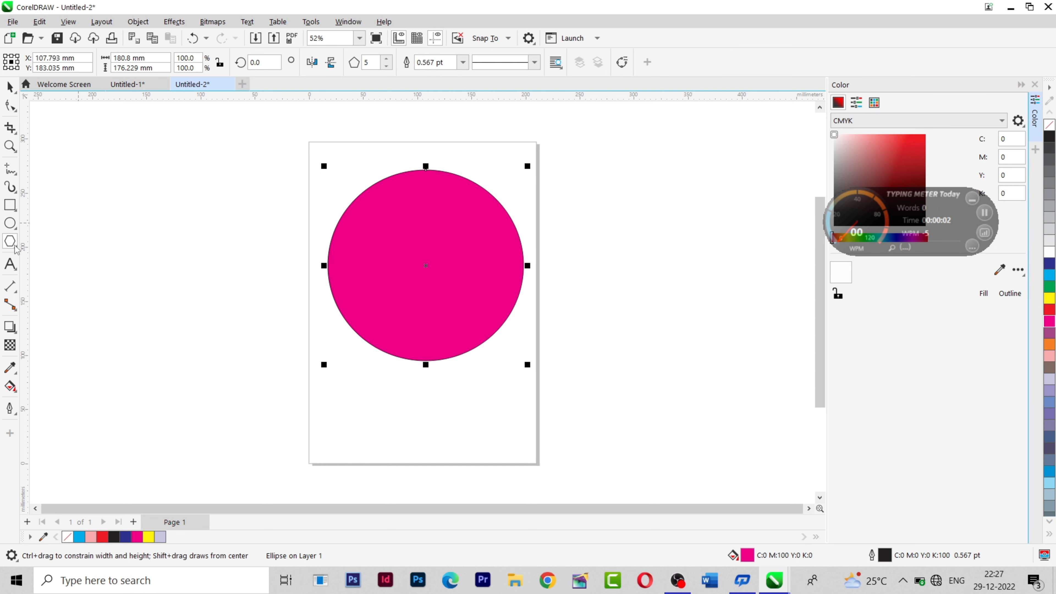
left_click_drag(235, 161, 351, 270)
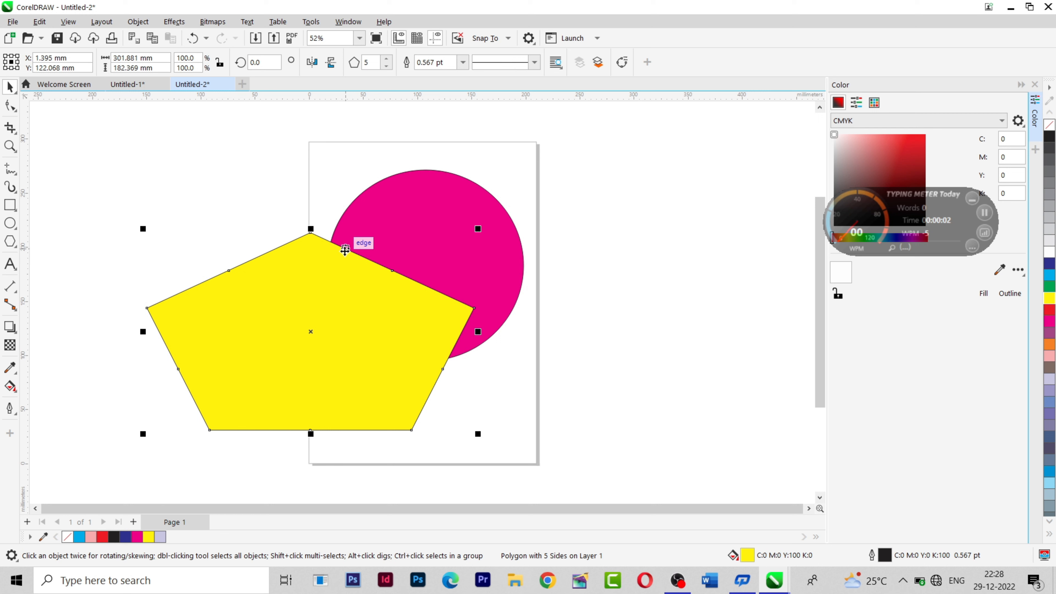
Simplify the overlapping yellow pentagon and magenta ellipse, and shift the pair up and left before pulling the trimmed ellipse away to the right.
left_click(429, 212, "shift")
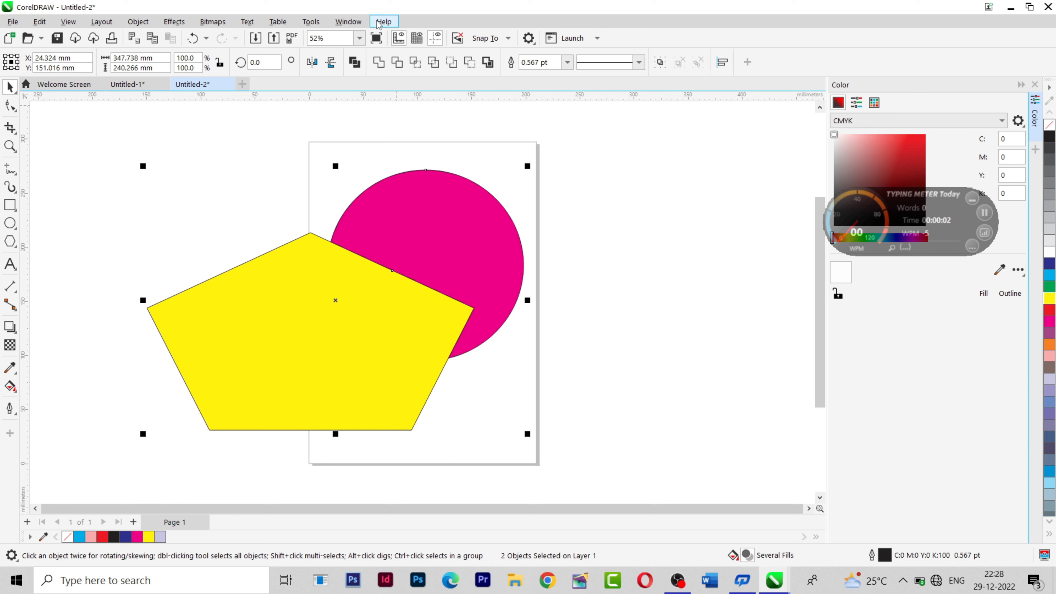
left_click(434, 62)
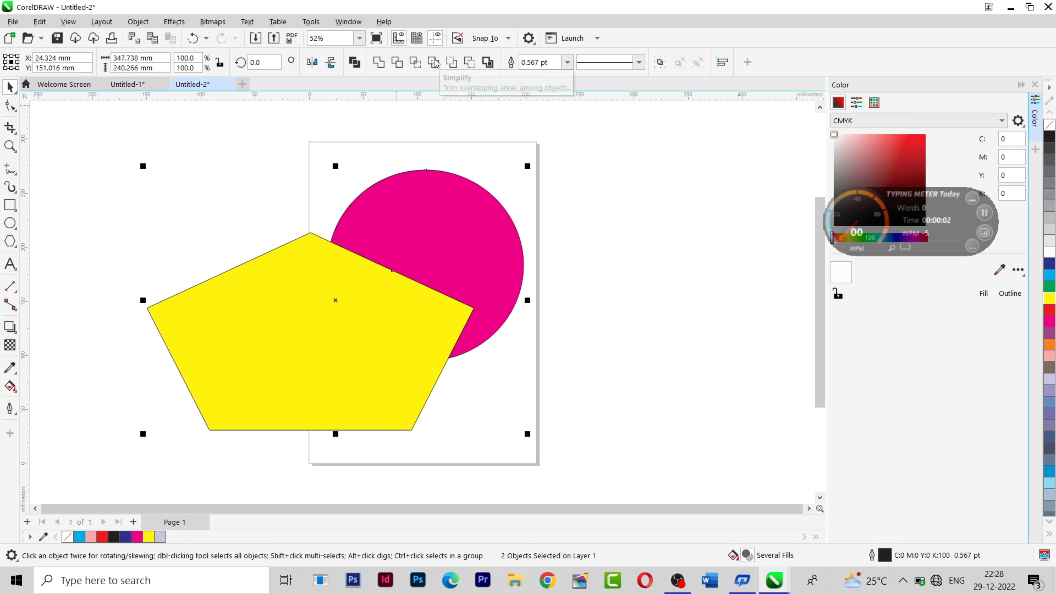
left_click_drag(372, 342, 272, 276)
left_click(565, 347)
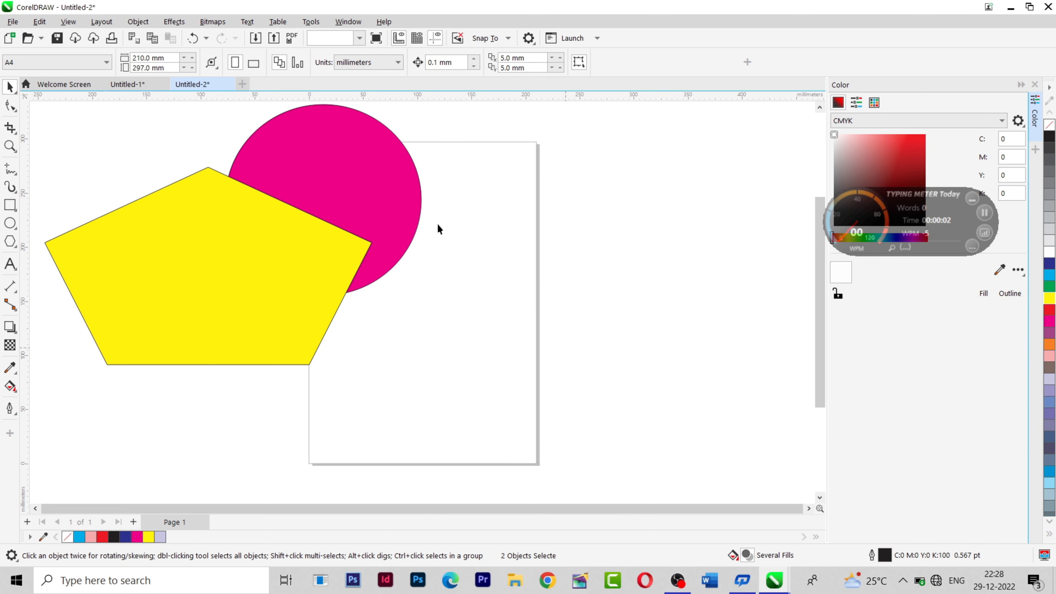
left_click_drag(391, 201, 542, 257)
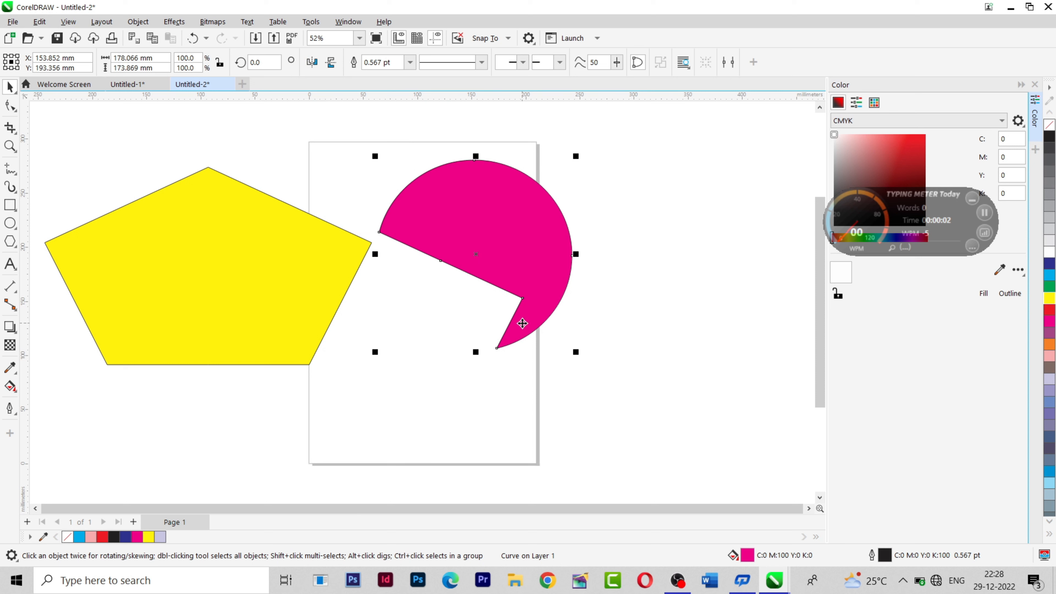
Undo the trimmed ellipse's last move and delete all objects.
key("ctrl+z")
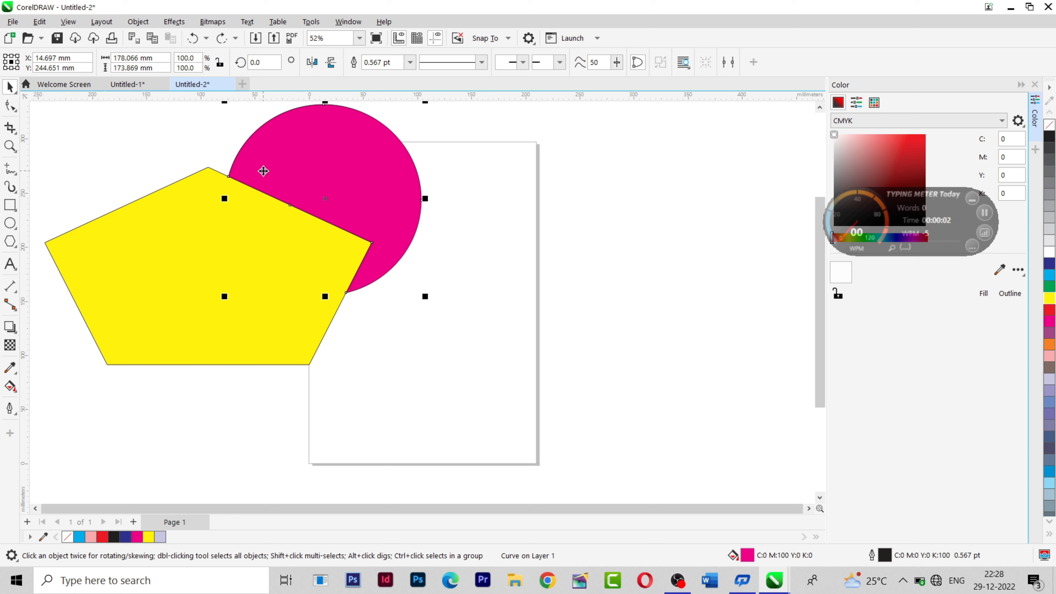
key("ctrl+a")
key("Delete")
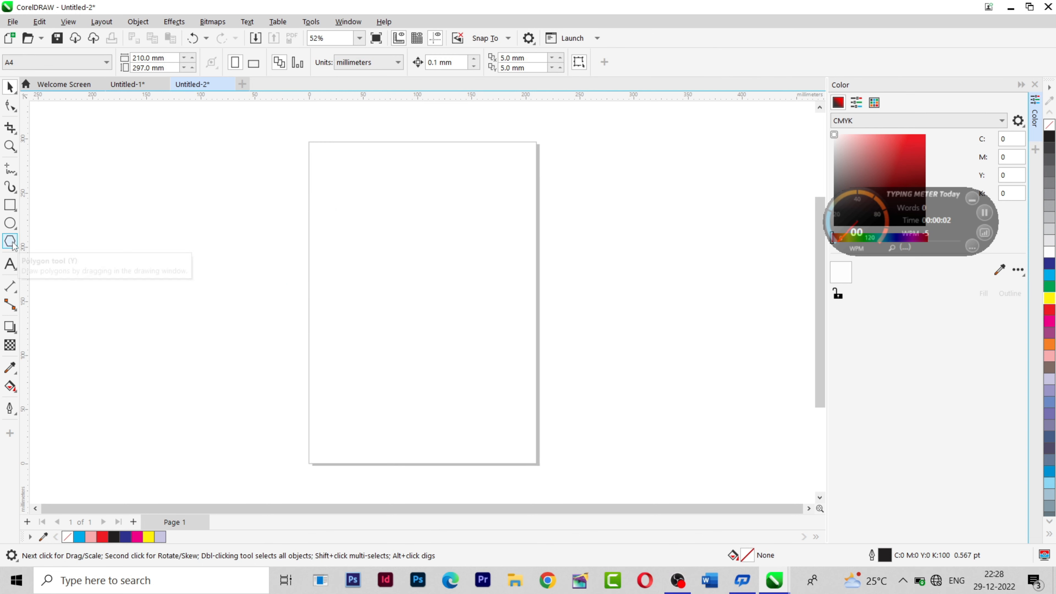
Draw a pentagon about 215 × 153 mm on the page and an ellipse about 177 × 180 mm overlapping its upper left corner.
left_click(12, 242)
left_click_drag(304, 236, 542, 405)
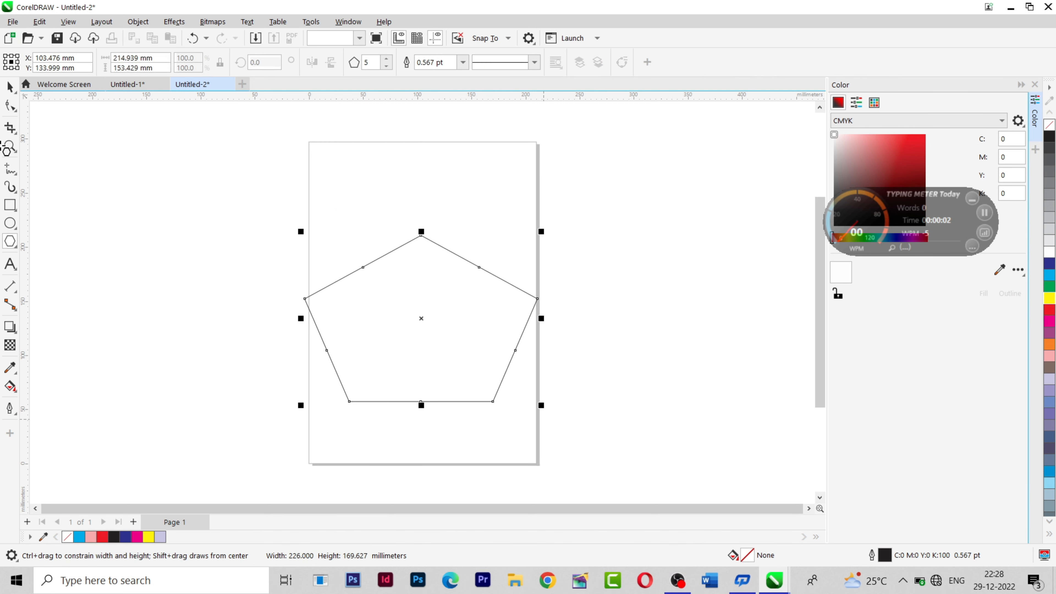
left_click(9, 225)
left_click_drag(187, 139, 379, 334)
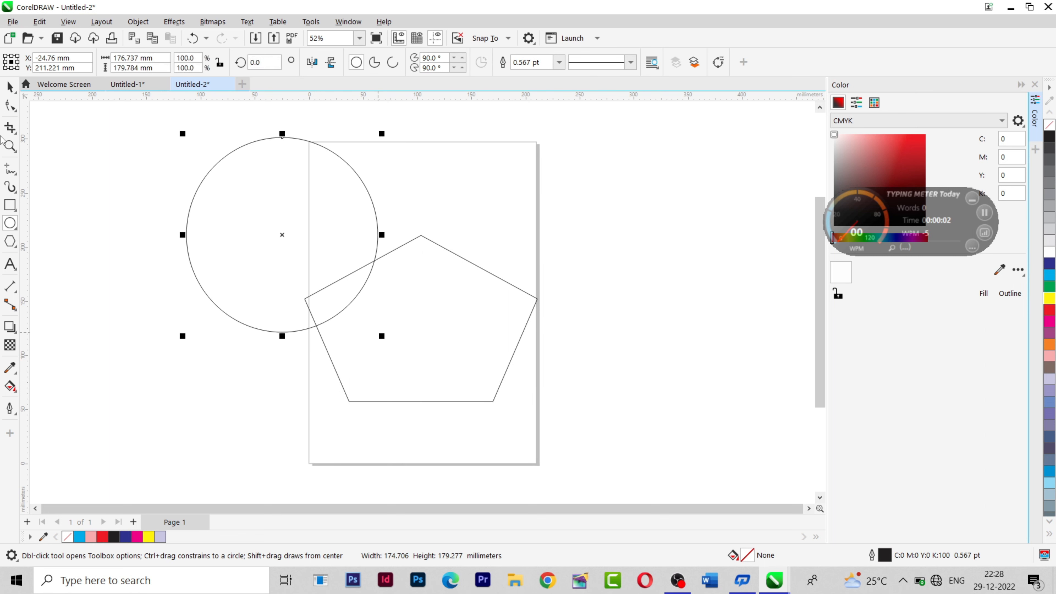
Fill the ellipse with cyan and the pentagon with red.
left_click(7, 87)
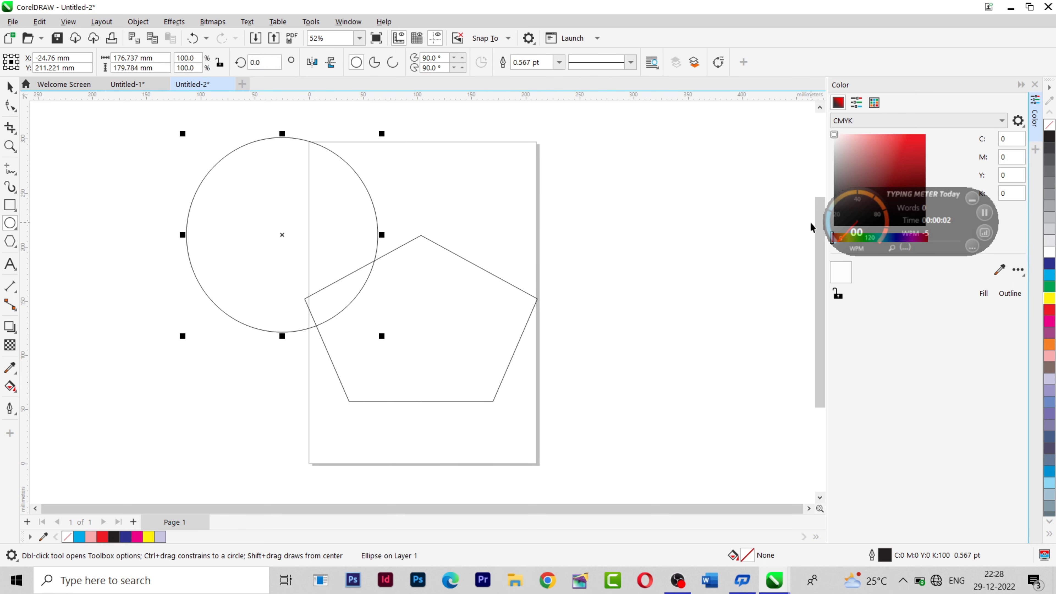
left_click(1050, 276)
left_click(490, 347)
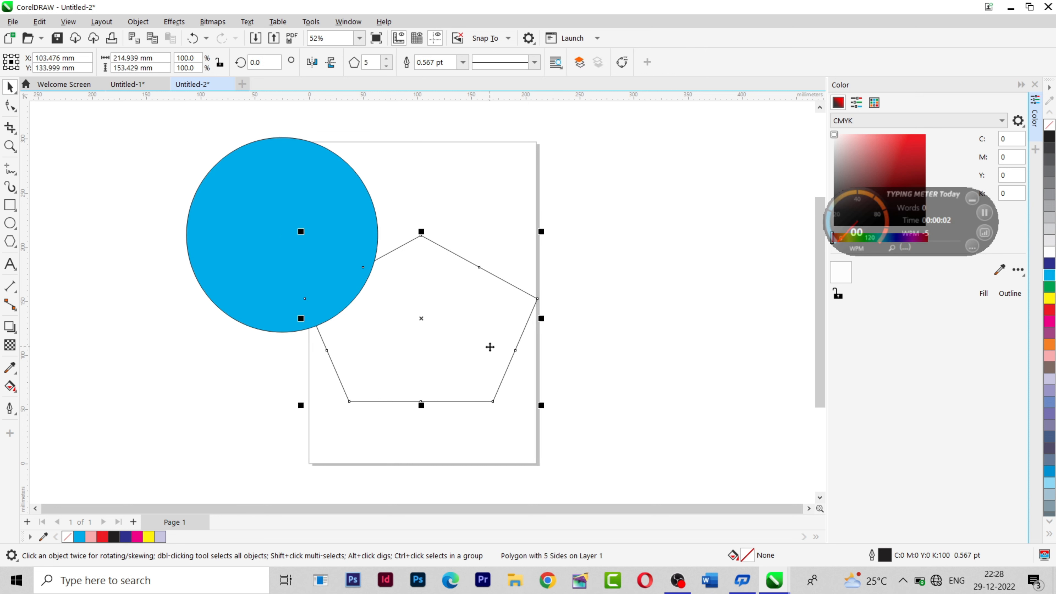
left_click(1051, 311)
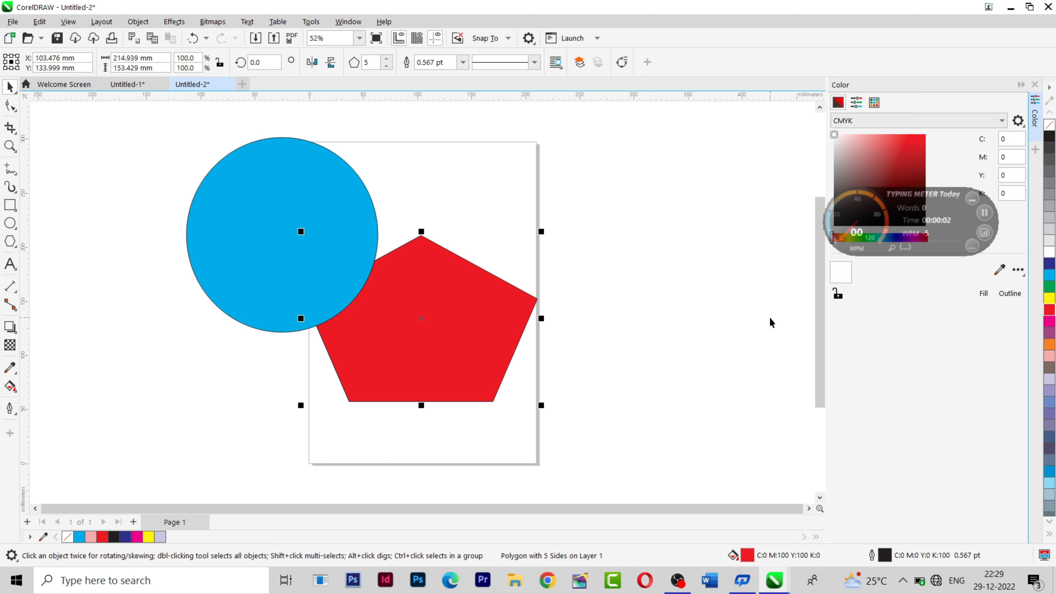
Bring the red pentagon to the front and move it up and left to cover more of the cyan ellipse.
key("shift+Page_Up")
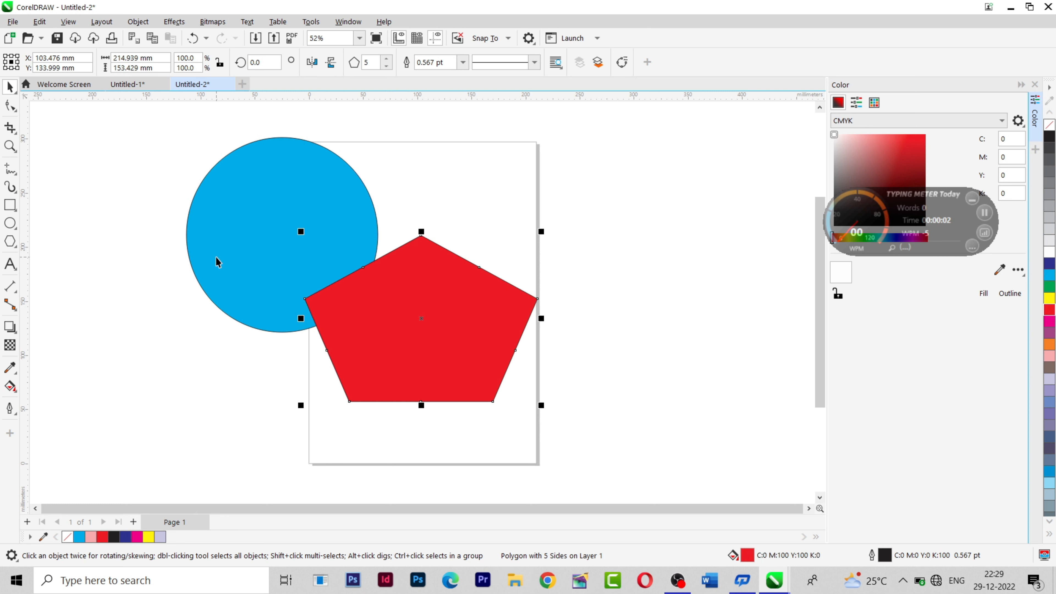
left_click(226, 268)
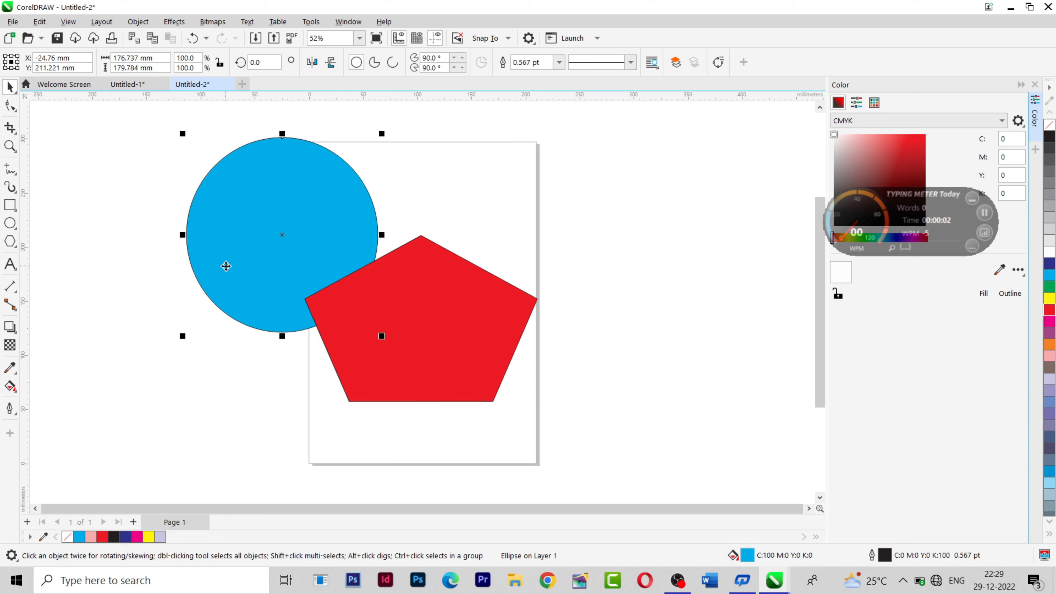
left_click_drag(424, 361, 361, 296)
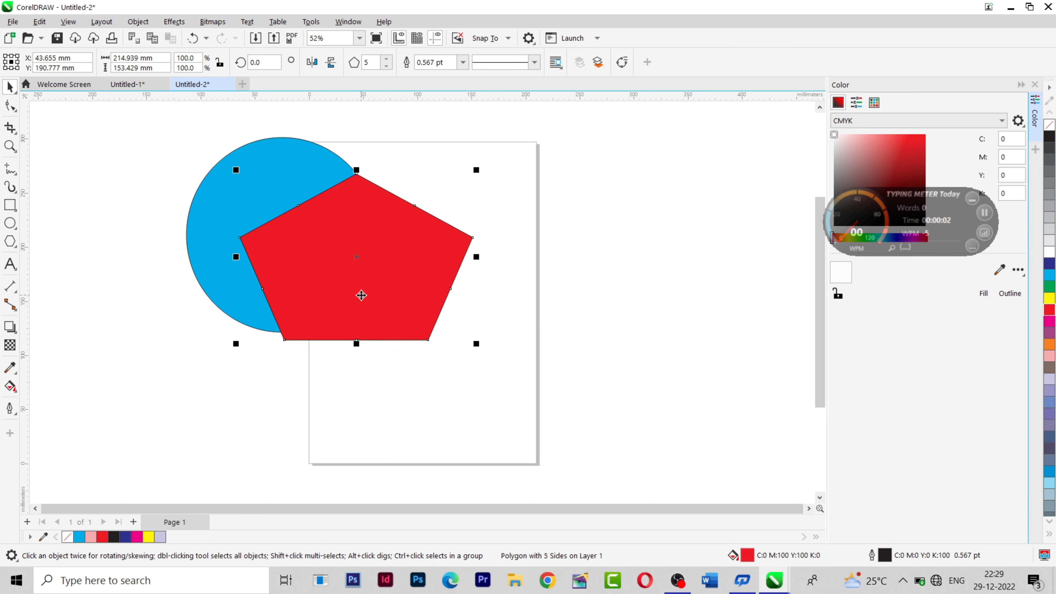
Move the cyan ellipse and the red pentagon together down and to the right, onto the page.
left_click_drag(151, 110, 509, 375)
left_click_drag(313, 232, 427, 300)
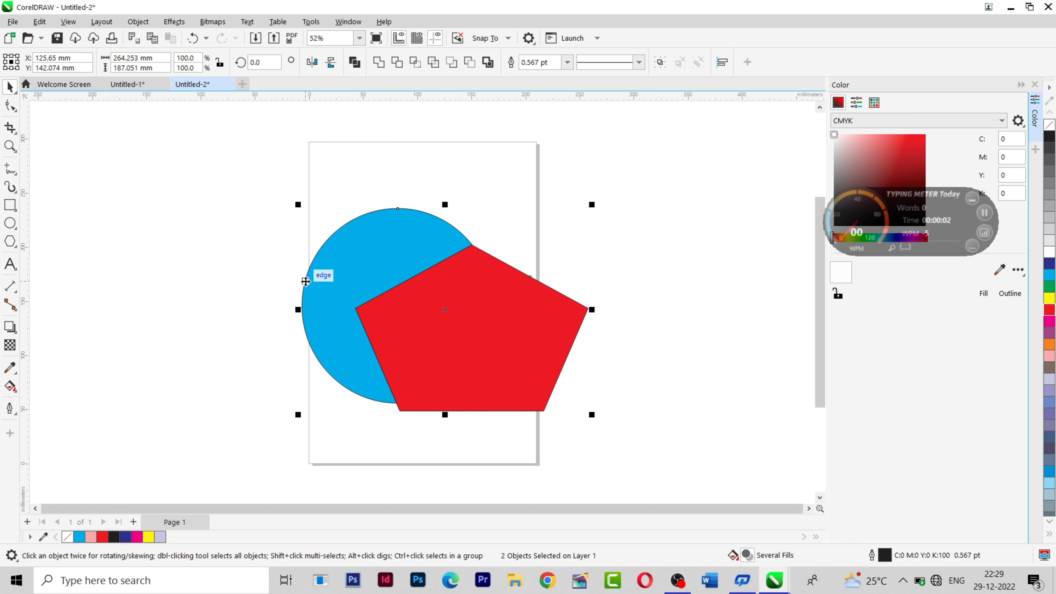
left_click(676, 316)
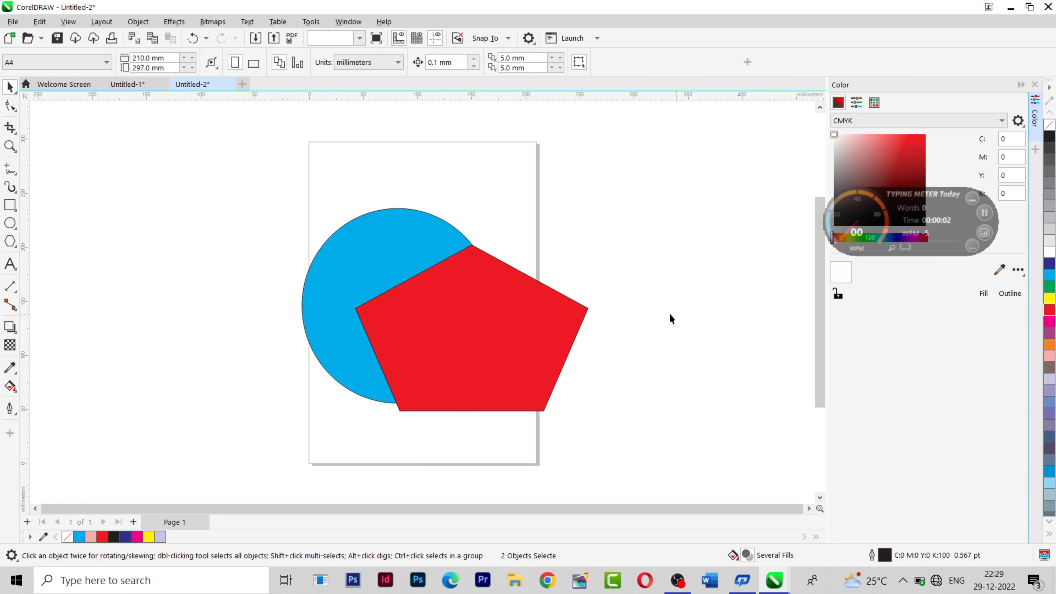
Simplify the red pentagon and the cyan ellipse to trim their overlapping area.
left_click(475, 340)
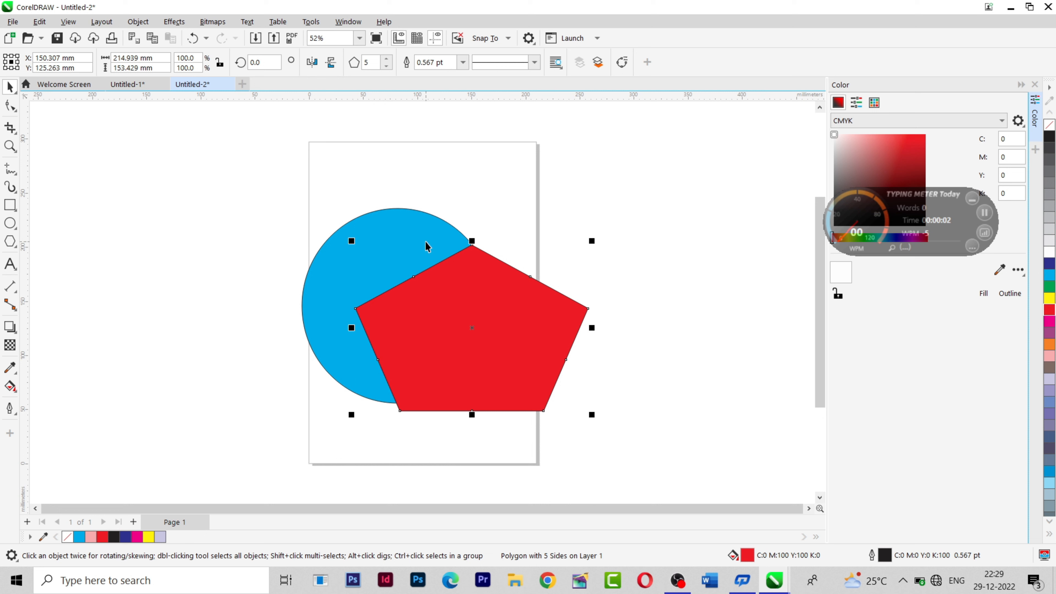
left_click(390, 236, "shift")
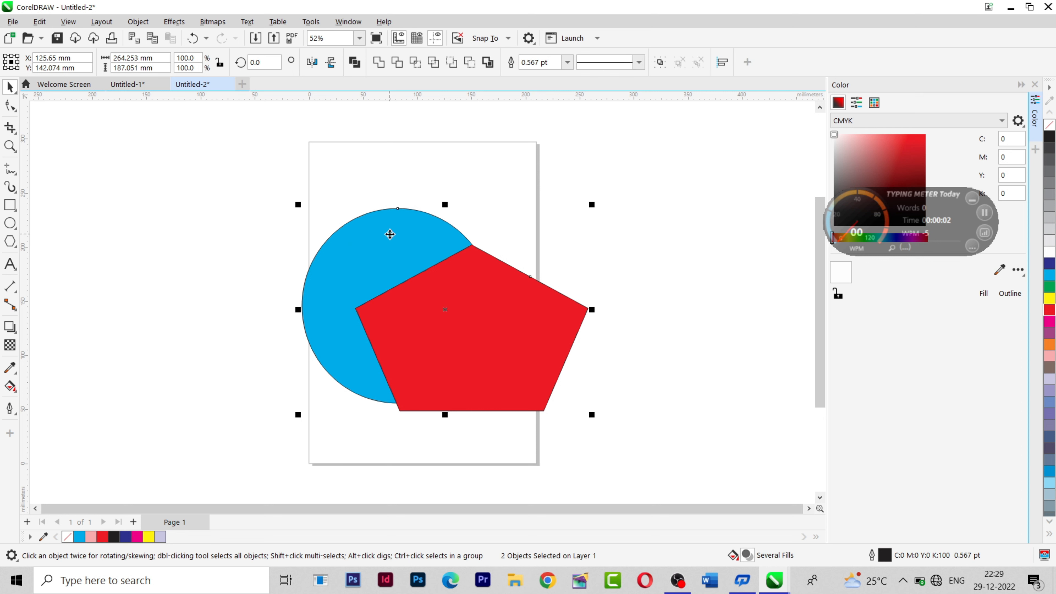
left_click(434, 65)
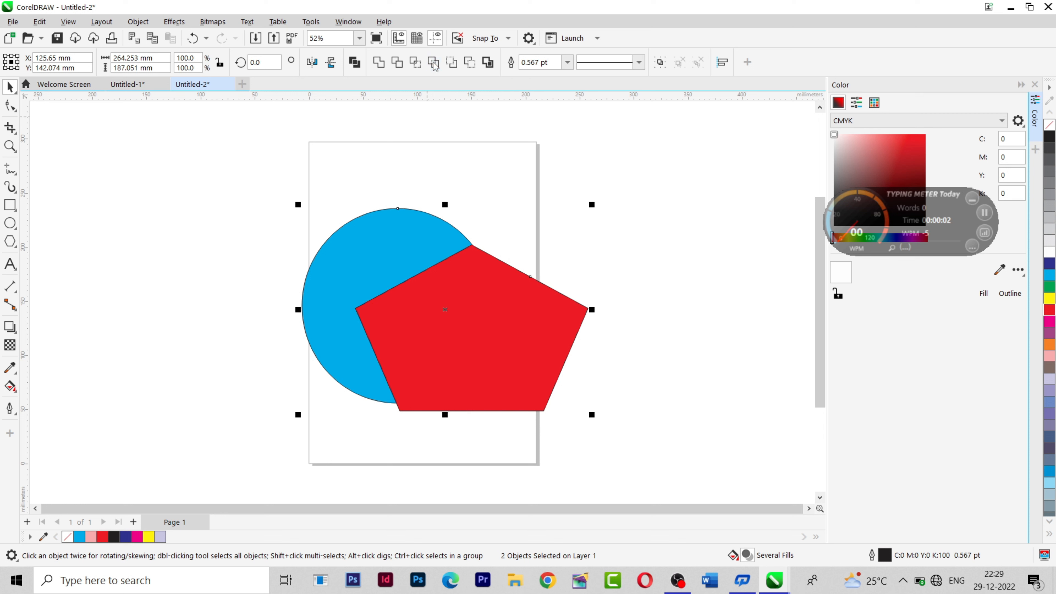
Move the red pentagon off the cyan shape to the right of the page, and delete both shapes.
left_click(162, 186)
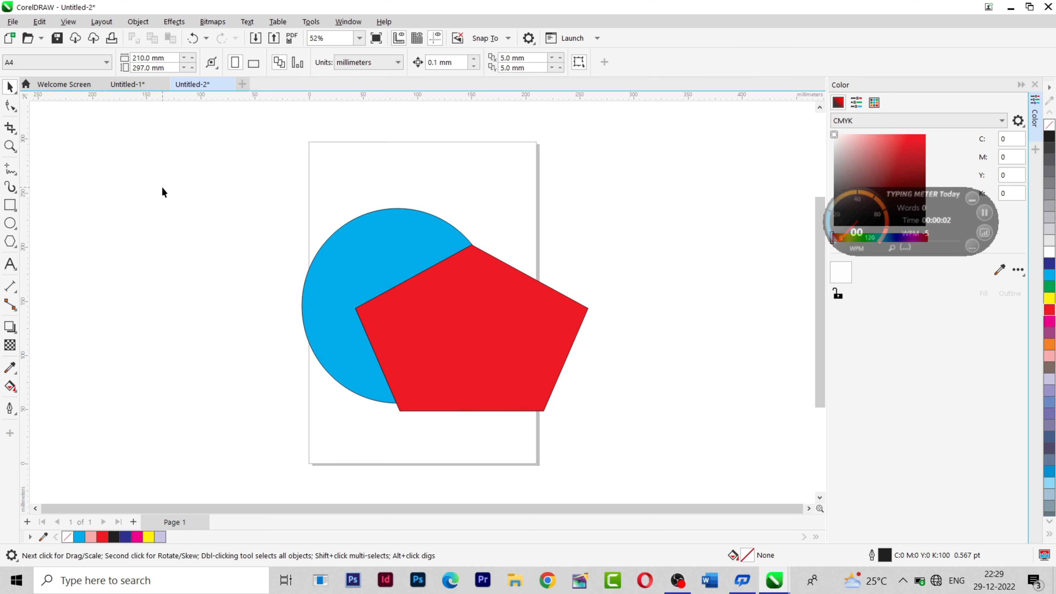
left_click_drag(449, 308, 663, 261)
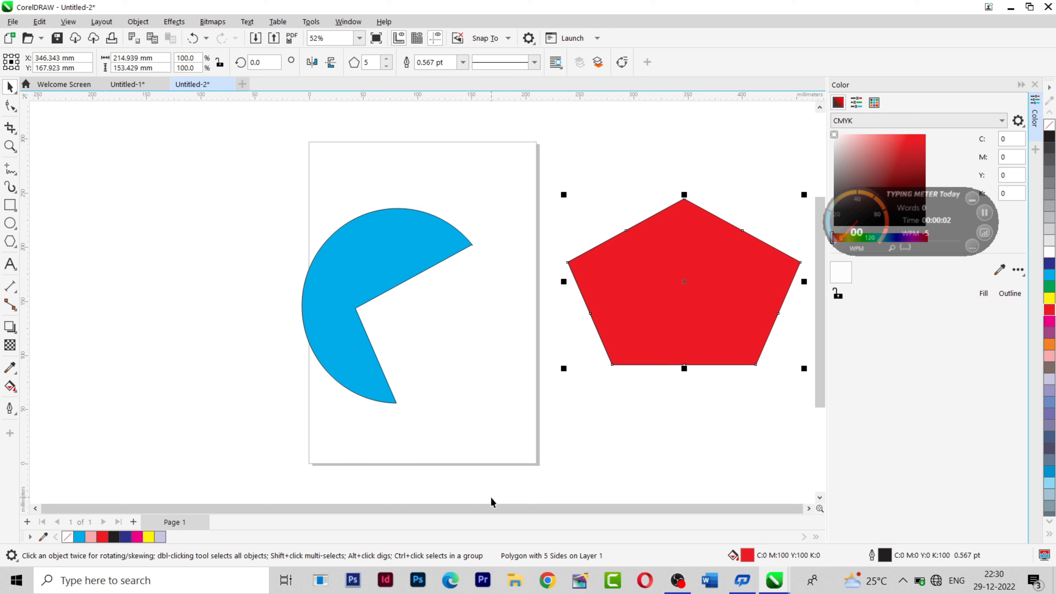
key("ctrl+a")
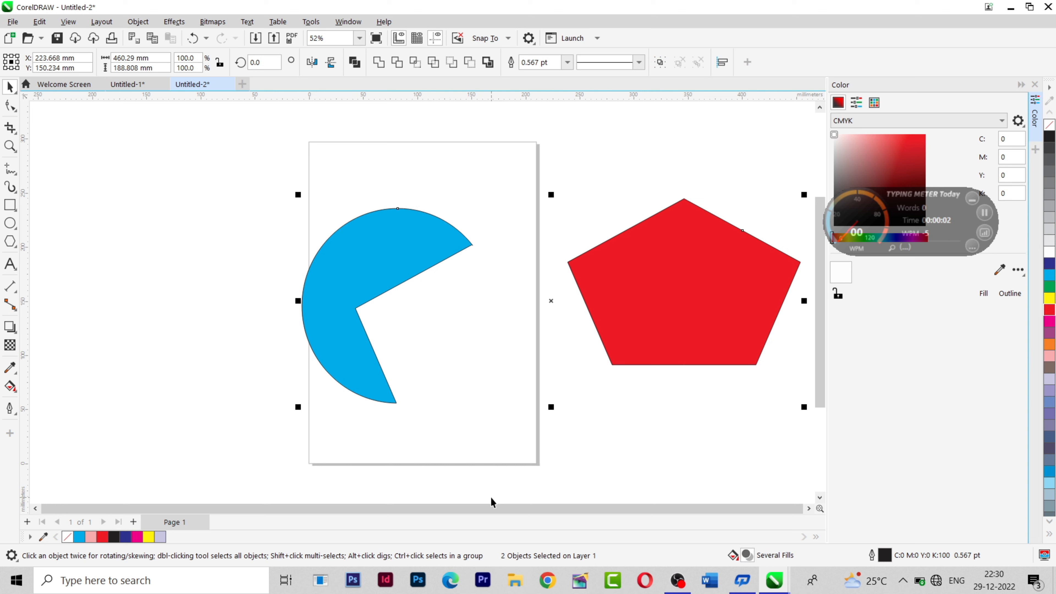
key("Delete")
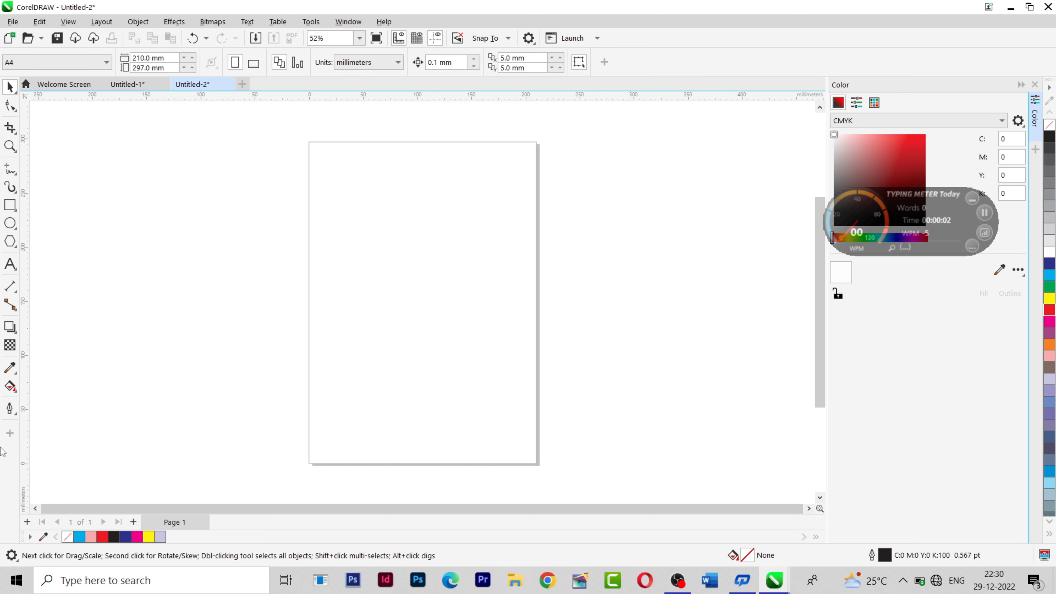
Draw a five-sided polygon about 142 × 116 mm in the upper half of the page and fill it with orange.
left_click(16, 244)
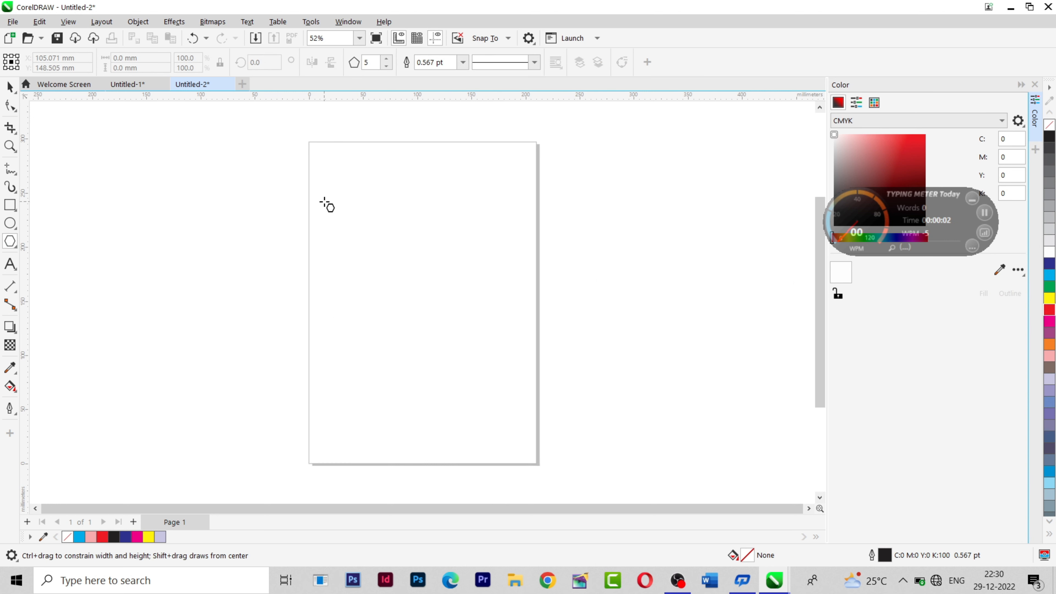
mouse_move(327, 200)
left_mouse_down()
mouse_move(405, 229)
mouse_move(486, 331)
left_mouse_up()
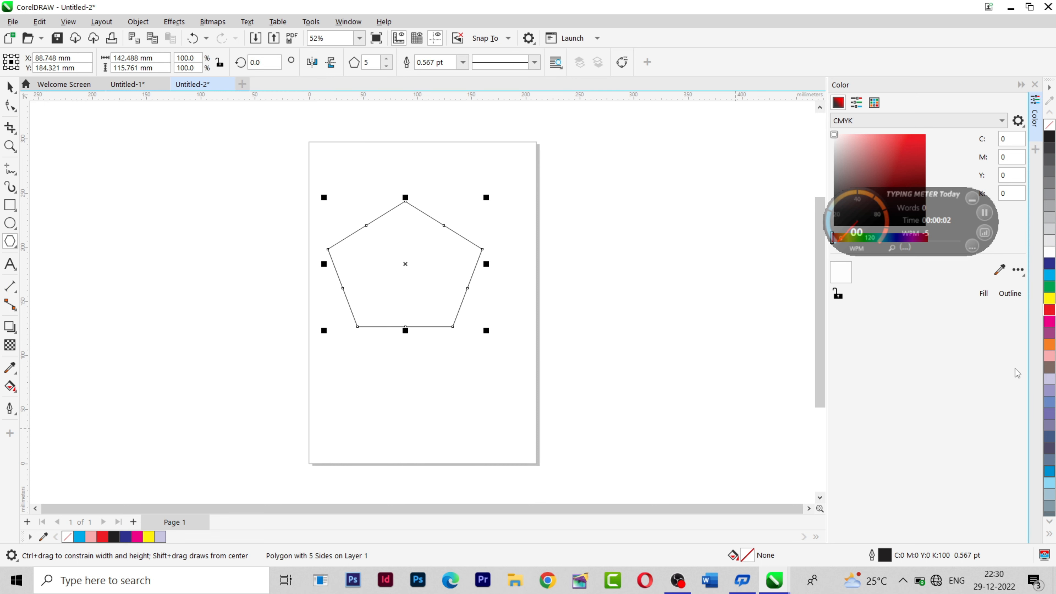
left_click(1050, 349)
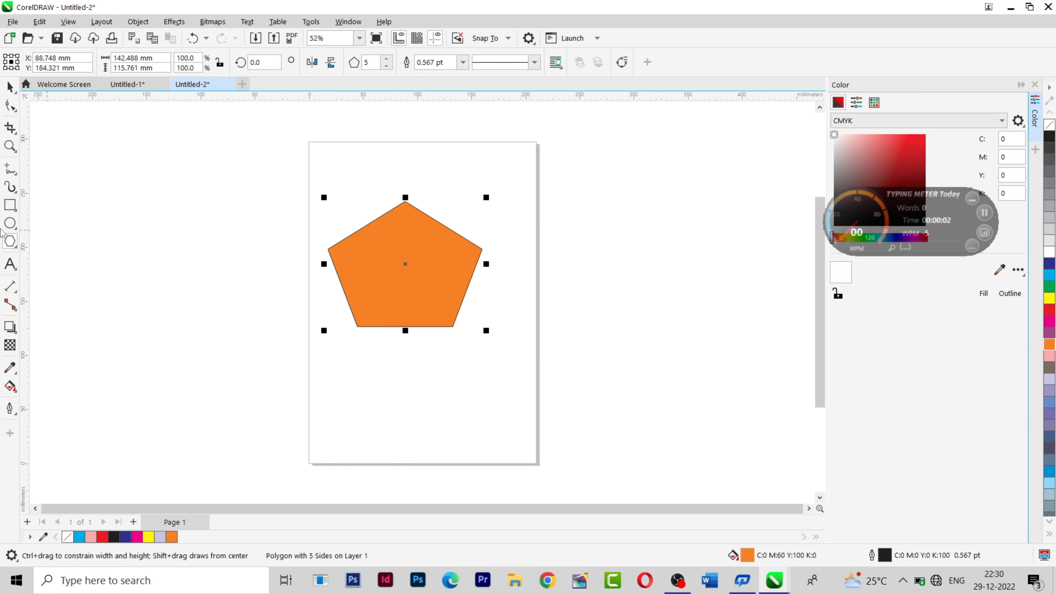
Draw a light blue ellipse about 135 × 125 mm and place it over the upper-right part of the orange pentagon.
left_click(9, 223)
left_click_drag(111, 111, 262, 253)
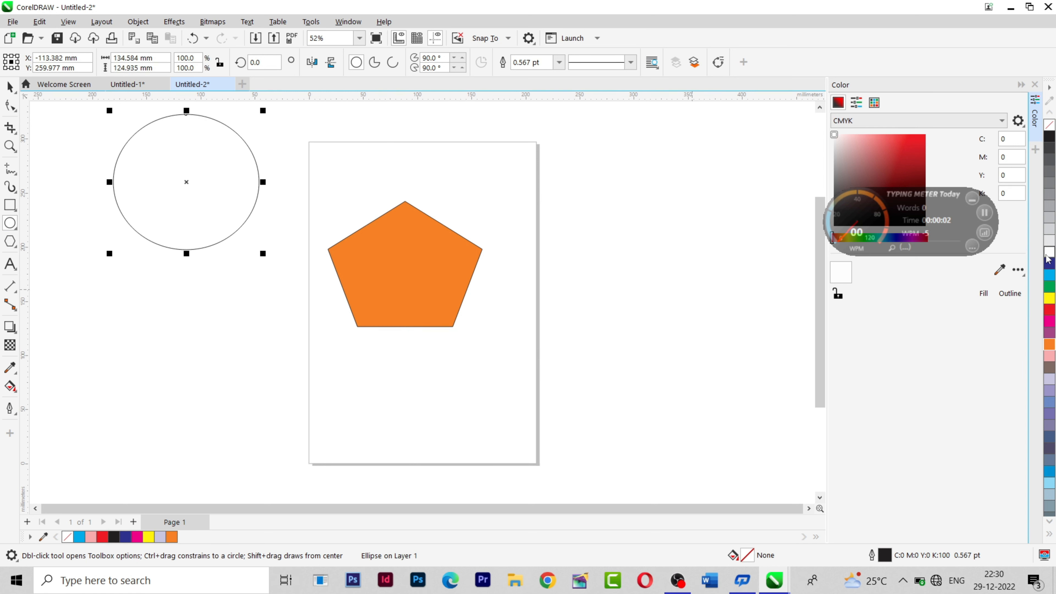
left_click(1049, 484)
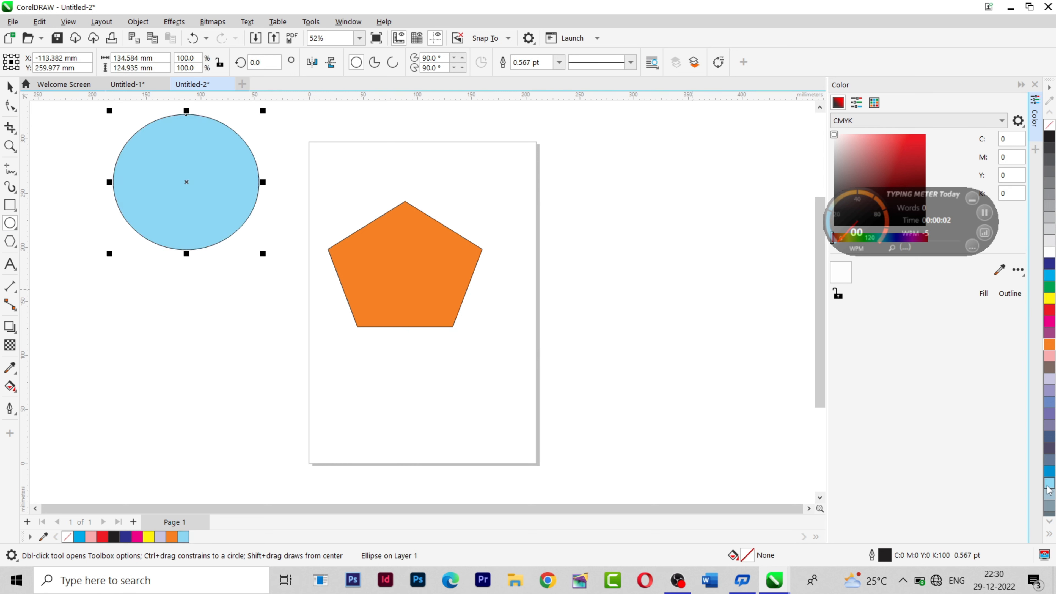
left_click(9, 87)
left_click_drag(193, 170, 449, 222)
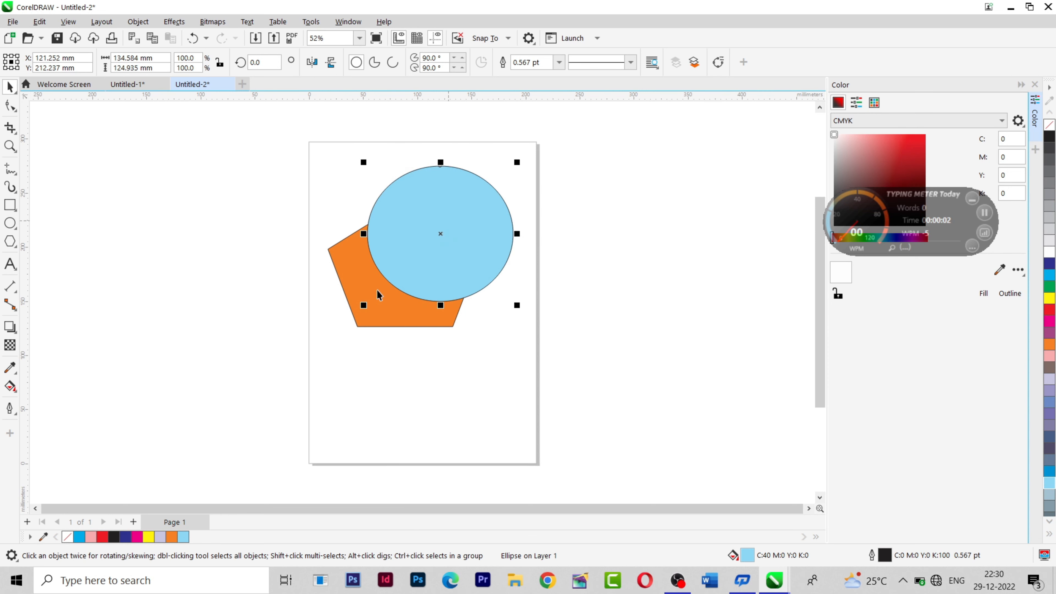
Subtract the orange pentagon from the light blue ellipse with Front minus back, and move the remaining piece right of the page.
left_click(381, 304, "shift")
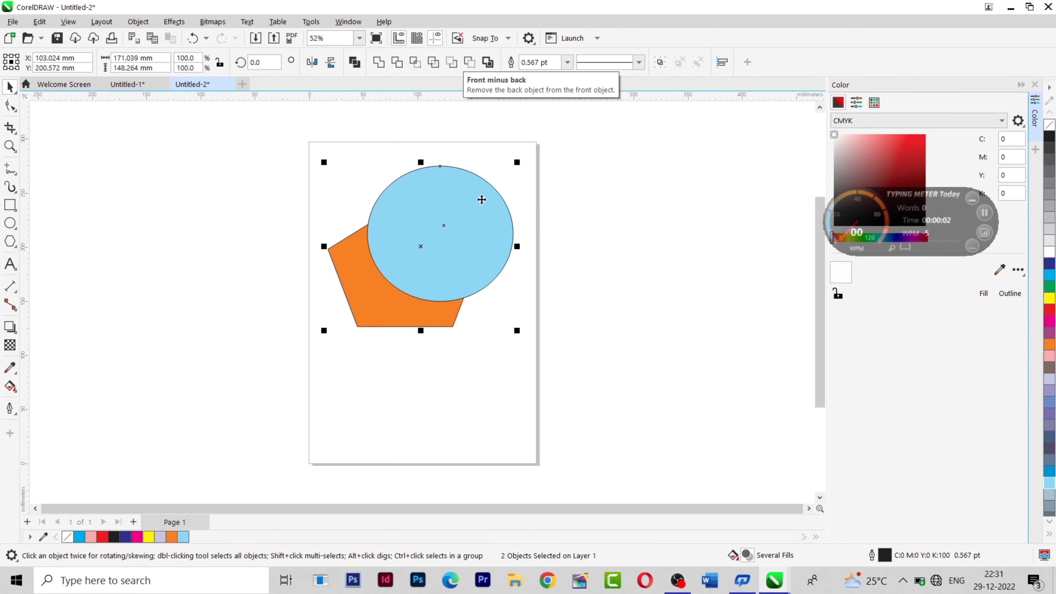
left_click(620, 299)
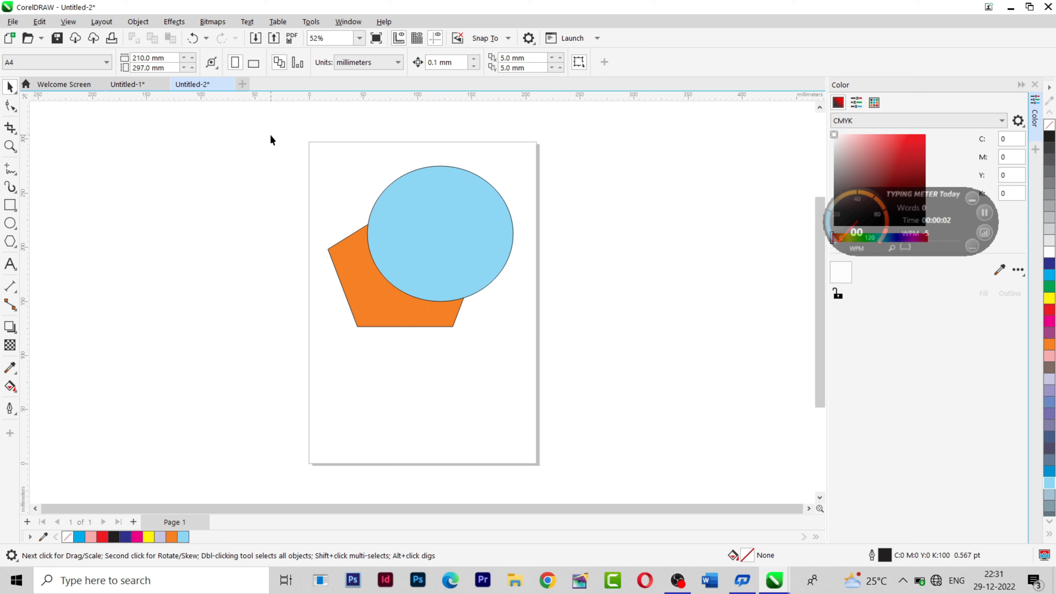
left_click_drag(575, 325, 573, 393)
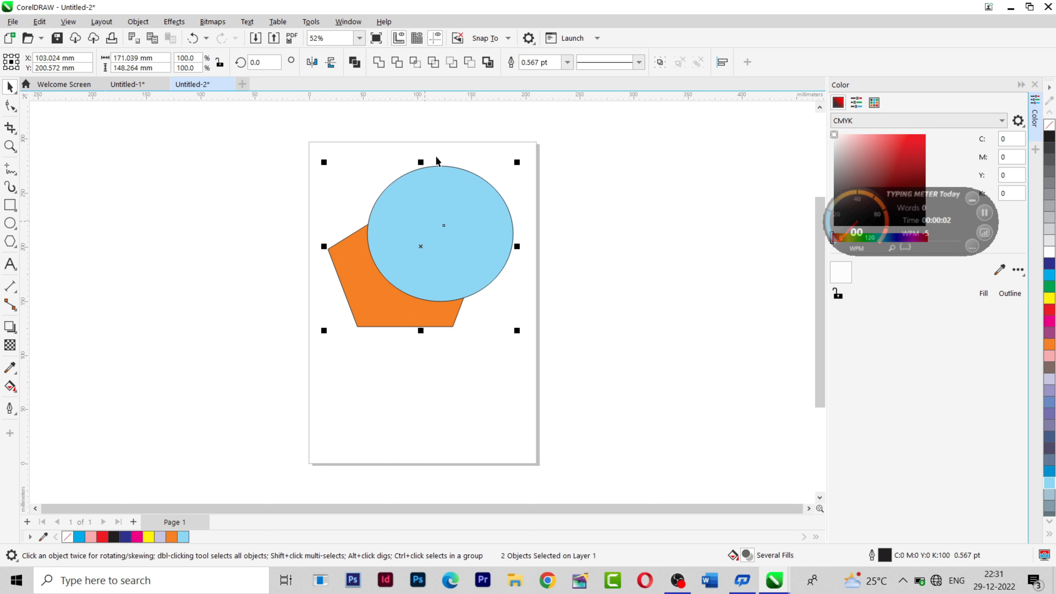
left_click(451, 62)
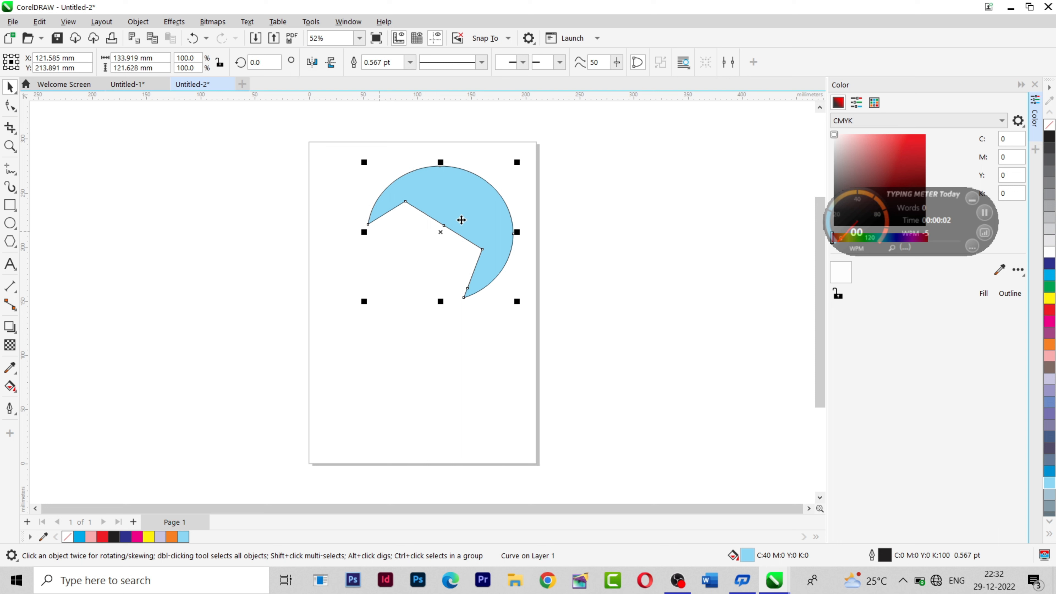
left_click_drag(465, 220, 683, 232)
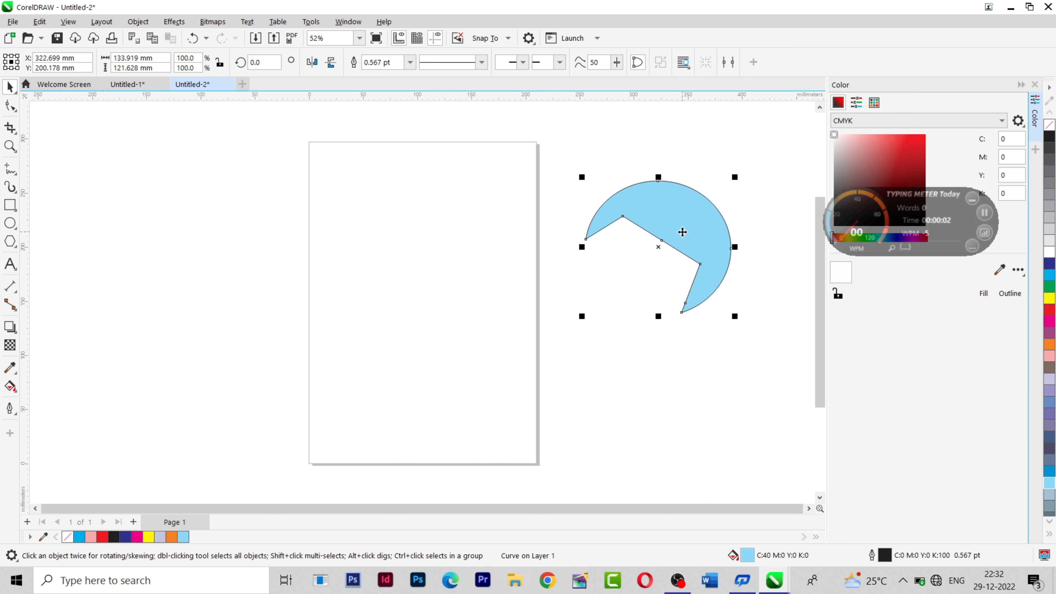
Draw a rectangle about 160 × 127 mm left of the page and a pentagon about 175 × 152 mm overlapping its lower edge.
left_click(10, 205)
left_click_drag(128, 129, 301, 266)
left_click(13, 229)
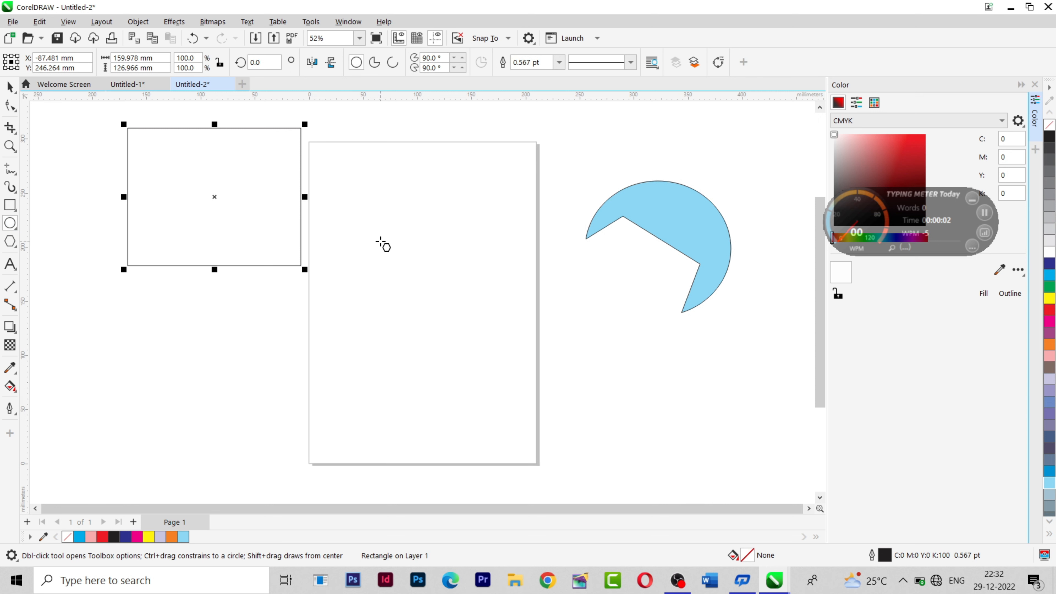
left_click_drag(376, 241, 182, 424)
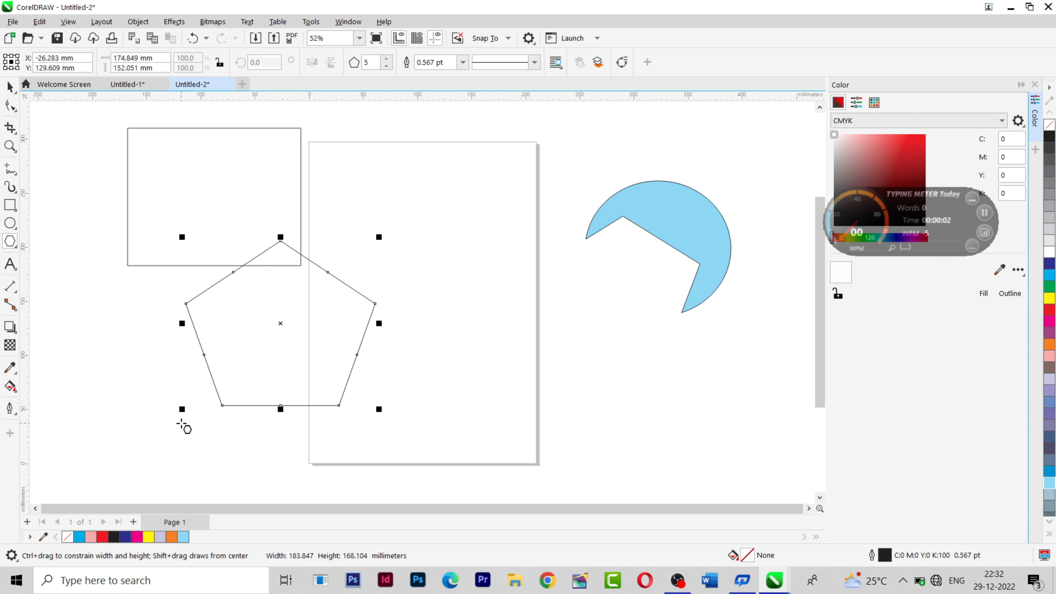
left_click(13, 96)
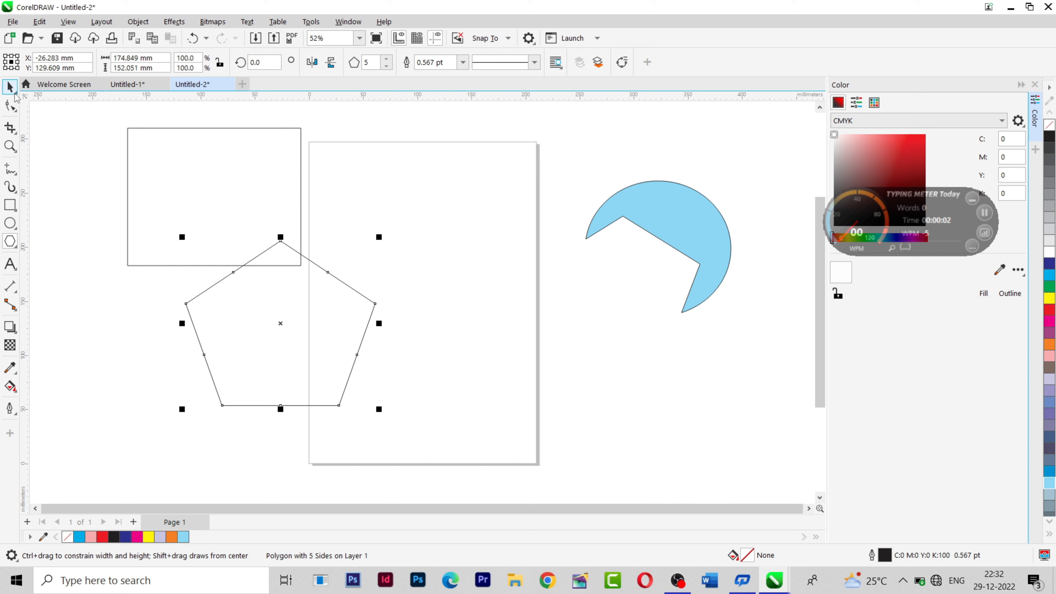
Fill the rectangle with magenta and the pentagon with yellow.
left_click(174, 156)
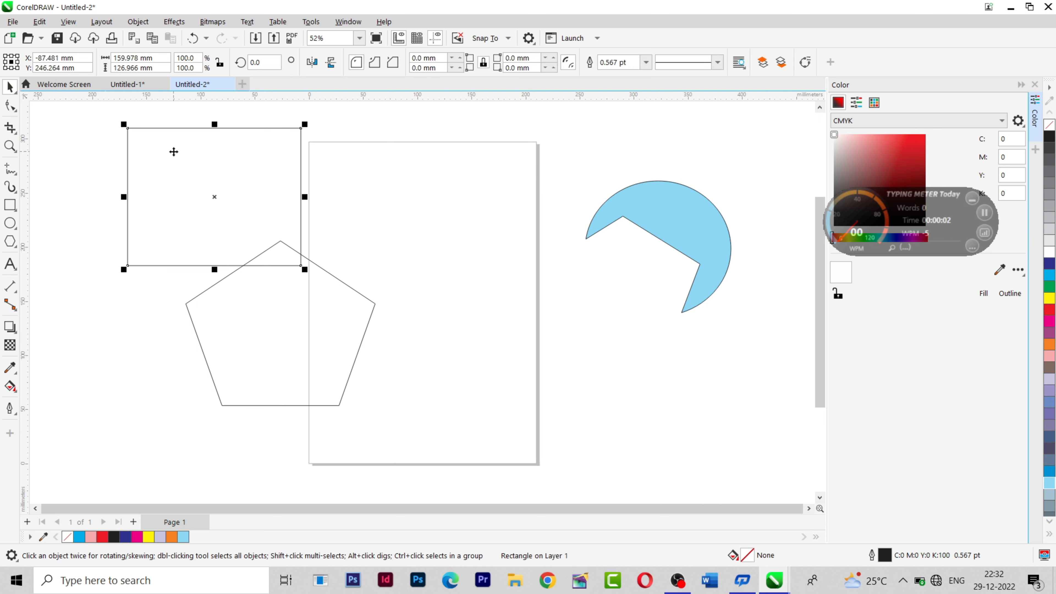
left_click(1050, 323)
left_click(356, 359)
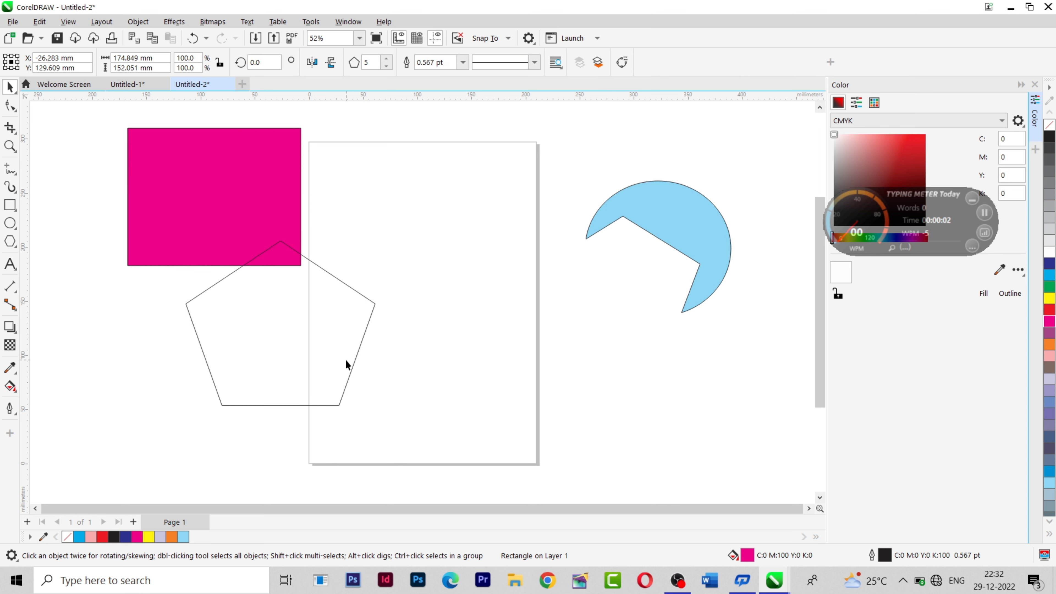
left_click(1050, 323)
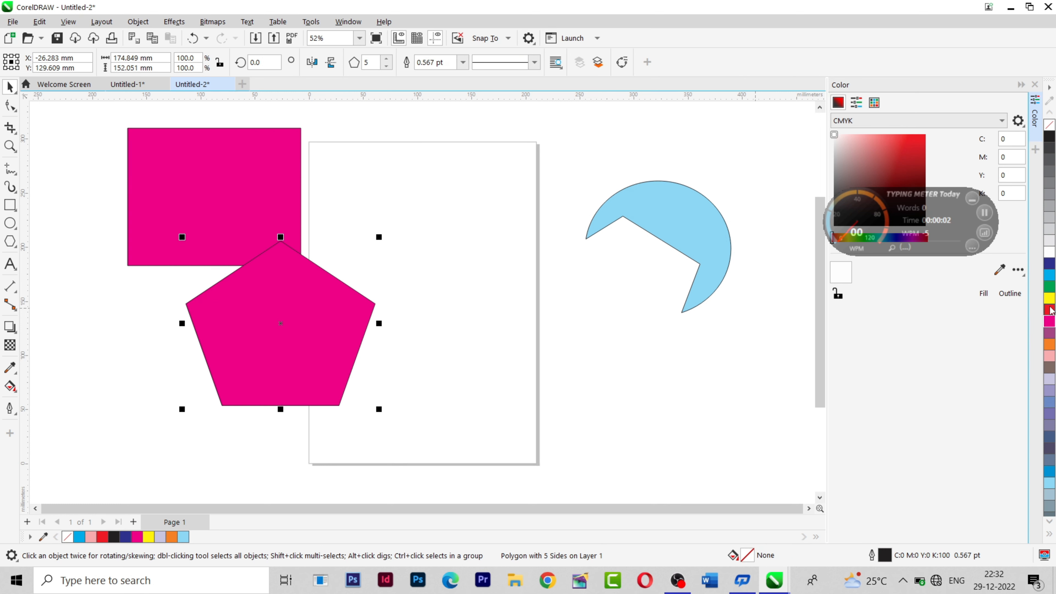
left_click(1050, 299)
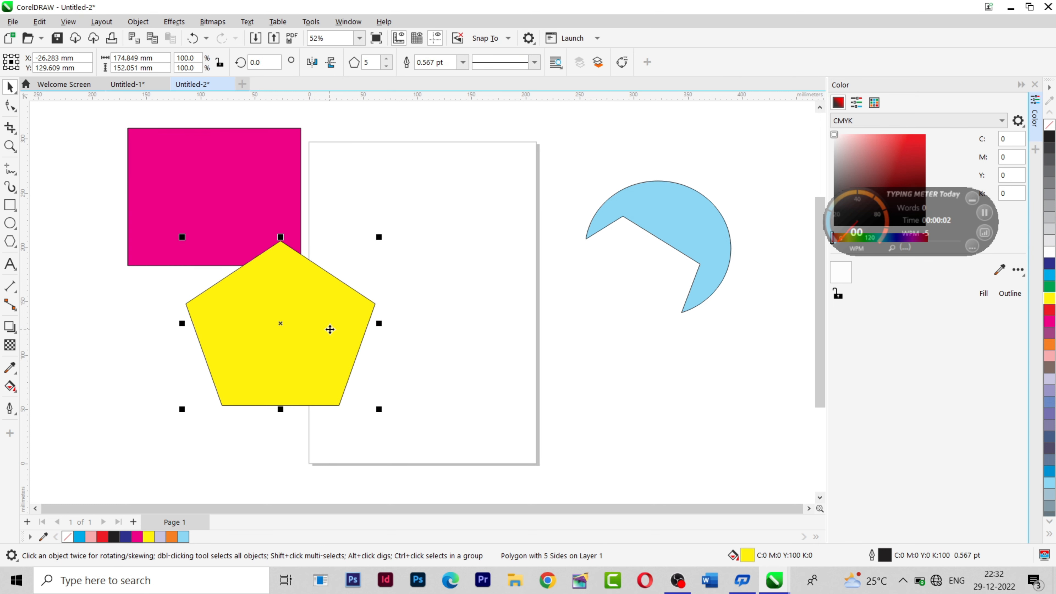
Move the yellow pentagon over most of the magenta rectangle, and move both shapes together onto the page.
left_click_drag(318, 319, 254, 227)
left_click_drag(71, 106, 373, 365)
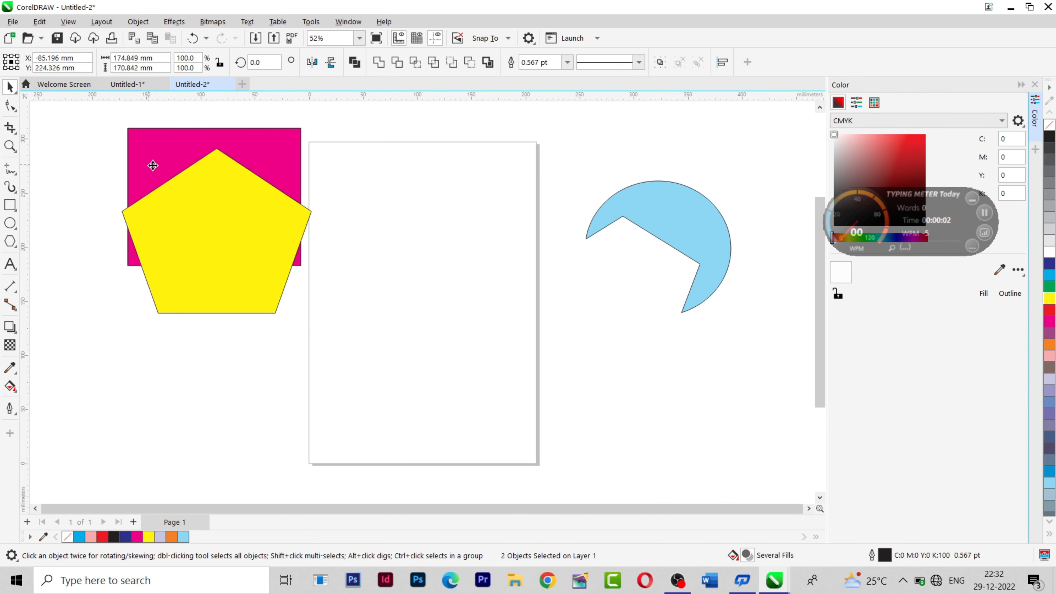
left_click_drag(149, 166, 402, 210)
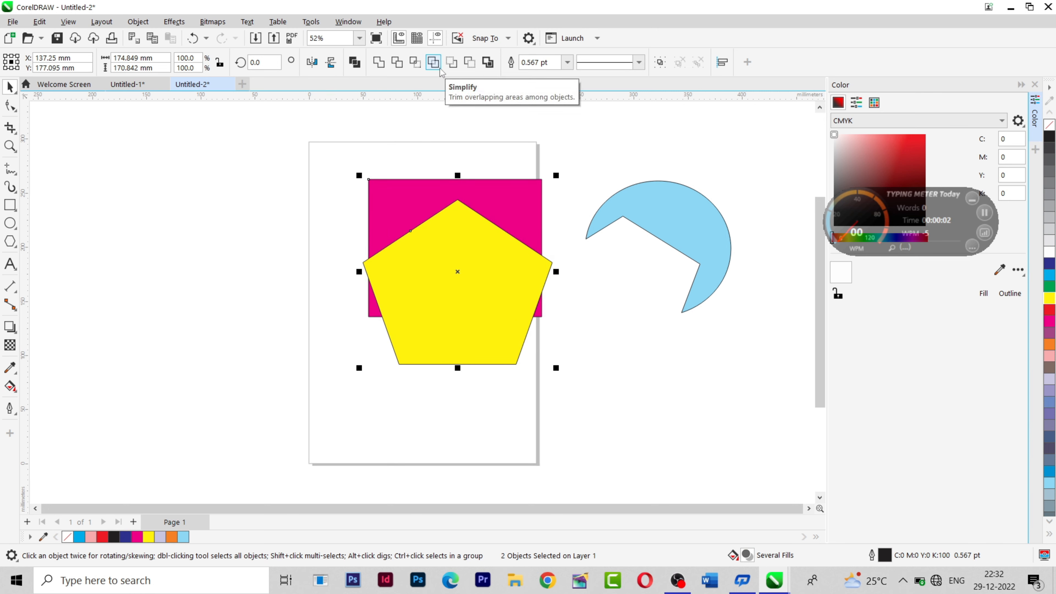
Subtract the yellow pentagon from the magenta rectangle with Back minus front.
left_click(454, 67)
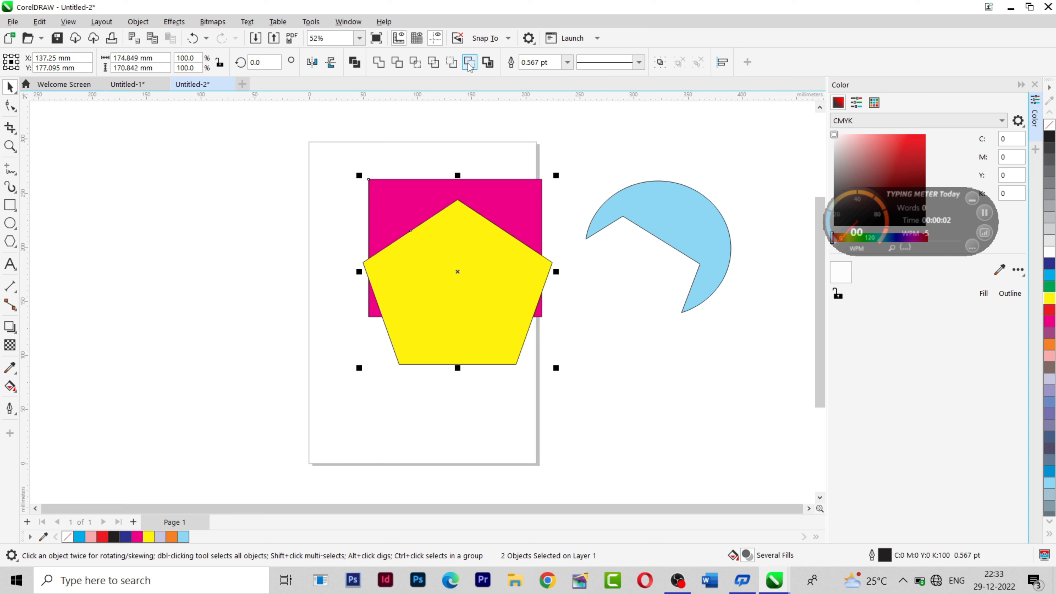
left_click(469, 65)
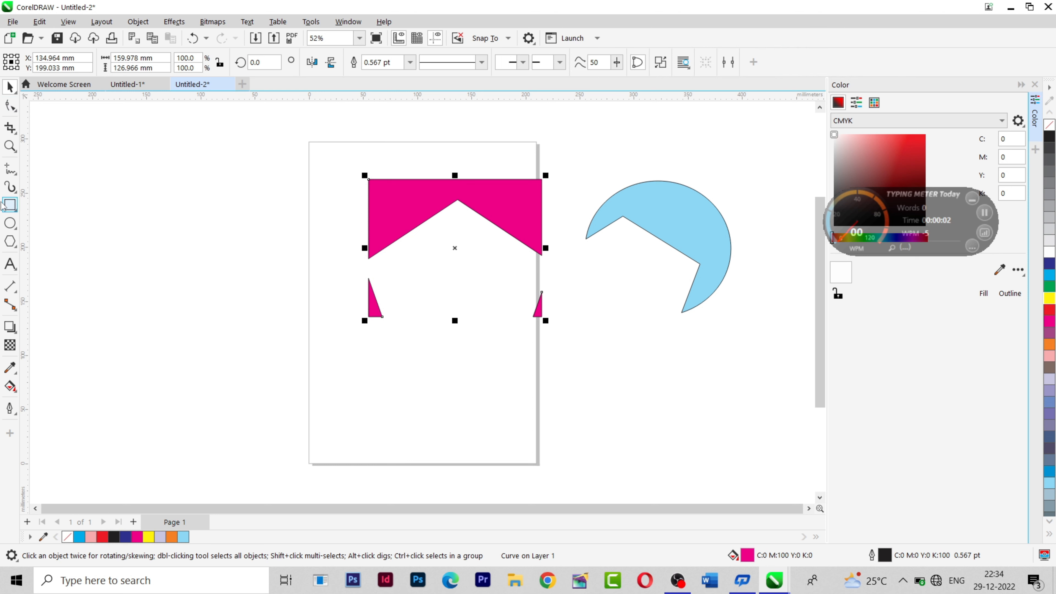
Draw an ellipse about 163 × 170 mm left of the page and fill it with magenta.
left_click(10, 224)
left_click_drag(88, 170, 268, 358)
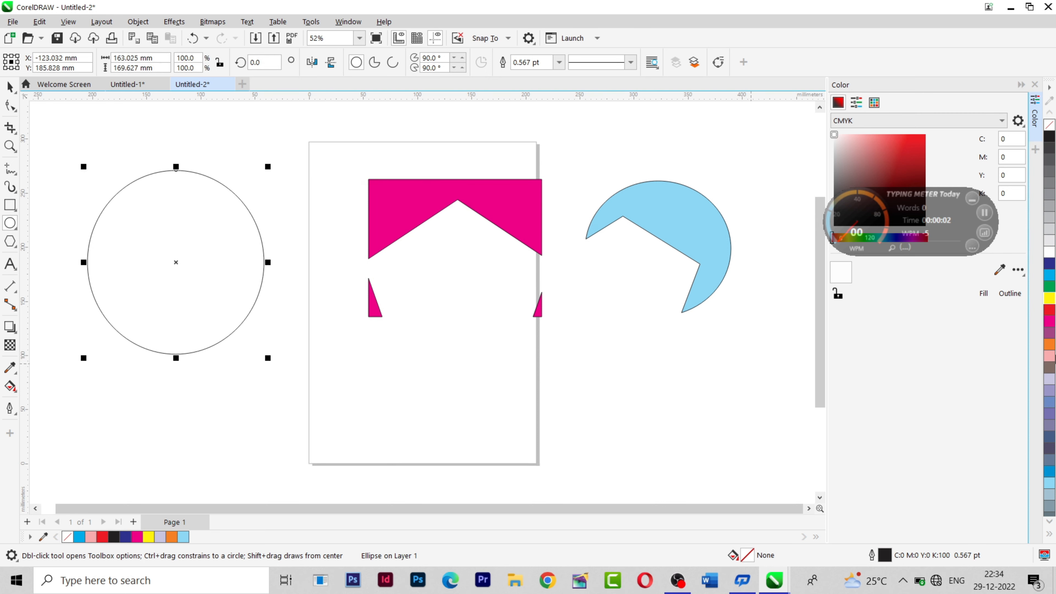
left_click(1049, 326)
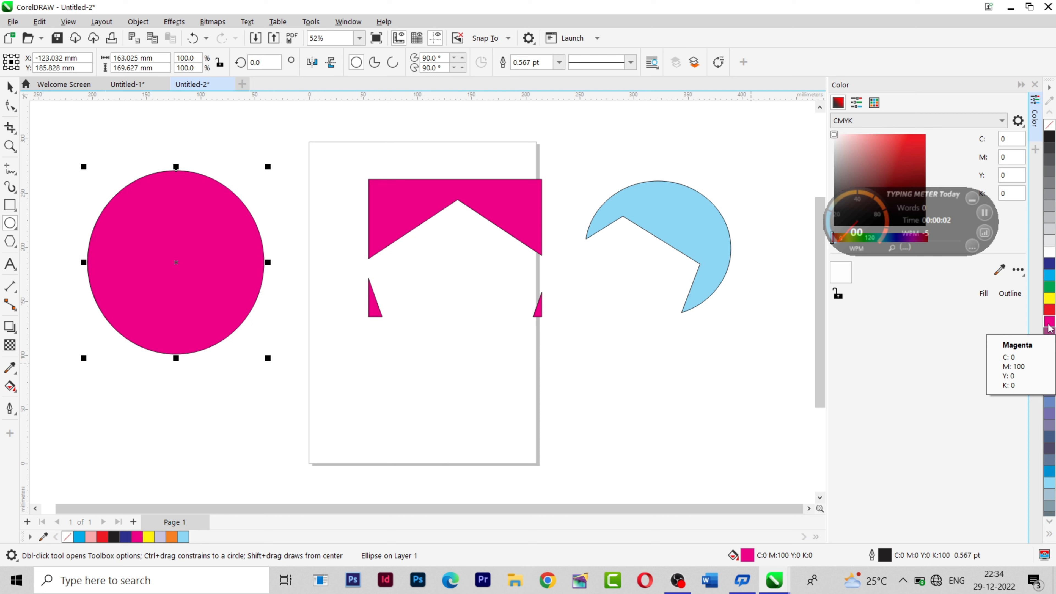
Add a red pentagon about 128 × 105 mm overlapping the lower part of the magenta ellipse.
left_click(9, 246)
mouse_move(463, 337)
left_mouse_down()
mouse_move(408, 455)
mouse_move(318, 451)
mouse_move(250, 361)
mouse_move(121, 337)
mouse_move(144, 337)
mouse_move(147, 318)
mouse_move(146, 366)
left_mouse_up()
key("space")
left_click_drag(144, 378, 144, 377)
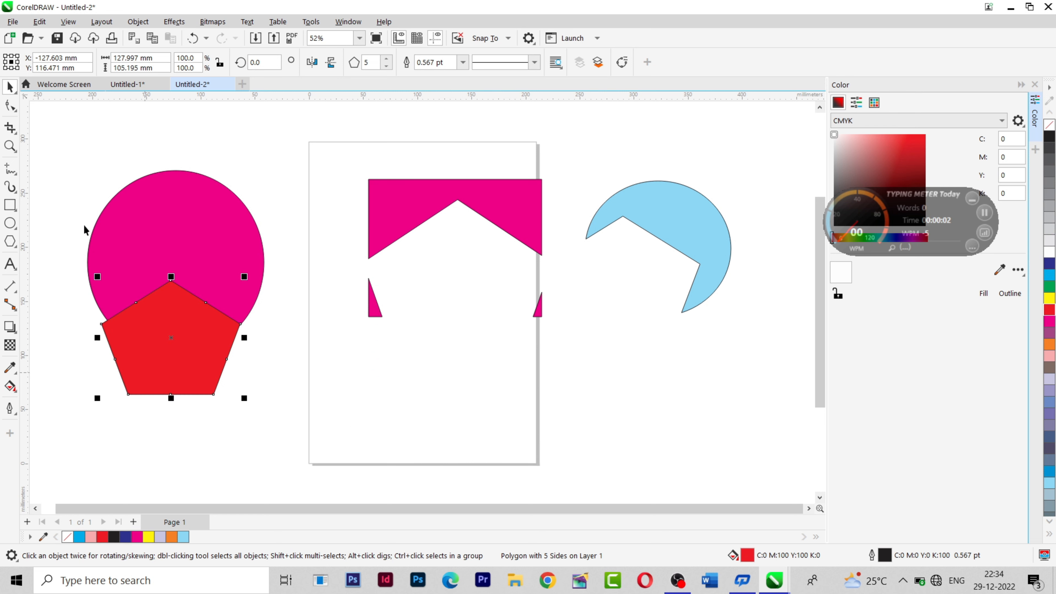
Move the ellipse and pentagon together to the page's left edge, and move the cut magenta rectangle off the page to the right.
left_click_drag(44, 149, 272, 410)
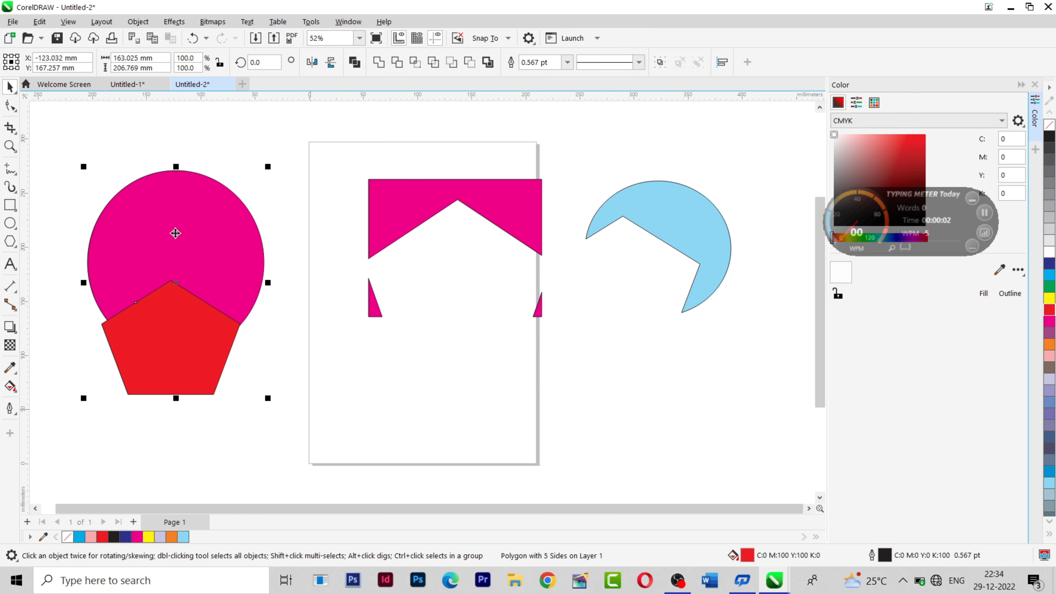
left_click_drag(176, 234, 315, 253)
left_click_drag(415, 225, 687, 152)
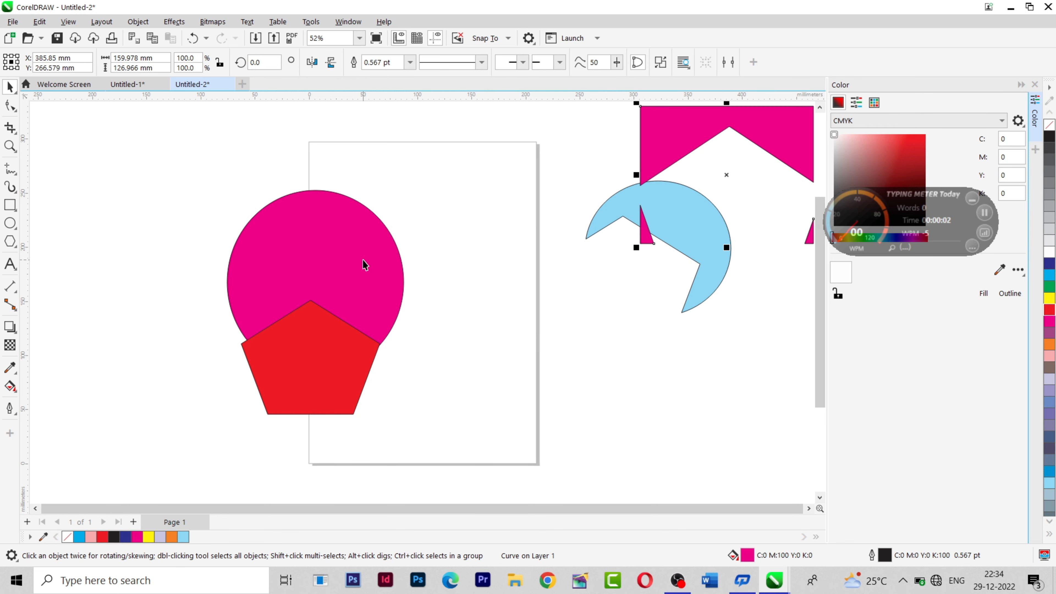
Move the magenta ellipse and red pentagon together to the middle of the page and create a boundary around them.
left_click_drag(139, 200, 278, 276)
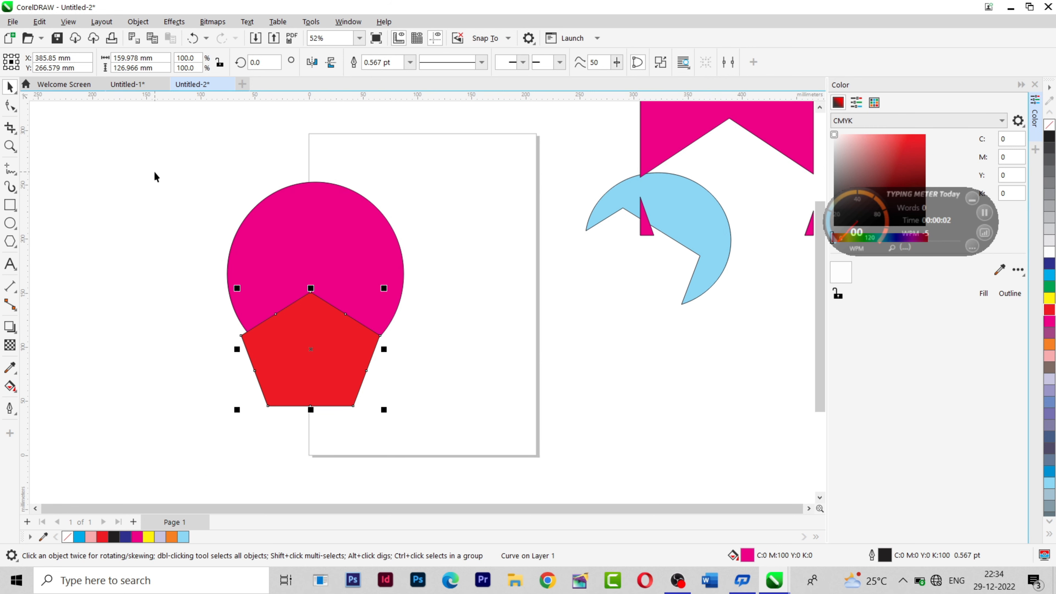
left_click_drag(156, 171, 506, 502)
left_click_drag(319, 246, 426, 236)
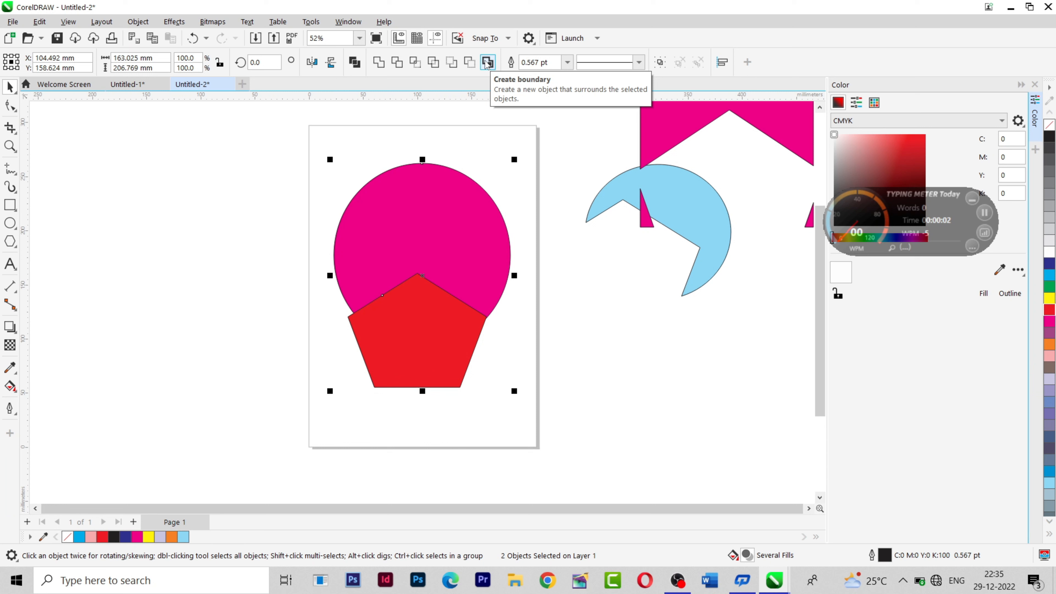
left_click(488, 63)
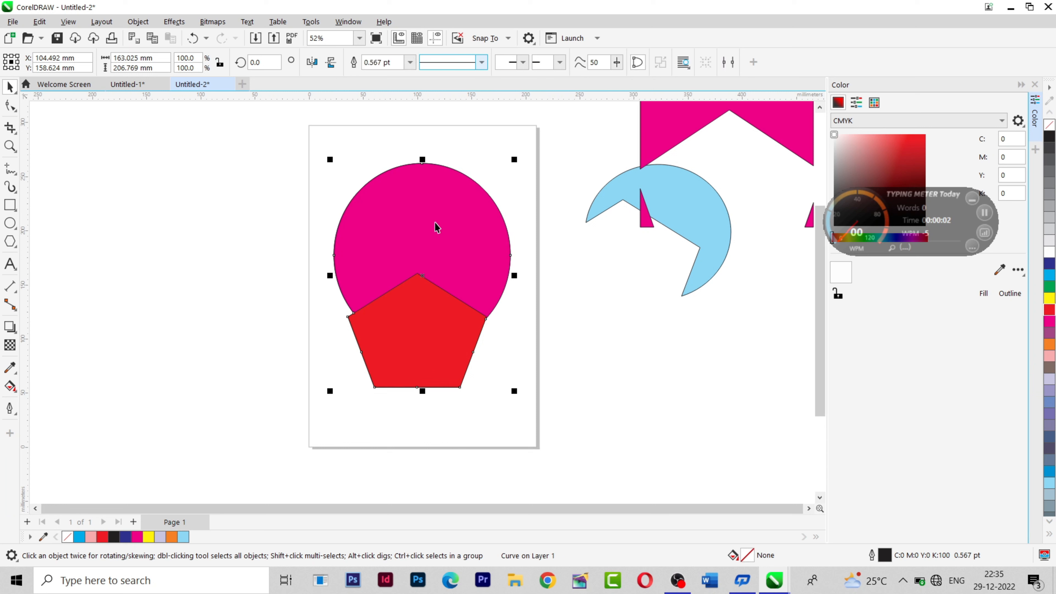
left_click(204, 172)
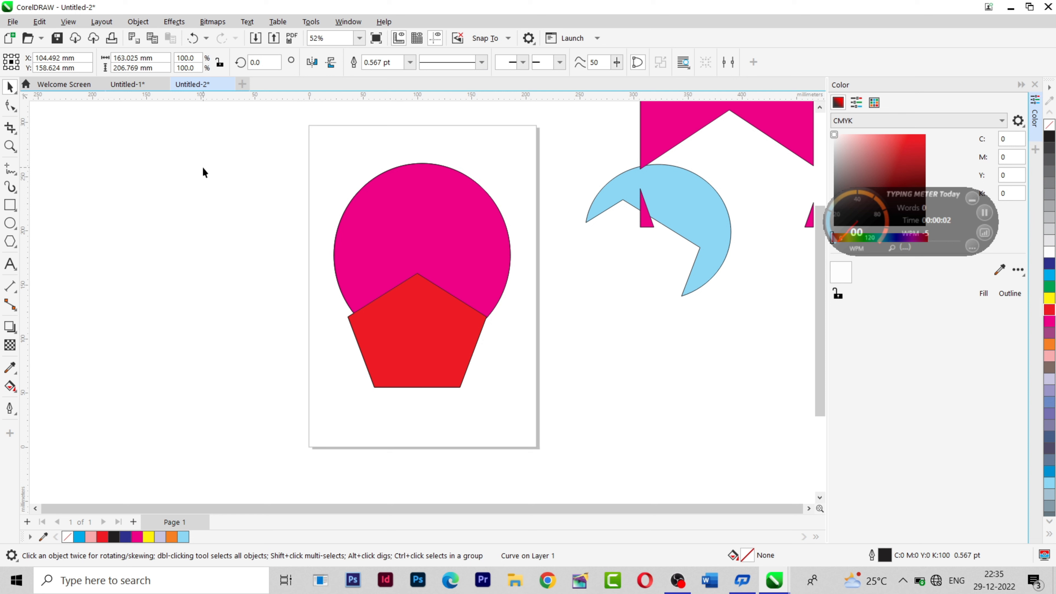
Move the boundary outline off the page's left edge, and undo both the move and the boundary's creation.
left_click_drag(413, 224, 243, 177)
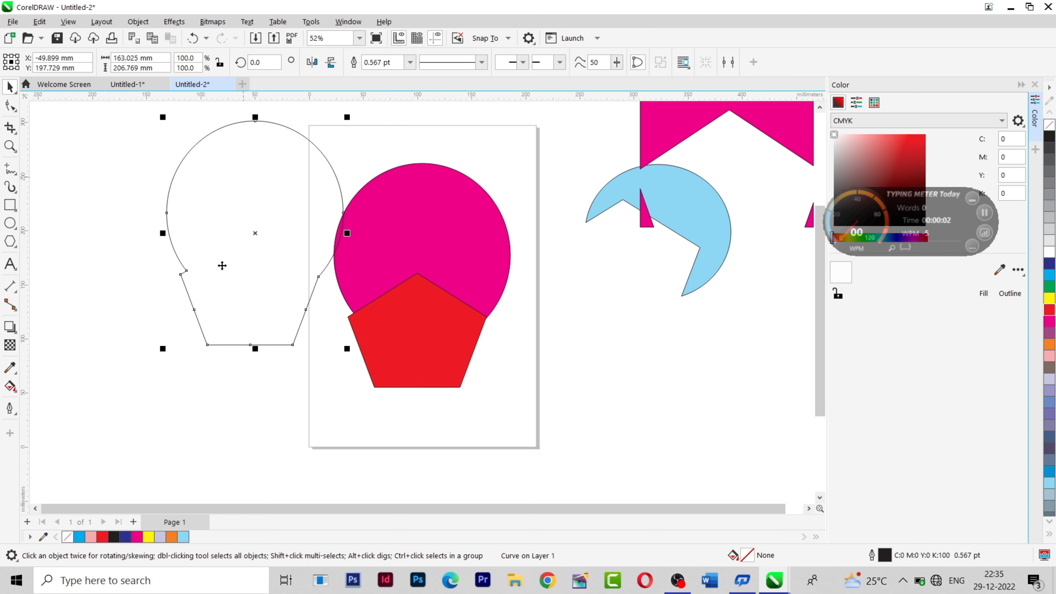
key("ctrl+z")
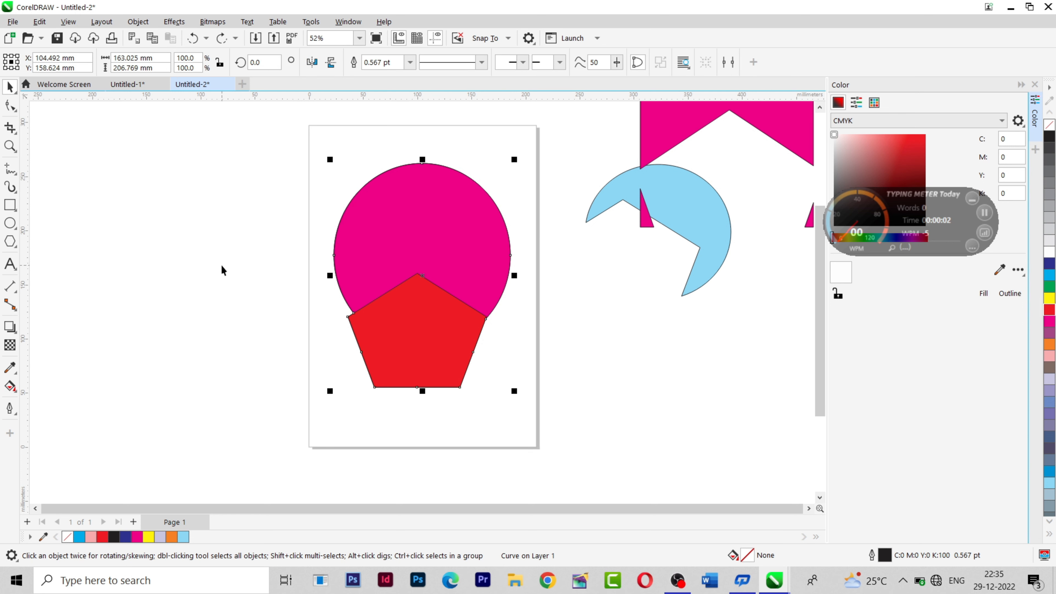
key("ctrl+z")
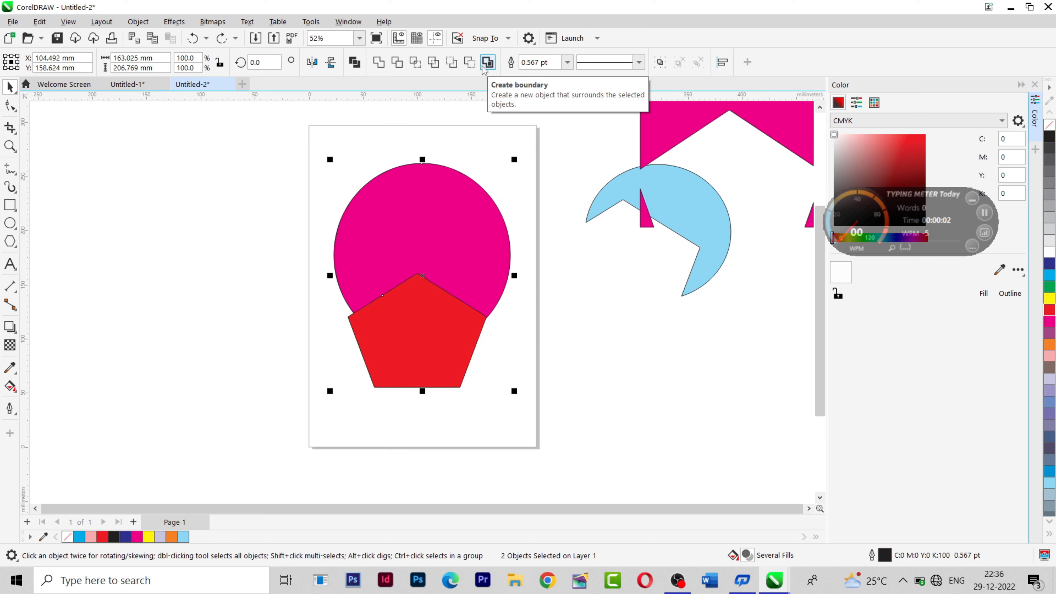
Create a boundary around the magenta ellipse and red pentagon and give it a 10 pt outline with a closely spaced dashed line style.
left_click(484, 69)
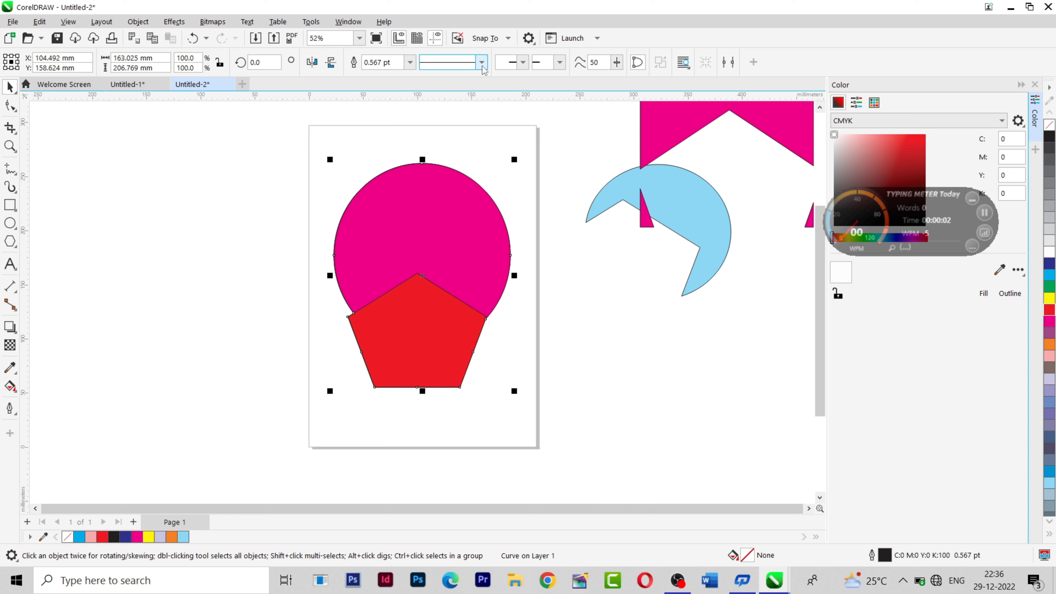
left_click(483, 67)
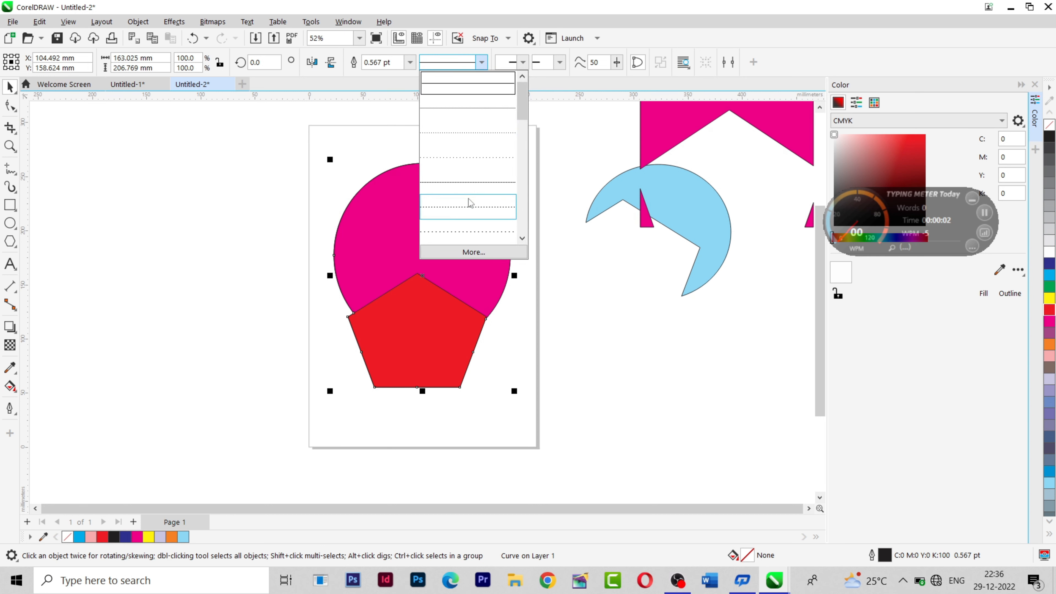
left_click(446, 213)
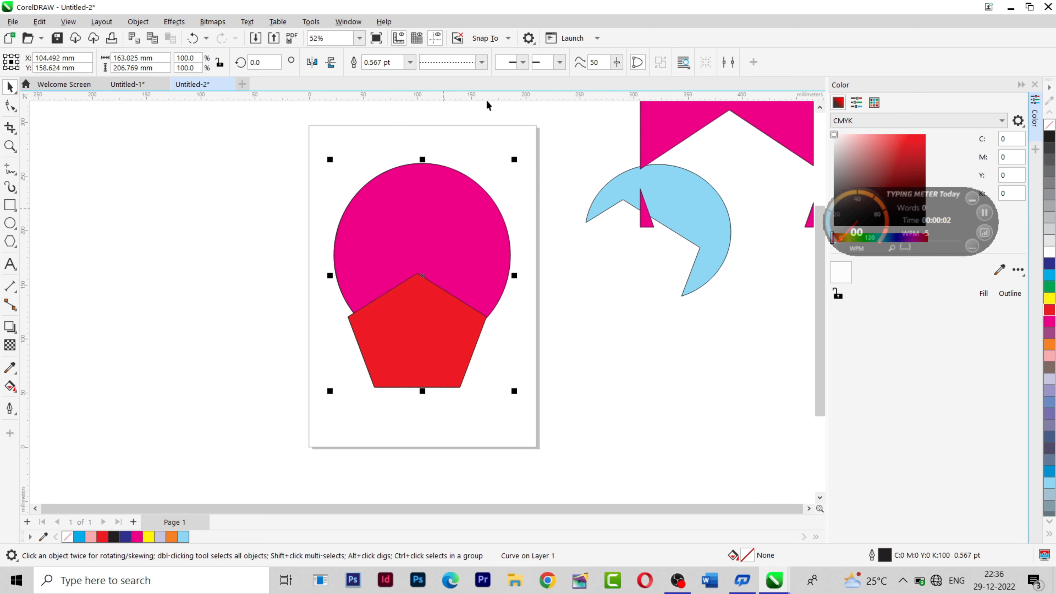
left_click(414, 61)
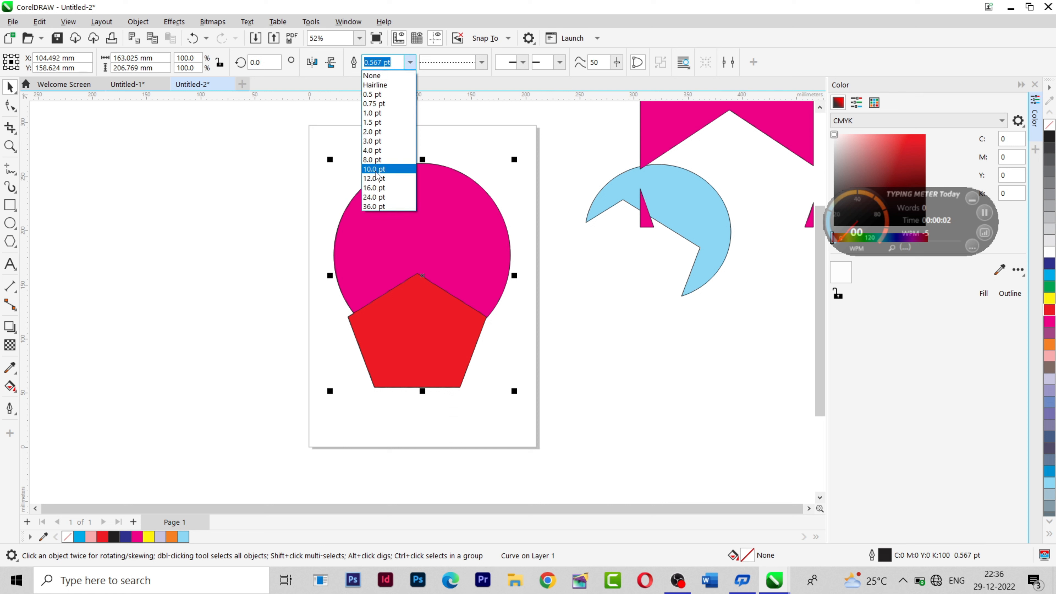
left_click(376, 170)
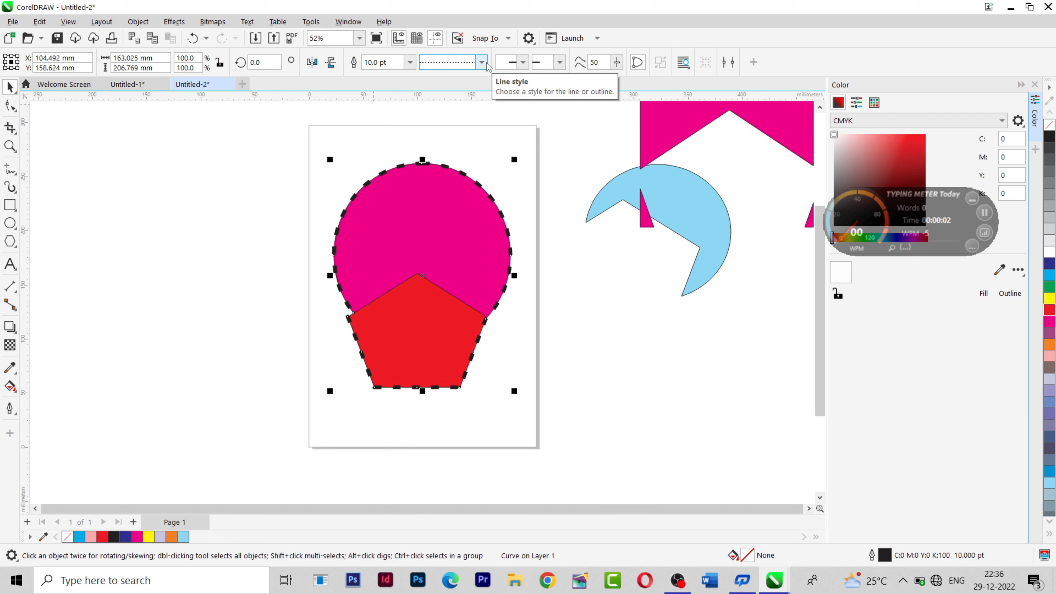
left_click(484, 63)
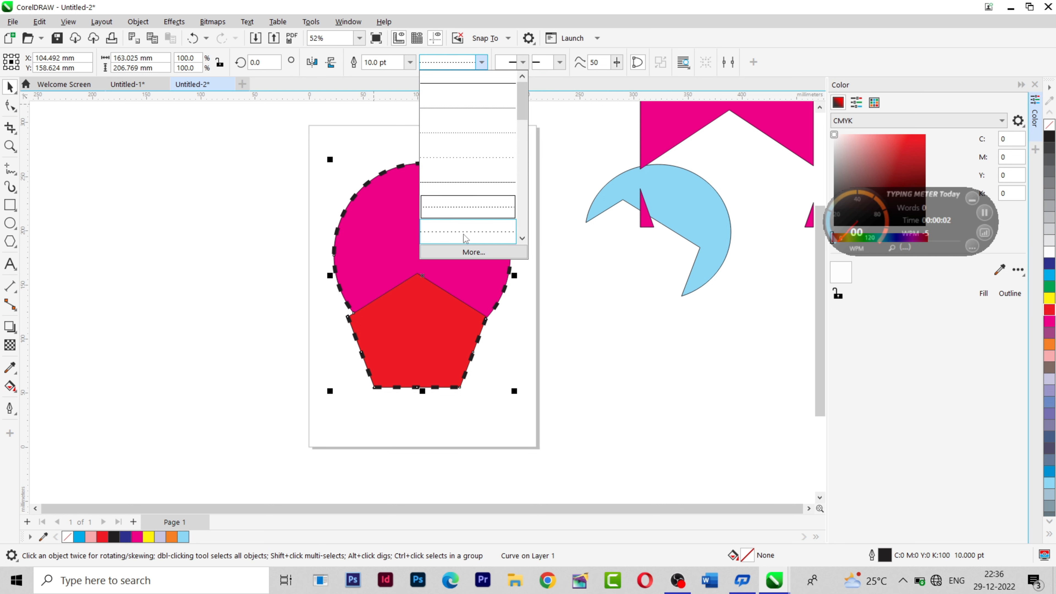
left_click(443, 188)
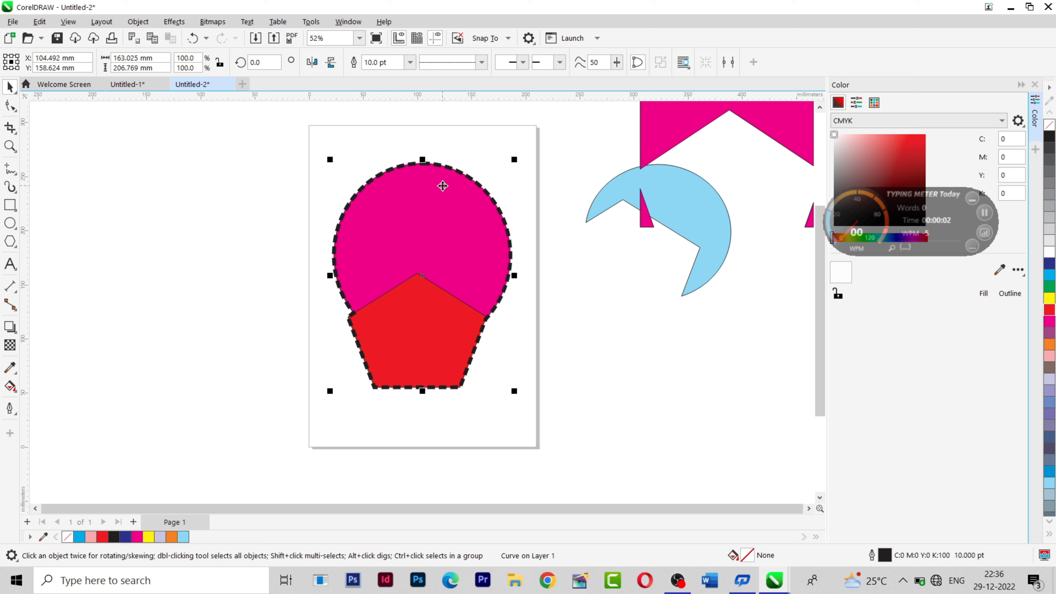
Give the boundary outline a barred arrowhead at its start and Arrowhead 2 at its end.
left_click(523, 62)
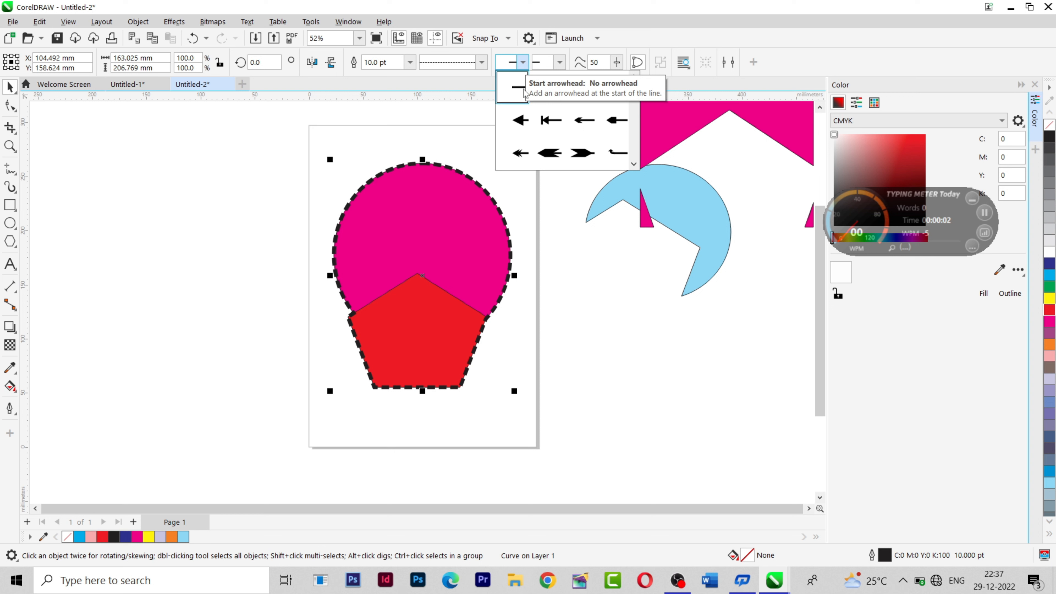
left_click(542, 120)
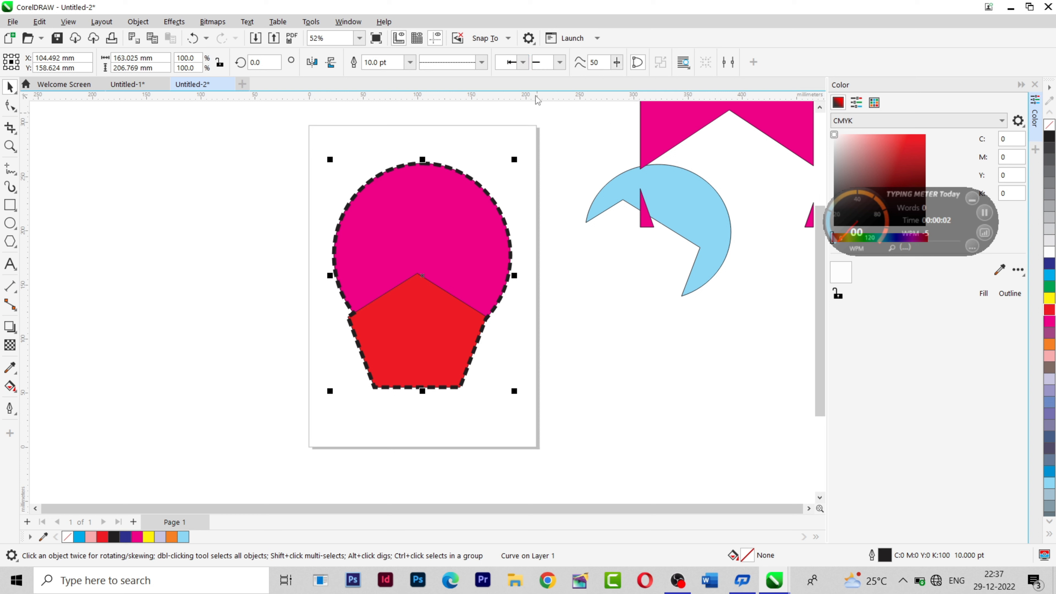
left_click(565, 63)
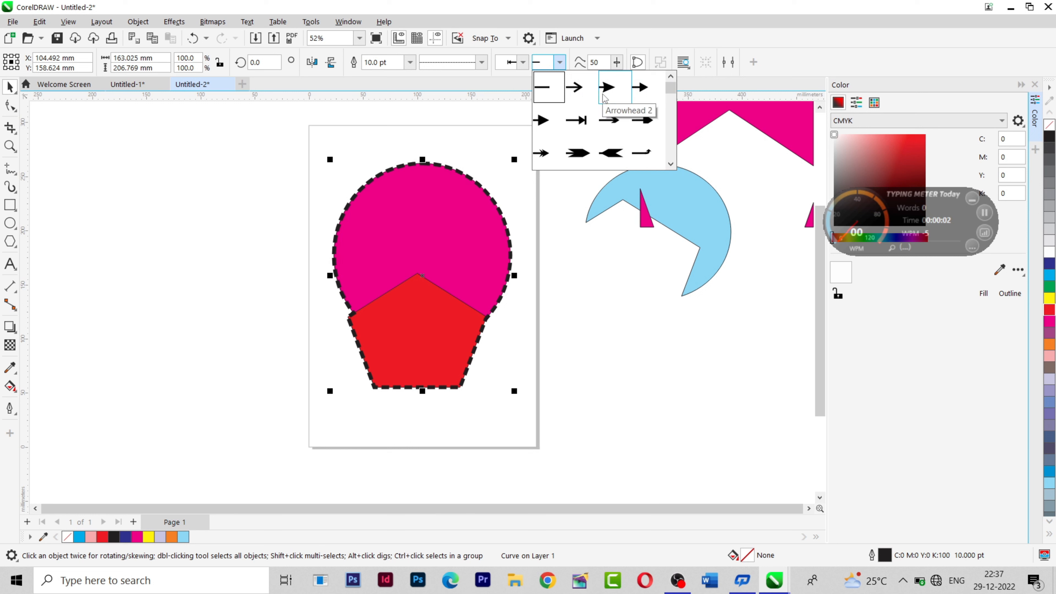
left_click(605, 98)
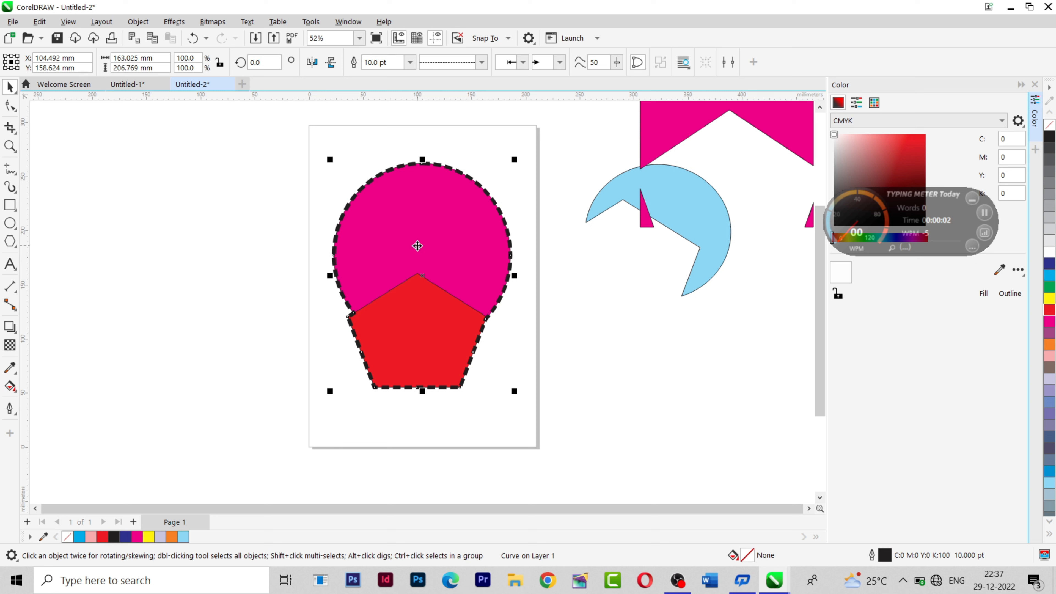
Move the dashed boundary off the ellipse and pentagon to just right of the page and fill it with orange.
left_click(265, 250)
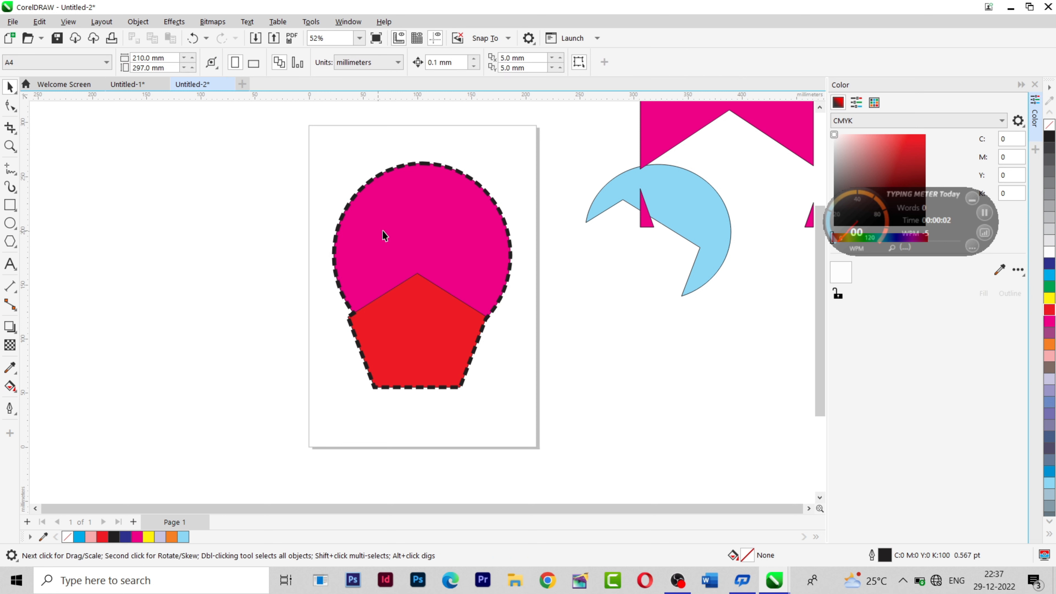
left_click_drag(391, 234, 698, 208)
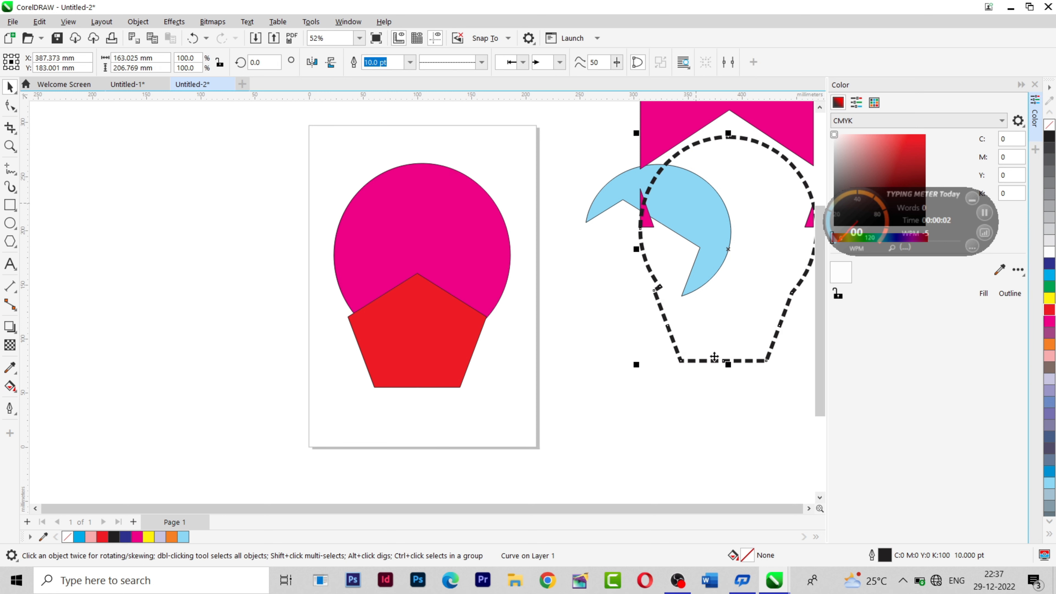
left_click_drag(724, 362, 611, 411)
left_click(1051, 347)
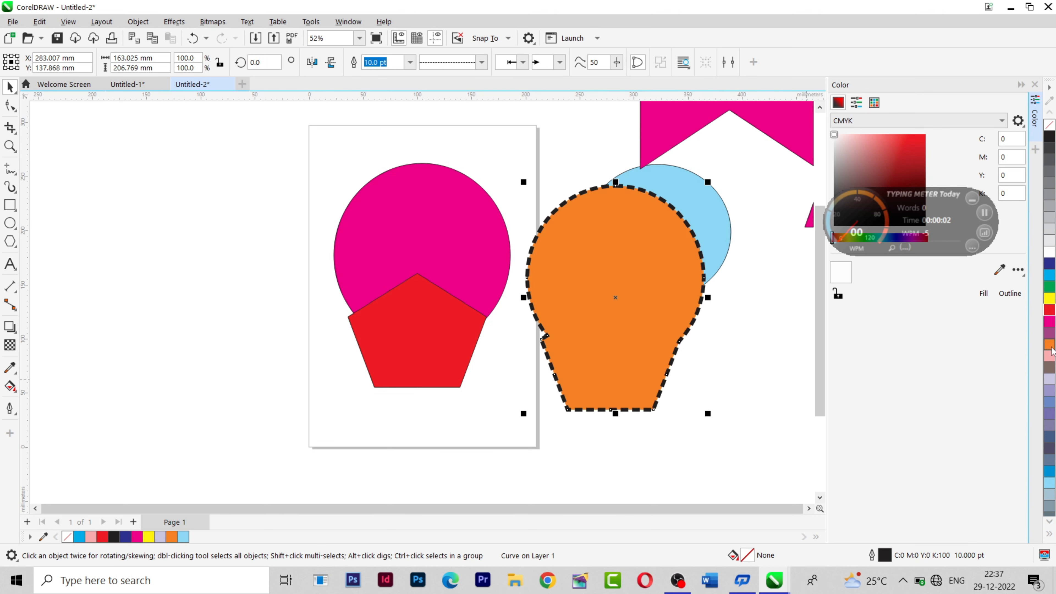